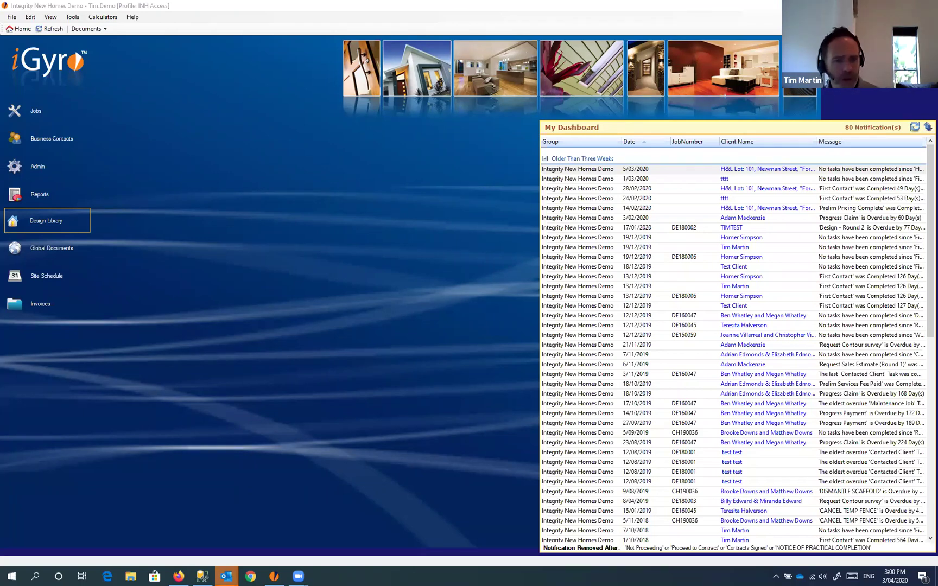
Step: Open the invoices area and select the unverified CARPET CALL invoice
click(37, 310)
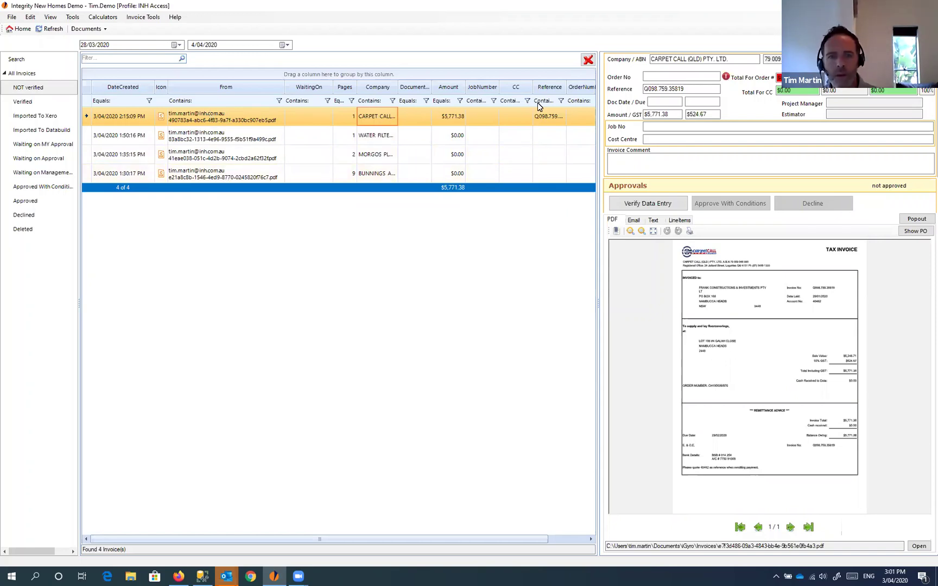
click(227, 121)
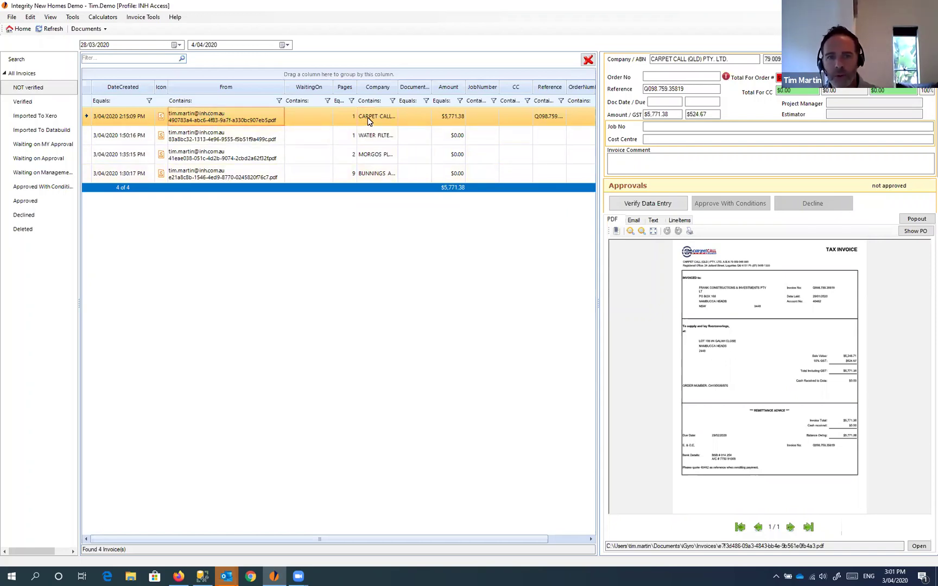
click(368, 121)
click(242, 122)
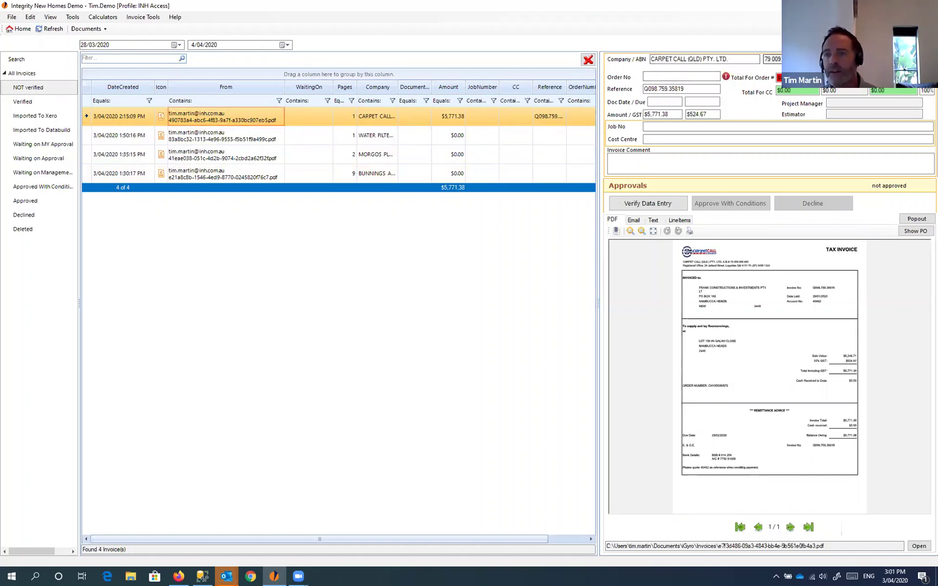
Step: Review the CARPET CALL invoice's company, ABN, order number, reference, date, amount and GST fields
key(Tab)
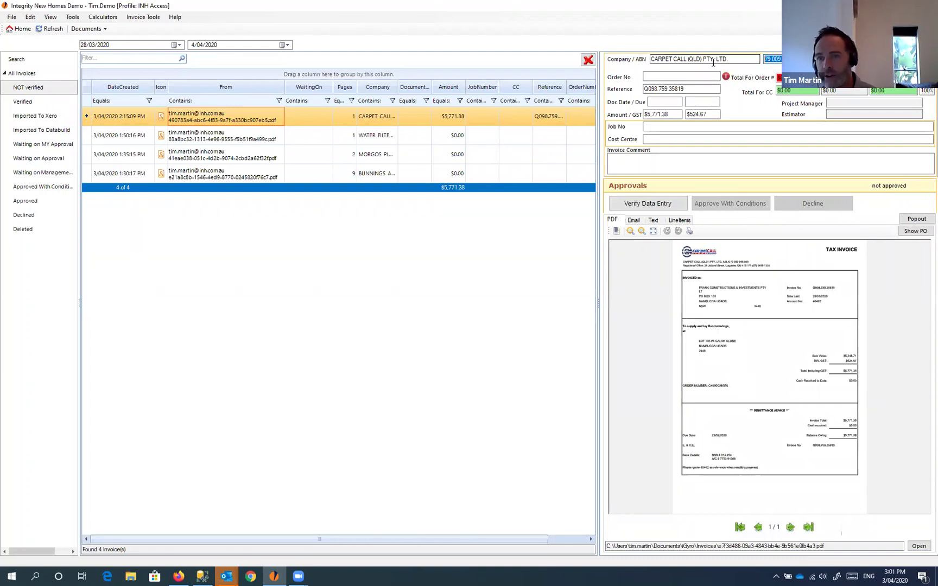
click(783, 58)
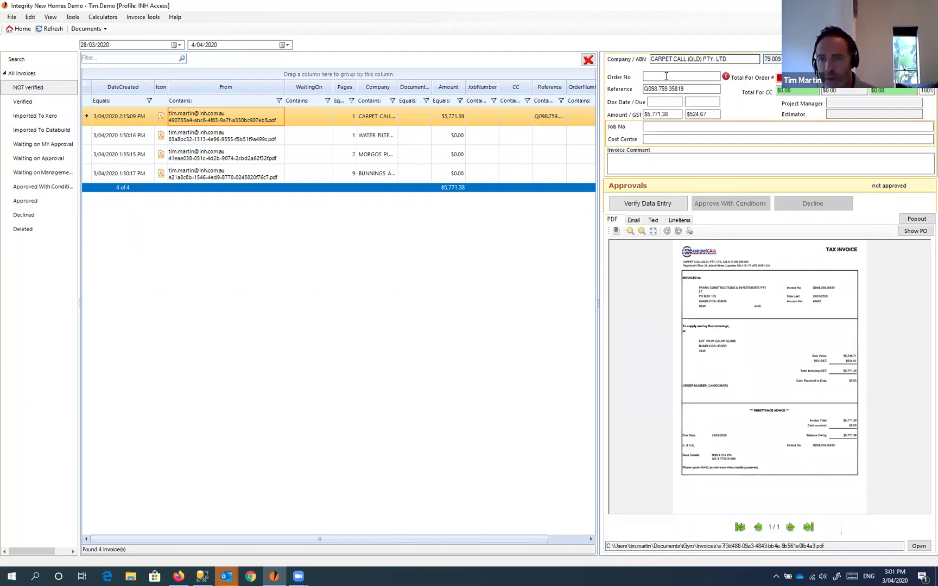
click(692, 87)
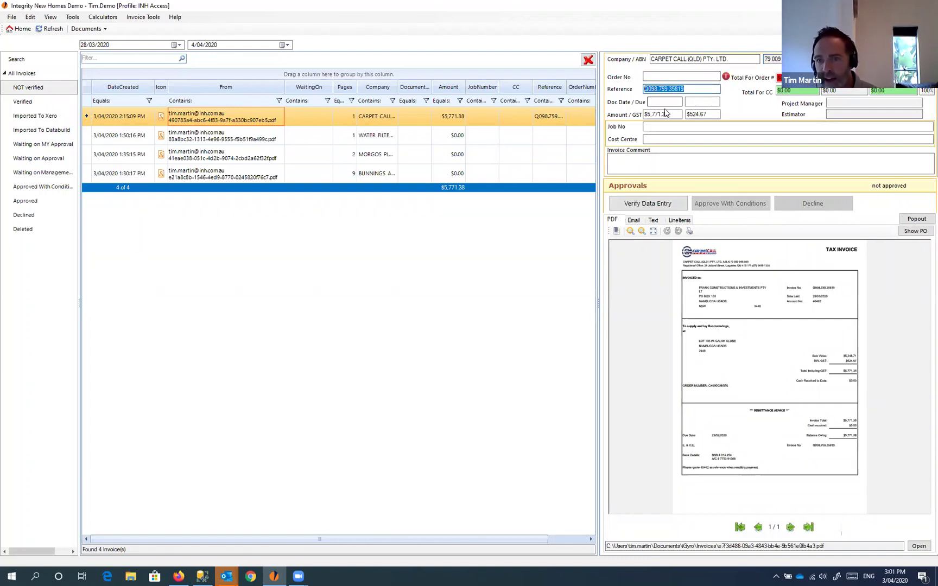
click(662, 115)
click(704, 115)
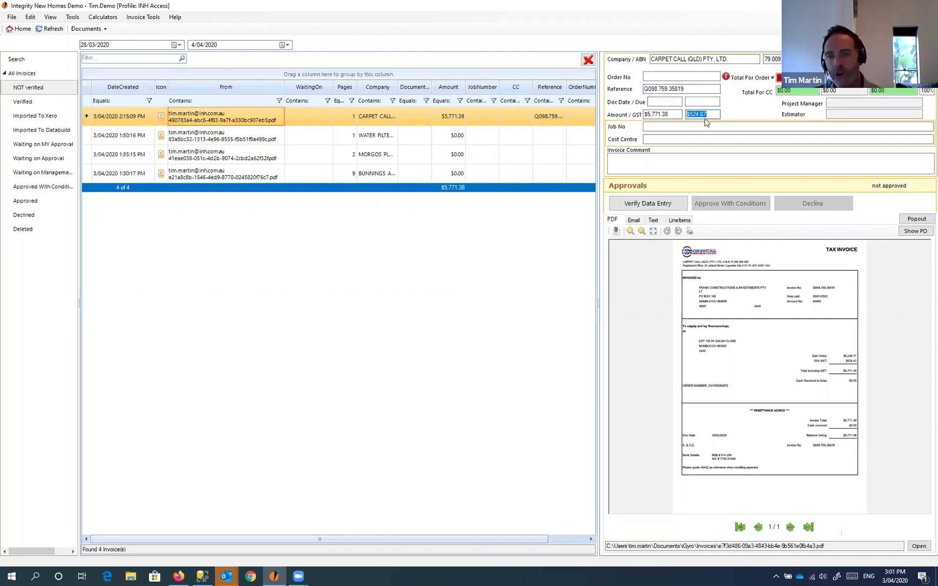
drag(694, 89, 651, 114)
click(663, 77)
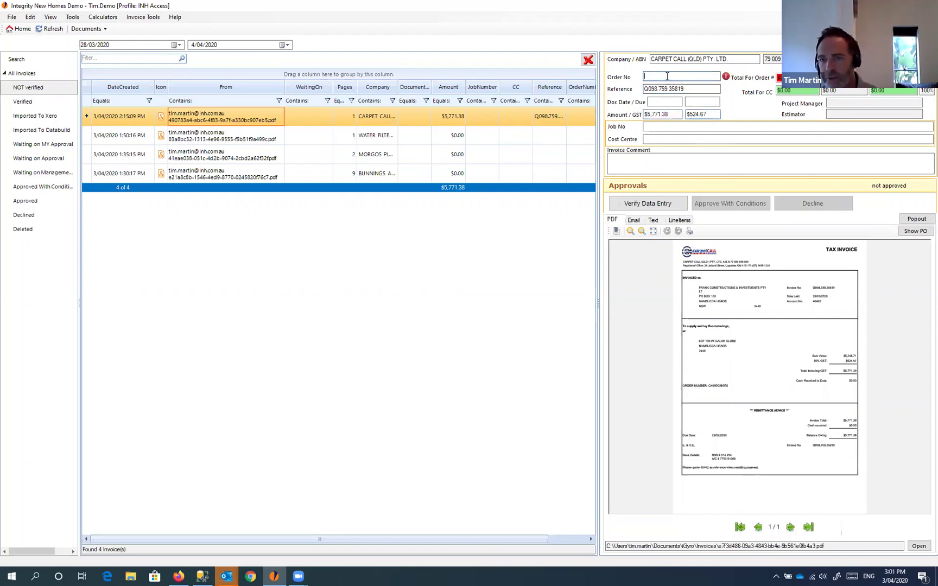
click(662, 100)
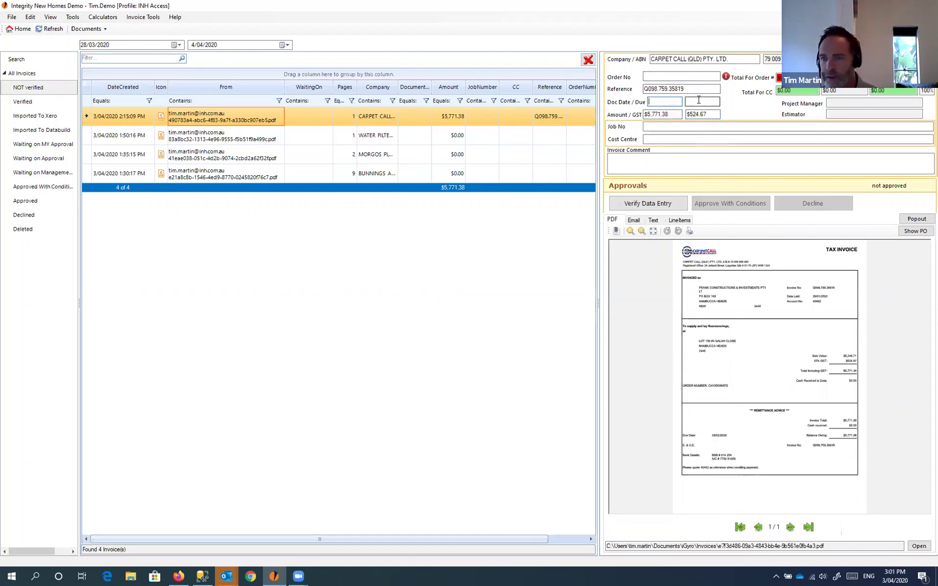
Step: Pop the invoice out into a separate viewer, maximize it and show the data extraction rules
click(917, 220)
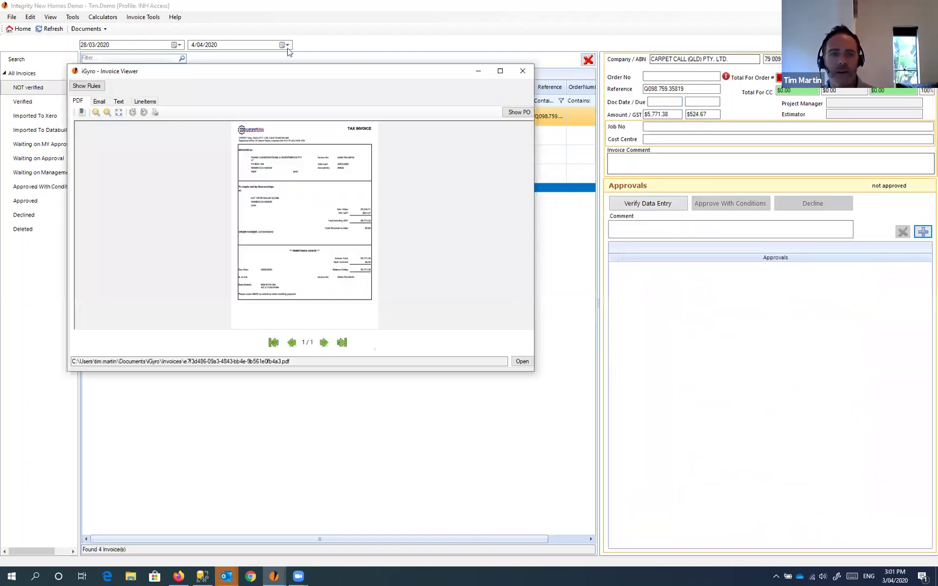
drag(266, 77, 427, 73)
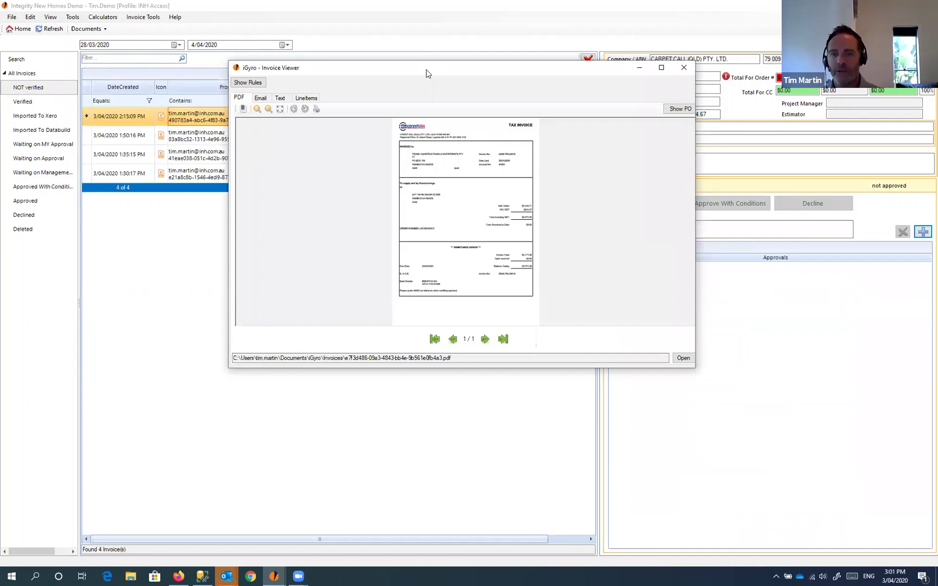
double_click(427, 68)
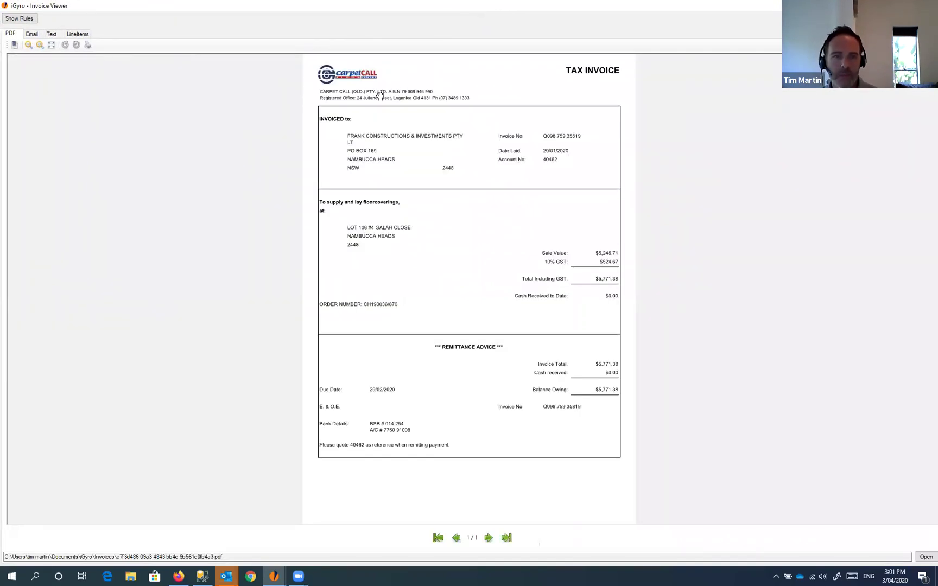
click(19, 19)
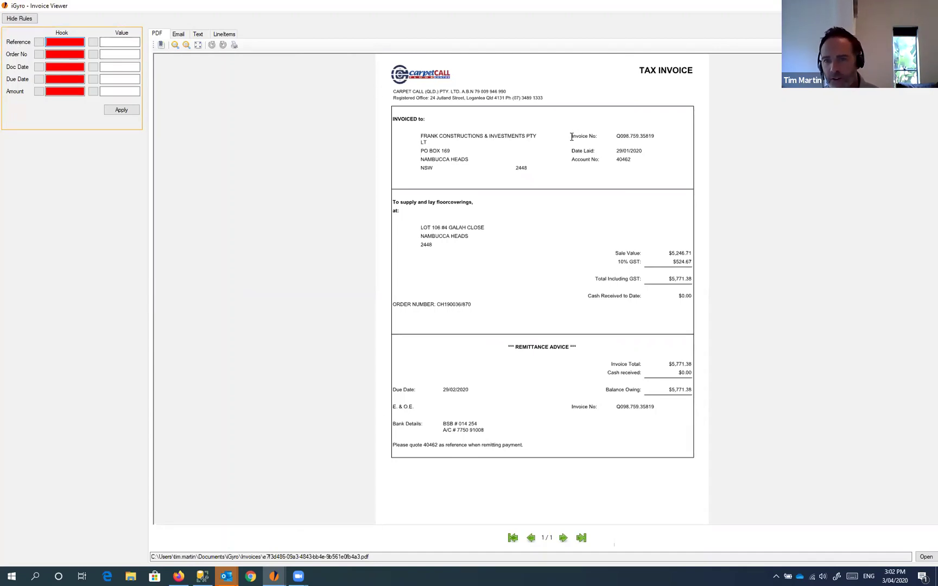
Step: Set the Reference rule's hook to the "Invoice No:" label selected in the invoice header
drag(572, 136, 600, 137)
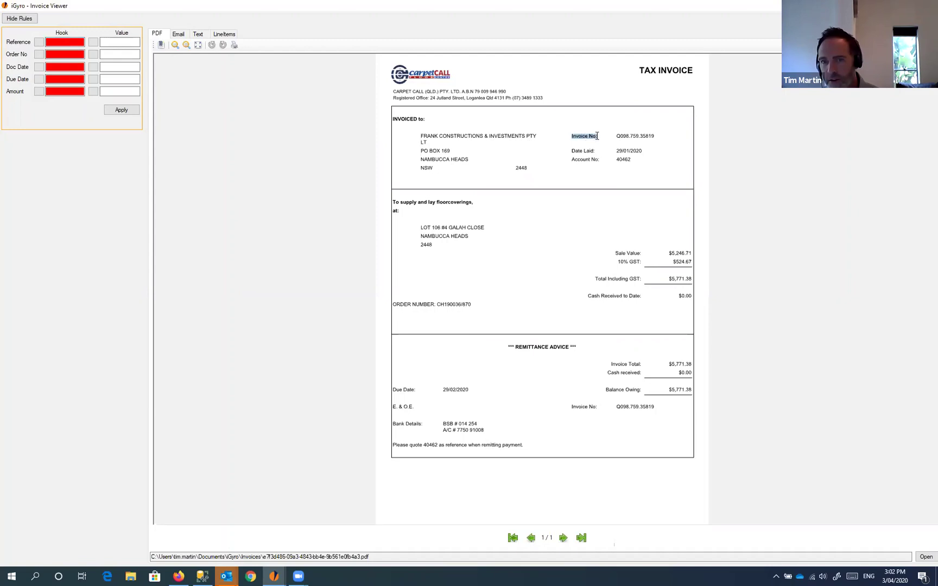
scroll(597, 136, up, 3)
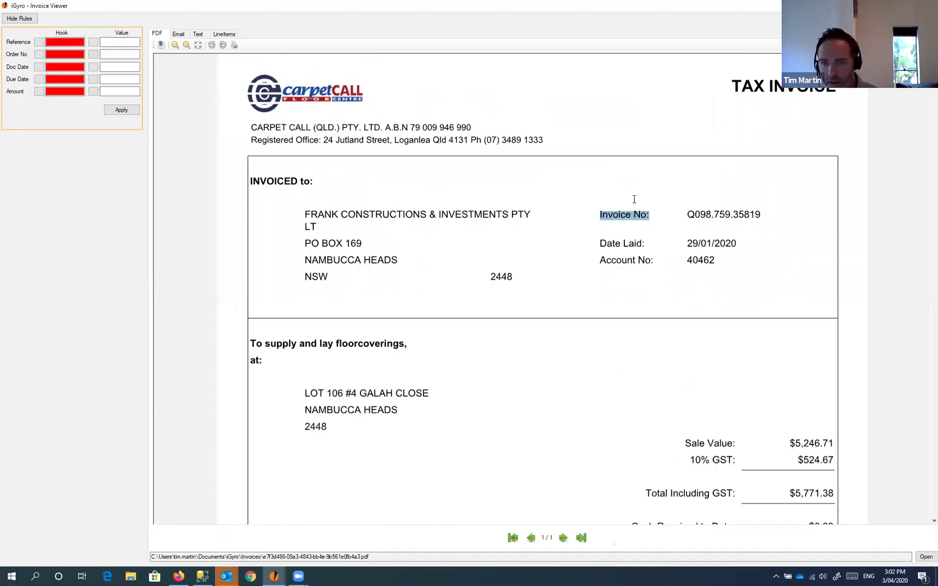
scroll(653, 225, up, 1)
click(637, 249)
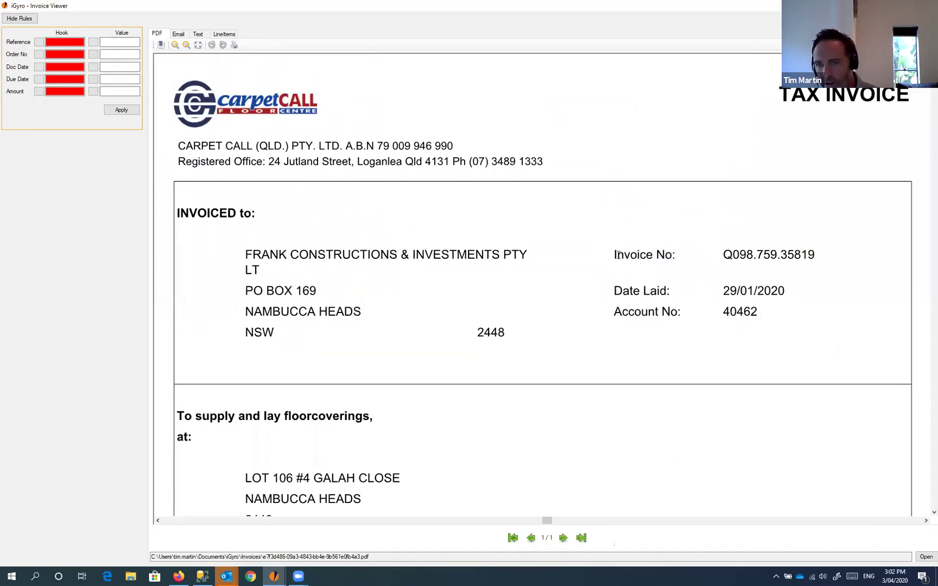
drag(618, 256, 676, 254)
key(ctrl+c)
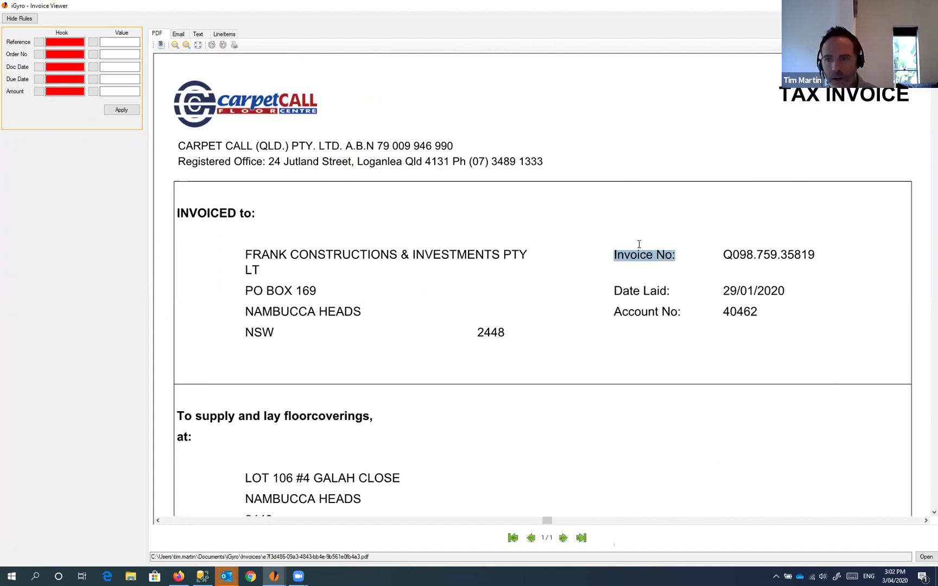
scroll(642, 246, down, 1)
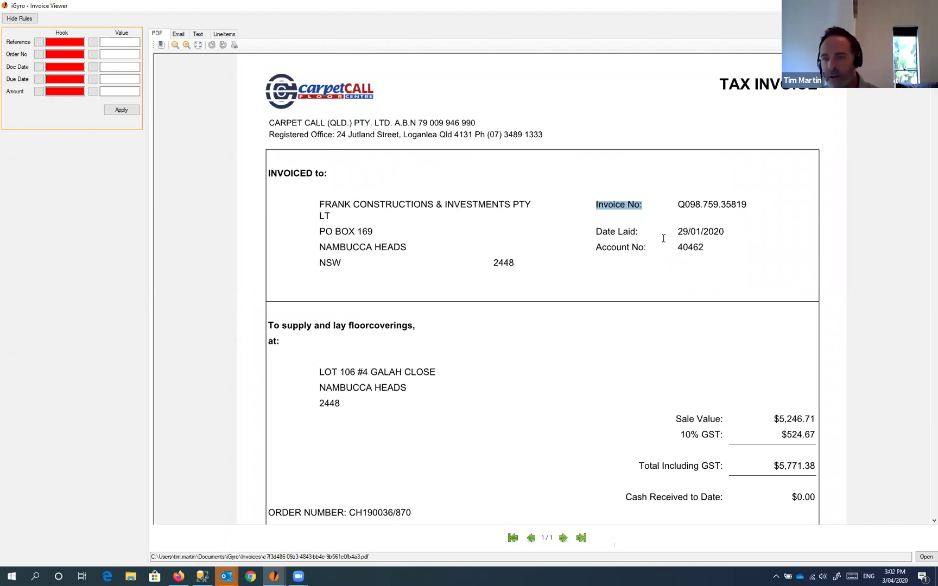
click(675, 203)
drag(681, 204, 755, 203)
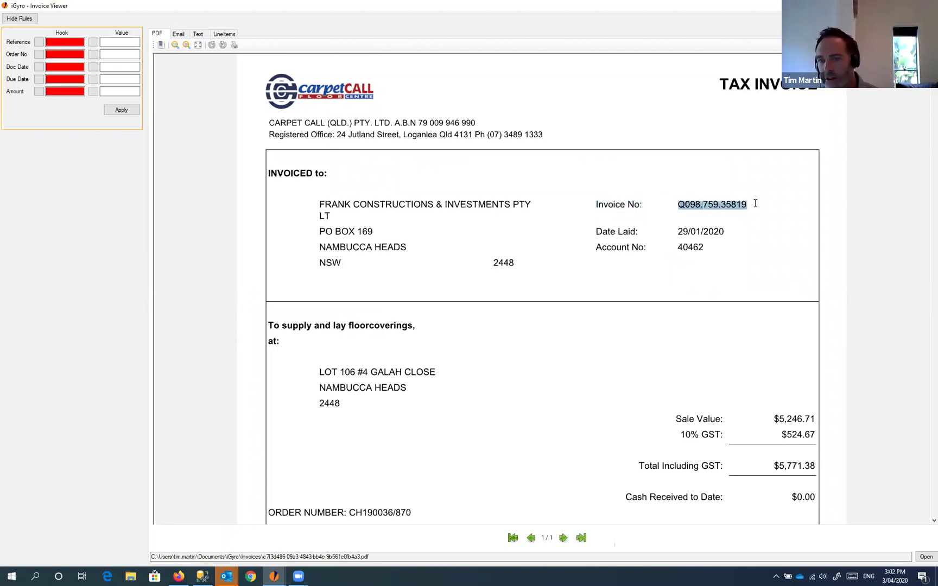
click(703, 203)
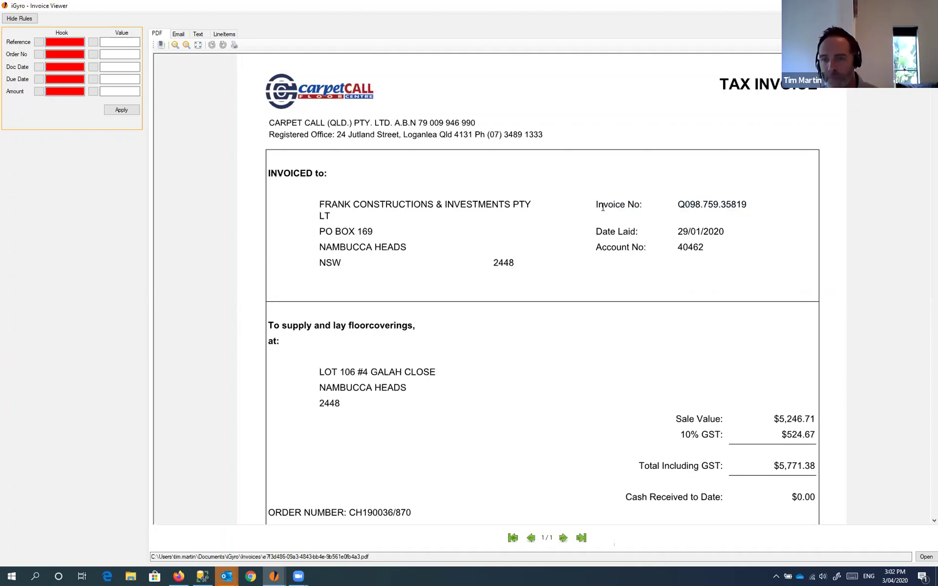
drag(598, 205, 643, 204)
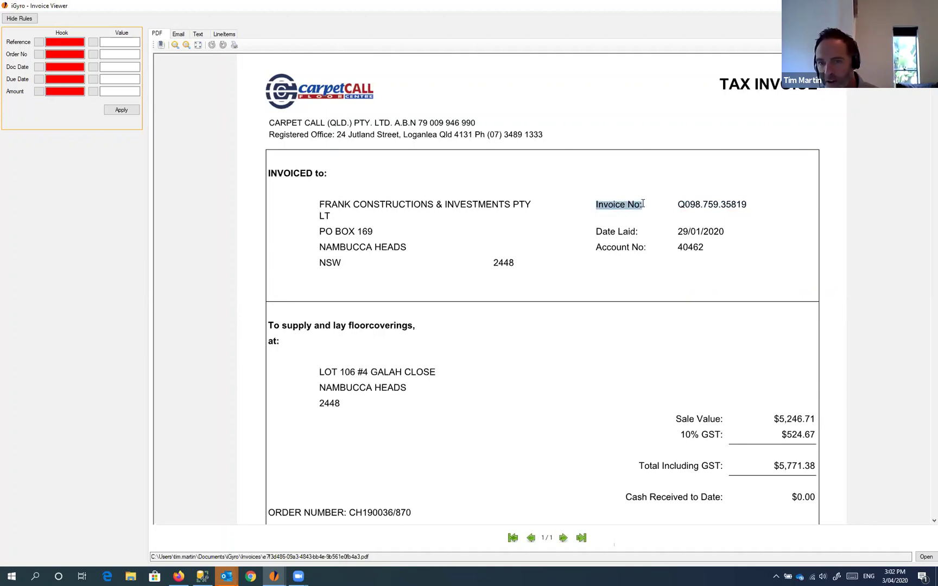
click(39, 43)
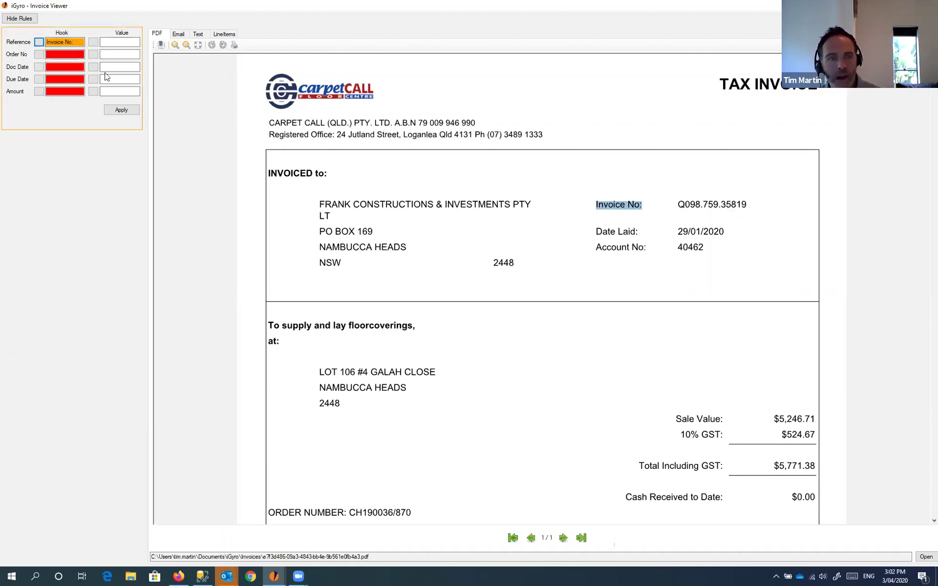
Step: Examine the invoice for every occurrence of the "Invoice No:" label, comparing the header with the remittance advice
click(625, 221)
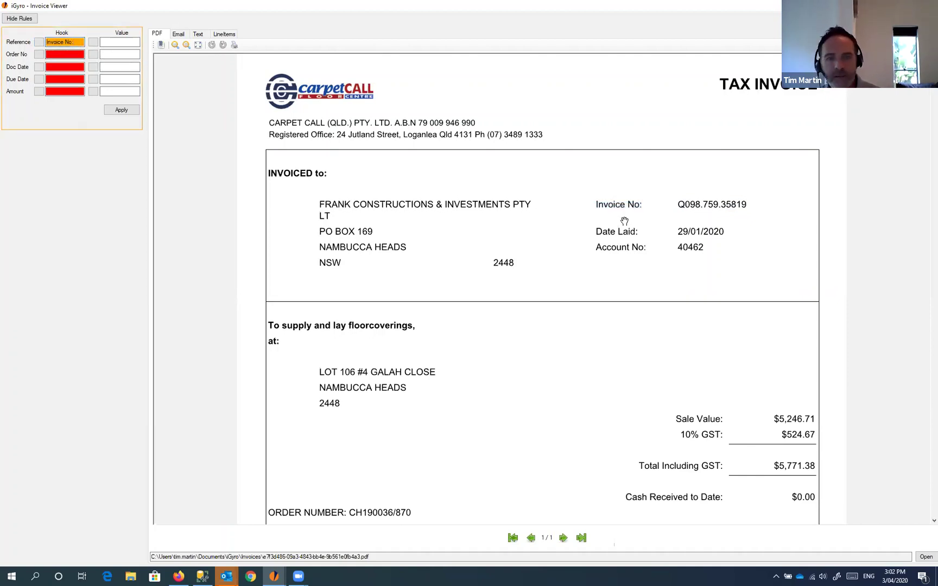
scroll(623, 206, down, 2)
drag(573, 139, 604, 140)
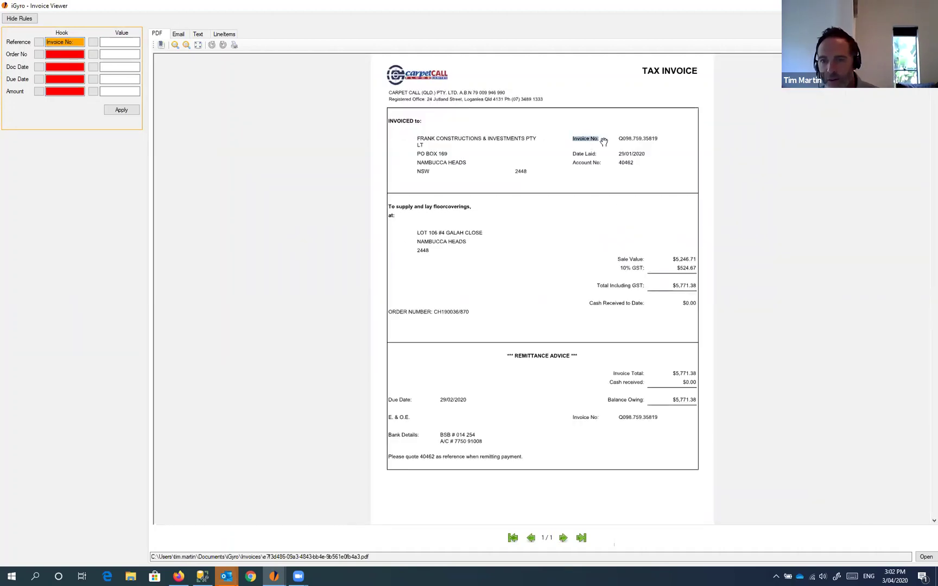
scroll(599, 146, up, 2)
drag(605, 216, 656, 221)
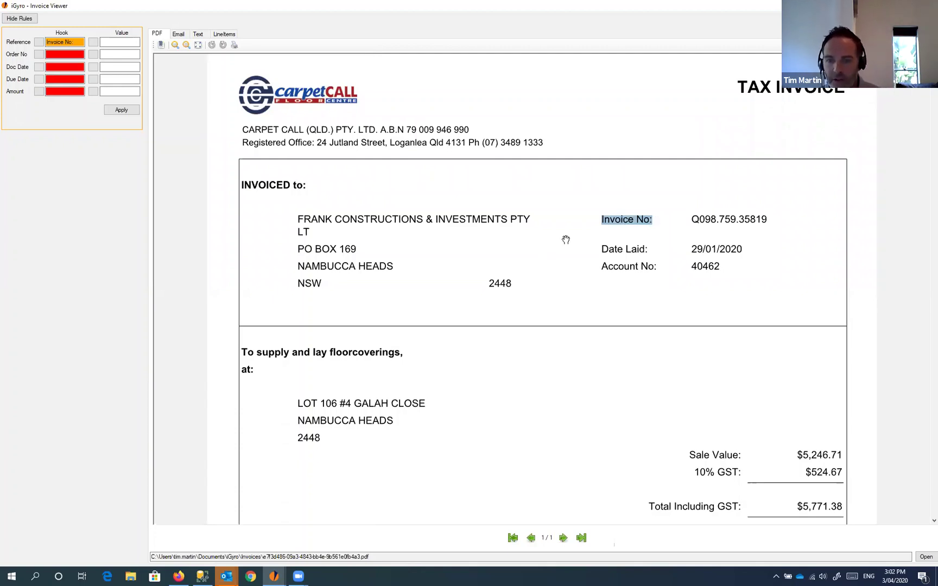
scroll(565, 239, down, 2)
scroll(566, 240, down, 2)
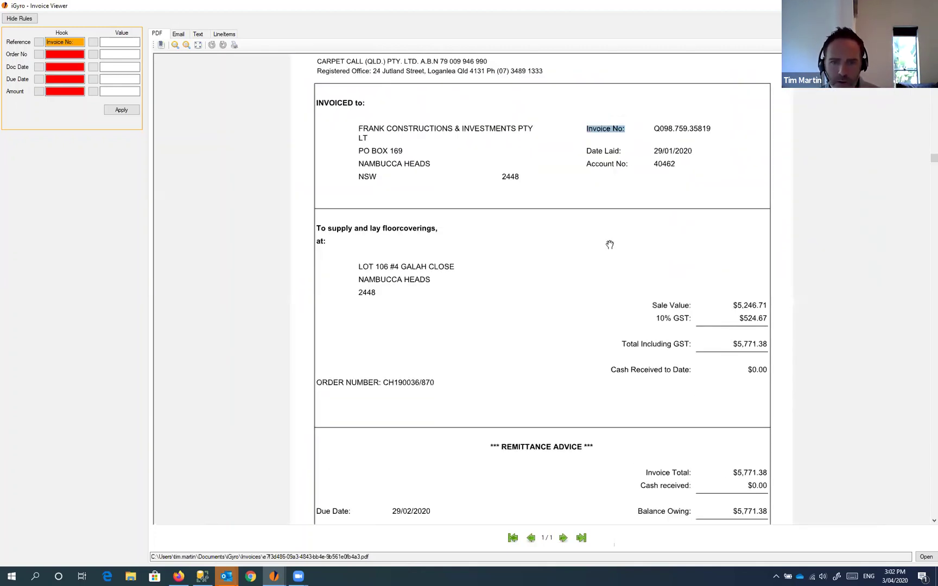
scroll(610, 245, down, 3)
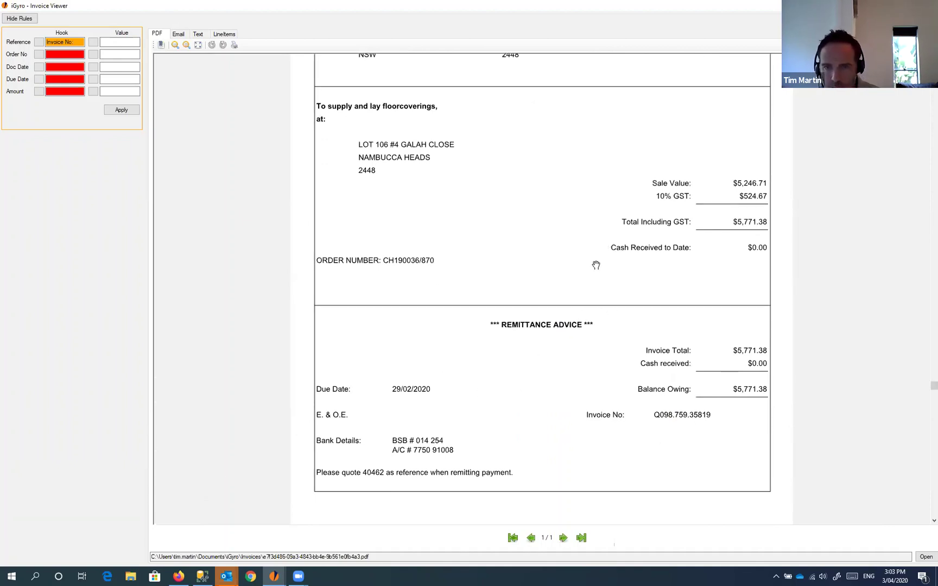
scroll(596, 265, down, 1)
scroll(597, 265, up, 4)
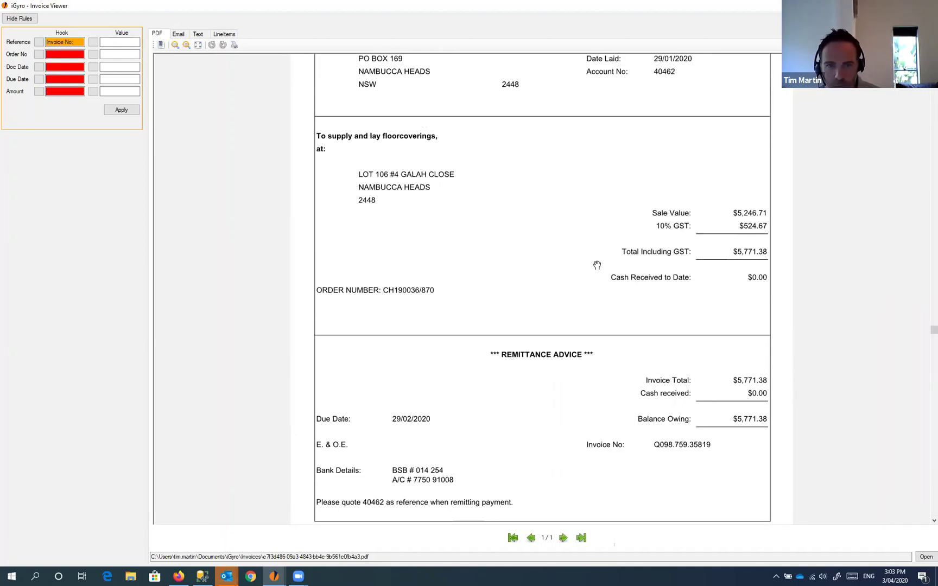
scroll(598, 265, up, 4)
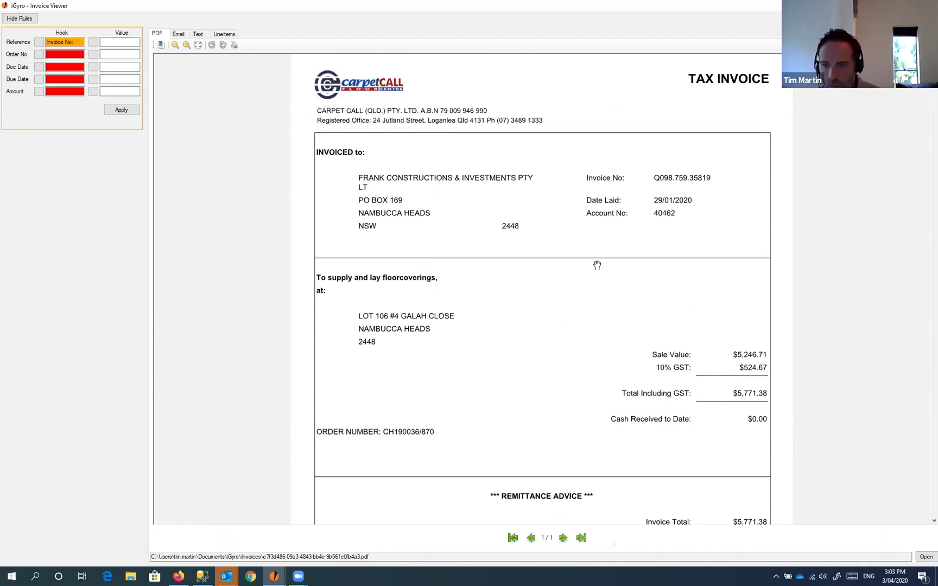
ctrl+scroll(598, 265, down, 2)
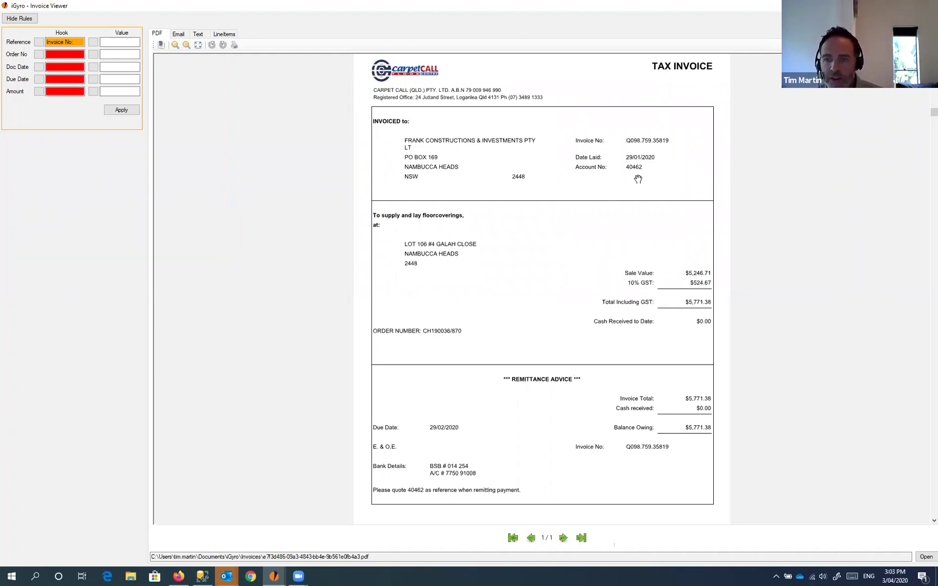
drag(575, 449, 616, 448)
drag(575, 140, 615, 142)
drag(576, 448, 612, 450)
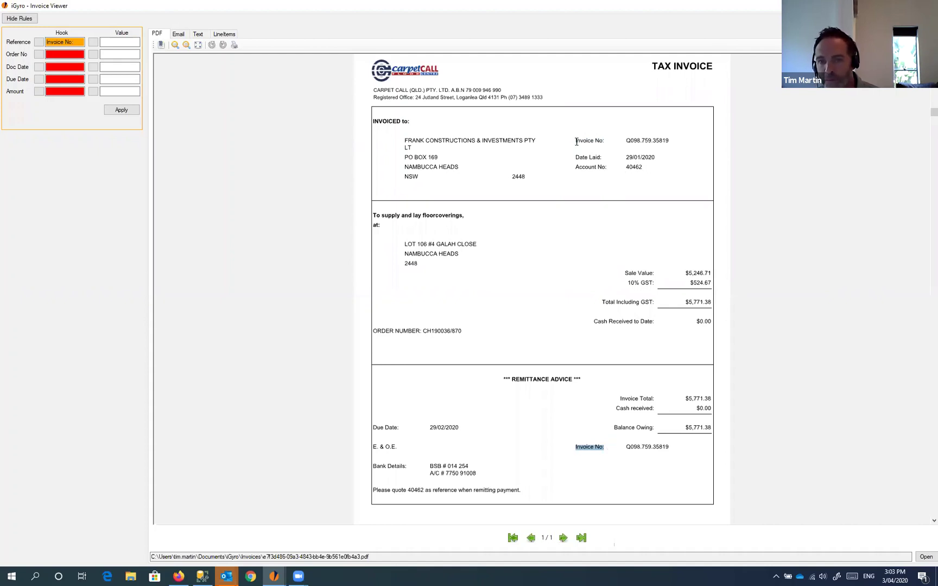
Step: Set the Reference rule's value to the invoice number selected in the invoice header
drag(576, 141, 673, 141)
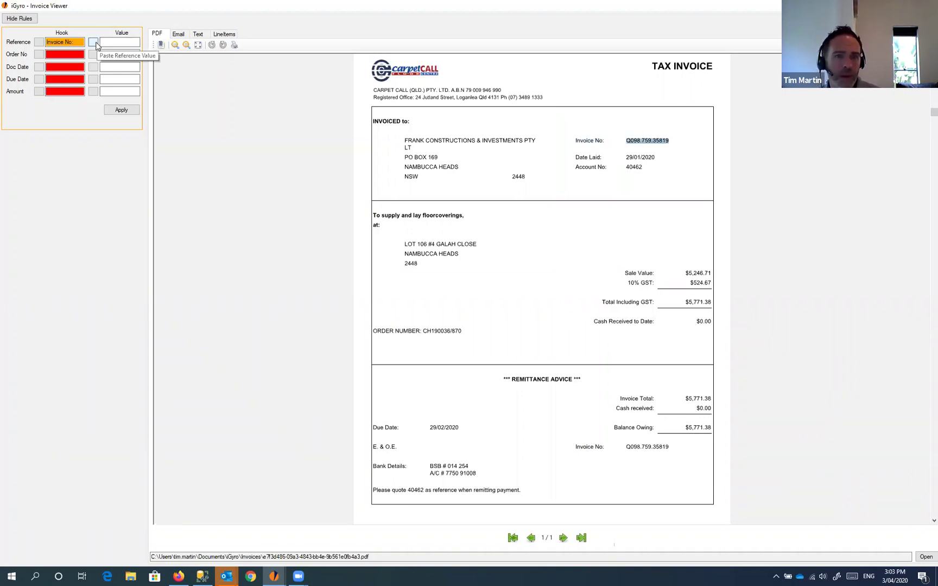
click(94, 43)
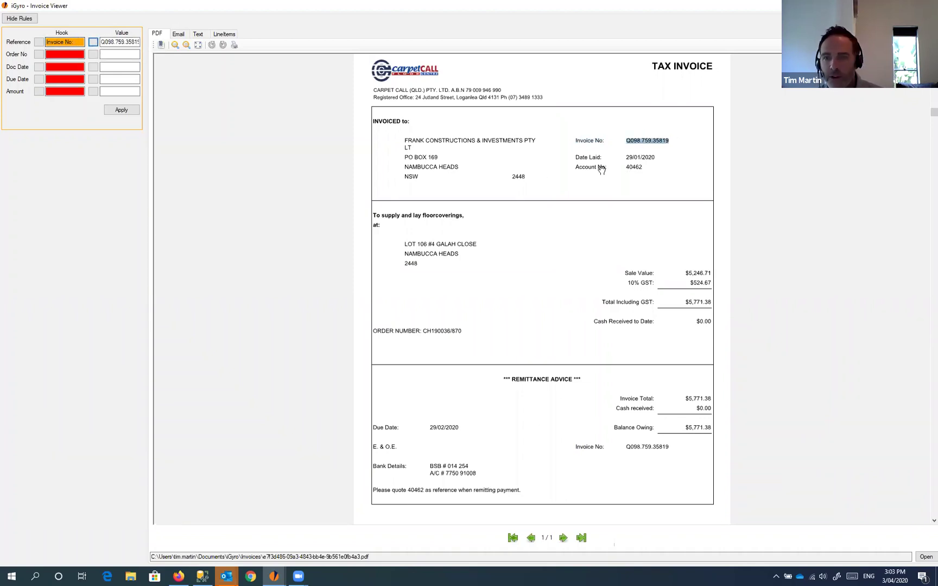
drag(627, 141, 673, 142)
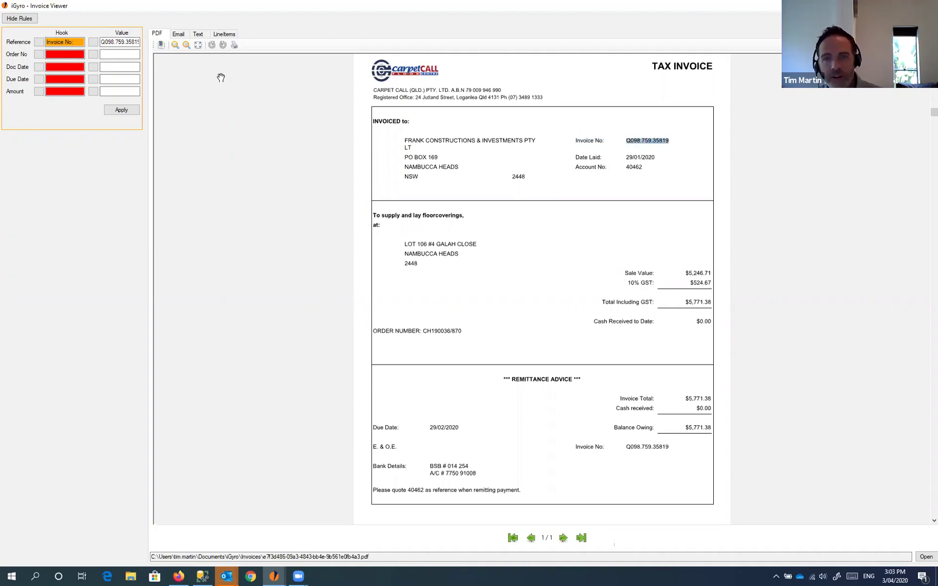
right_click(632, 141)
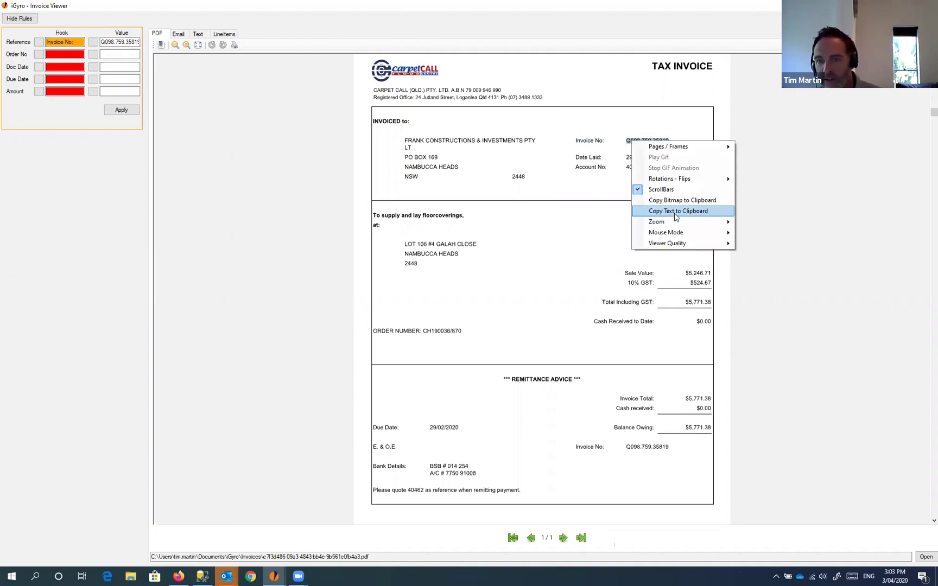
click(585, 158)
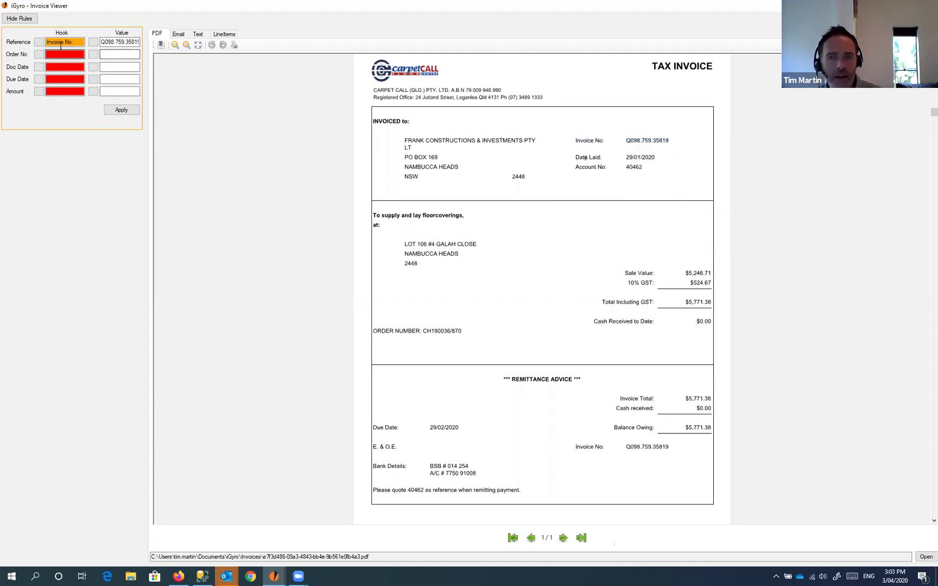
Step: Re-enter the Reference rule's hook as "invoice No:" using the suggestions offered for the word "invoice"
drag(80, 43, 20, 17)
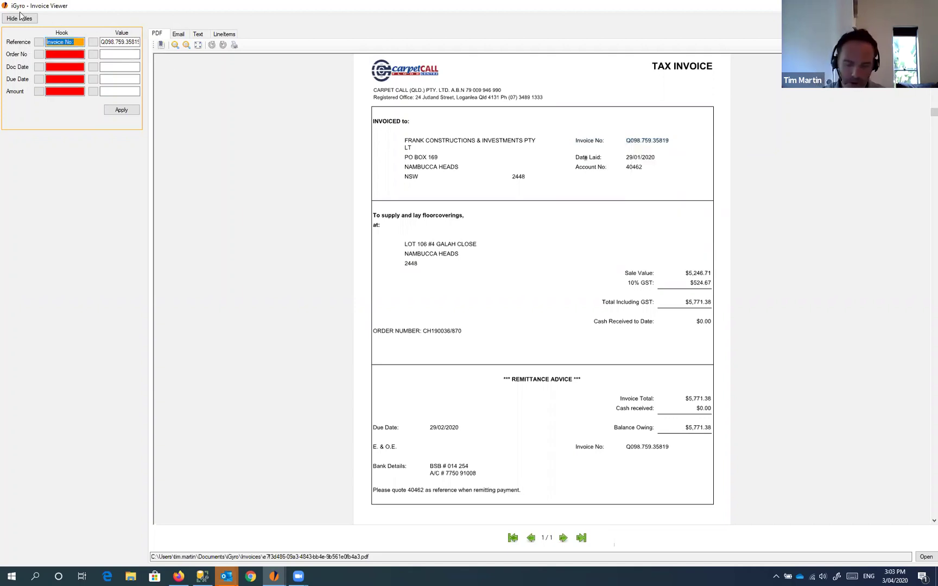
text(in)
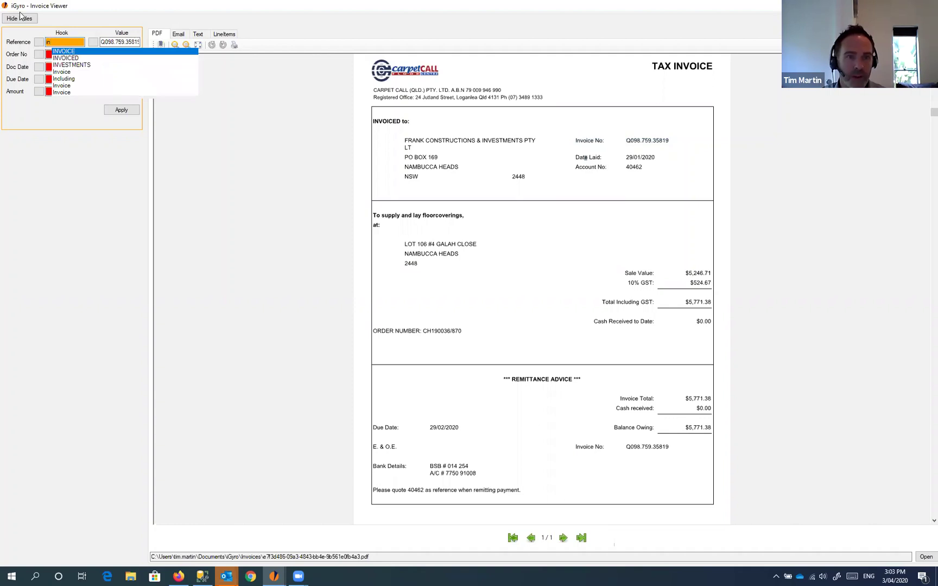
text(vo)
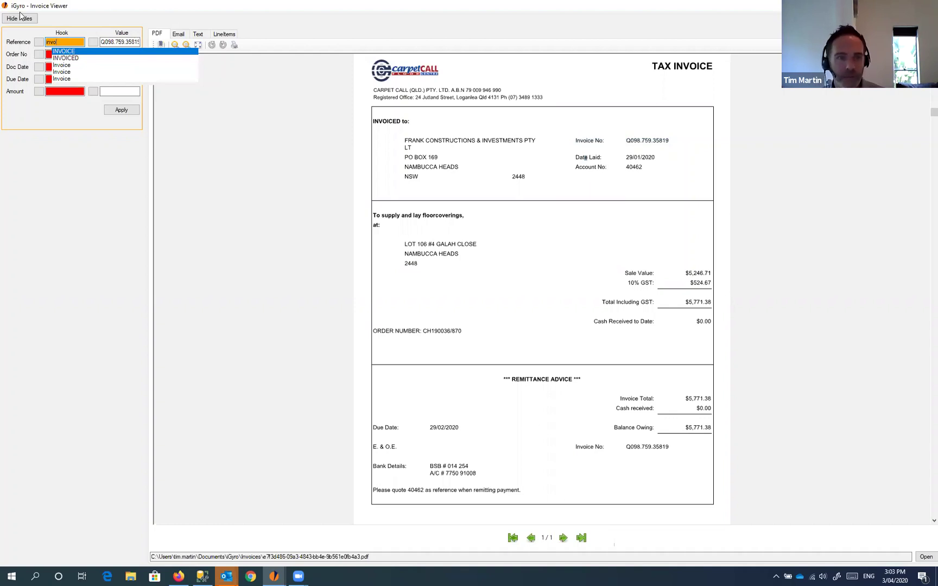
text(ice)
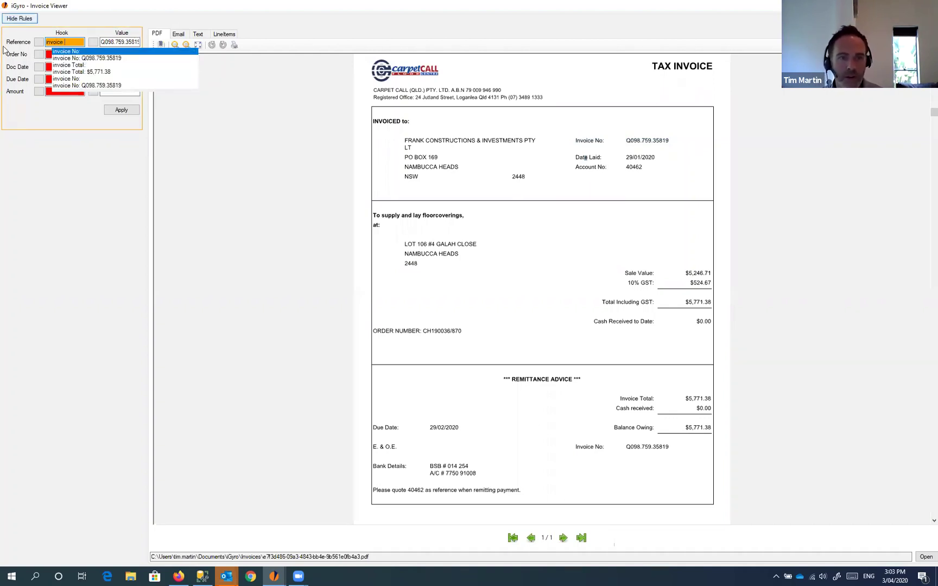
click(80, 51)
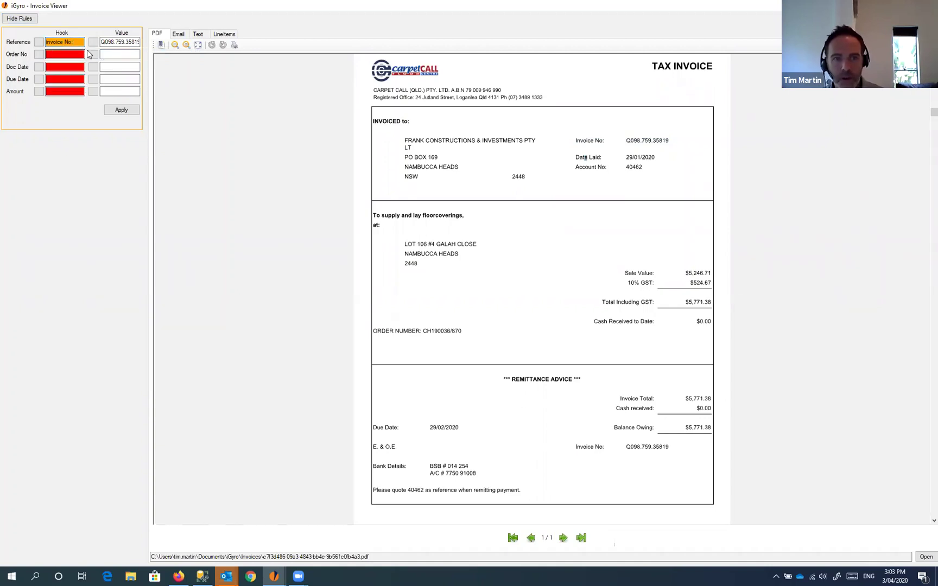
key(Tab)
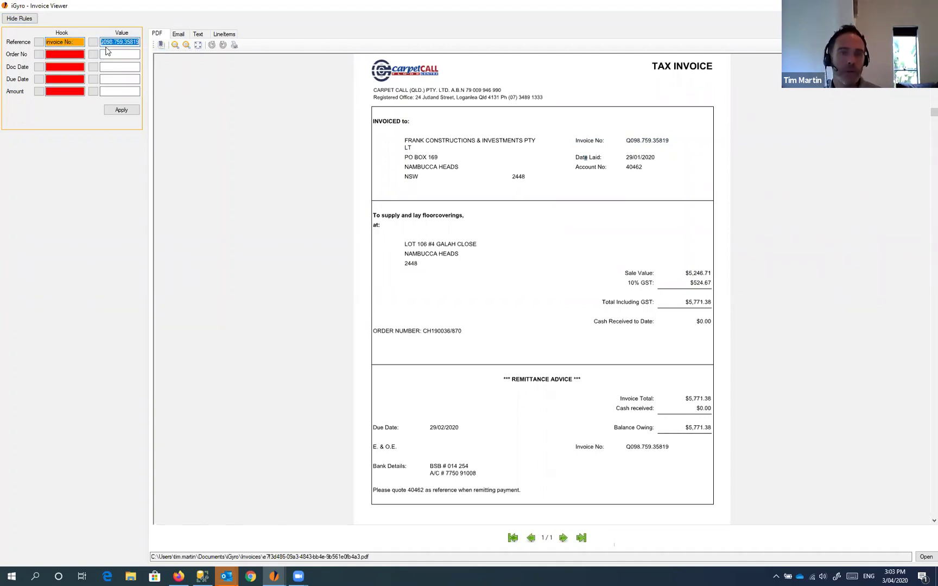
Step: Set the Order No rule's hook to the "ORDER NUMBER:" label selected in the invoice body
click(58, 56)
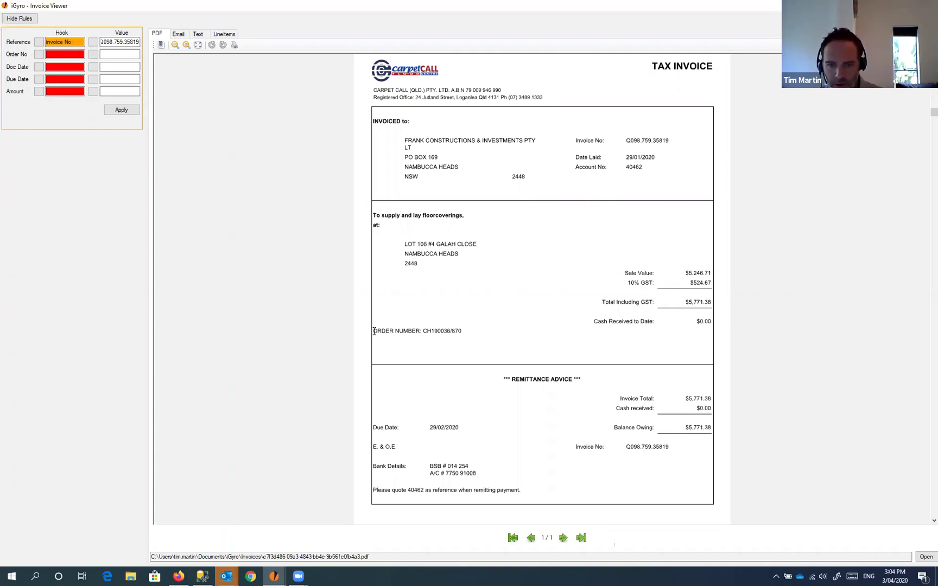
drag(375, 331, 423, 332)
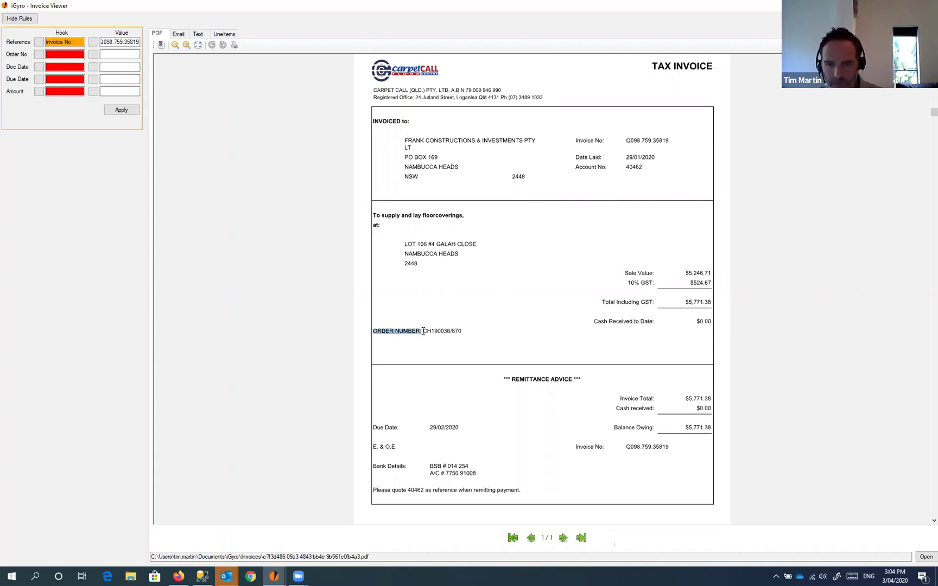
click(38, 55)
drag(54, 54, 66, 55)
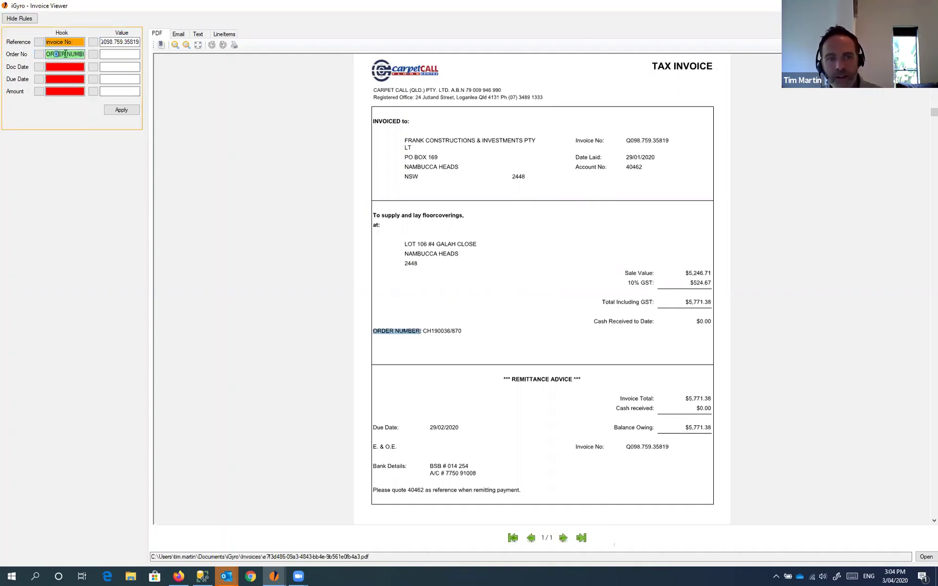
click(420, 330)
drag(423, 330, 370, 328)
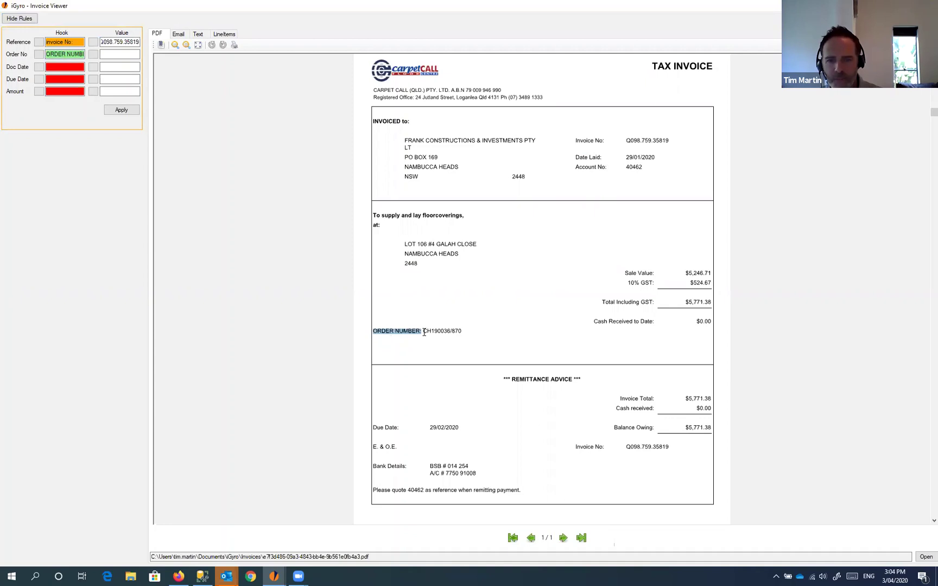
Step: Set the Order No rule's value to the order number selected beside its label on the invoice
click(441, 331)
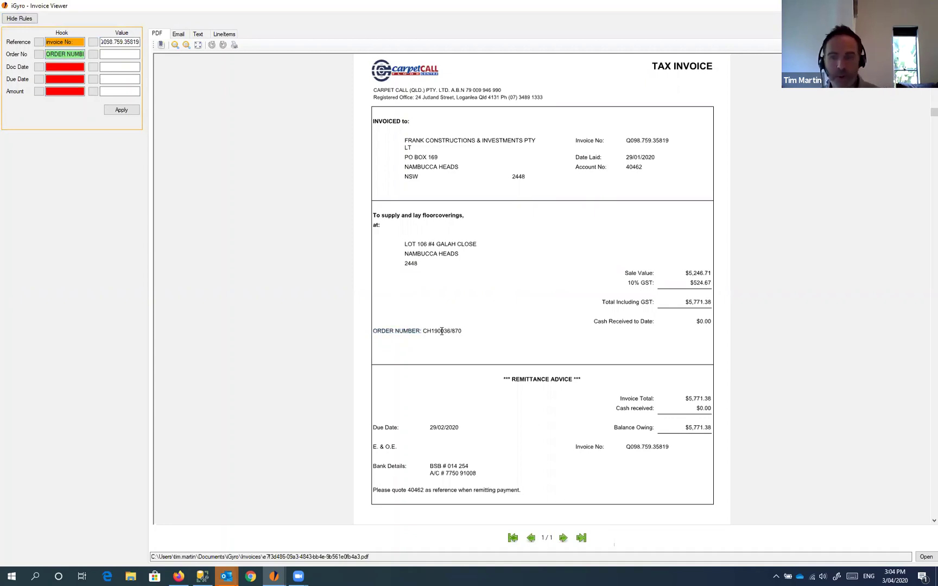
double_click(442, 331)
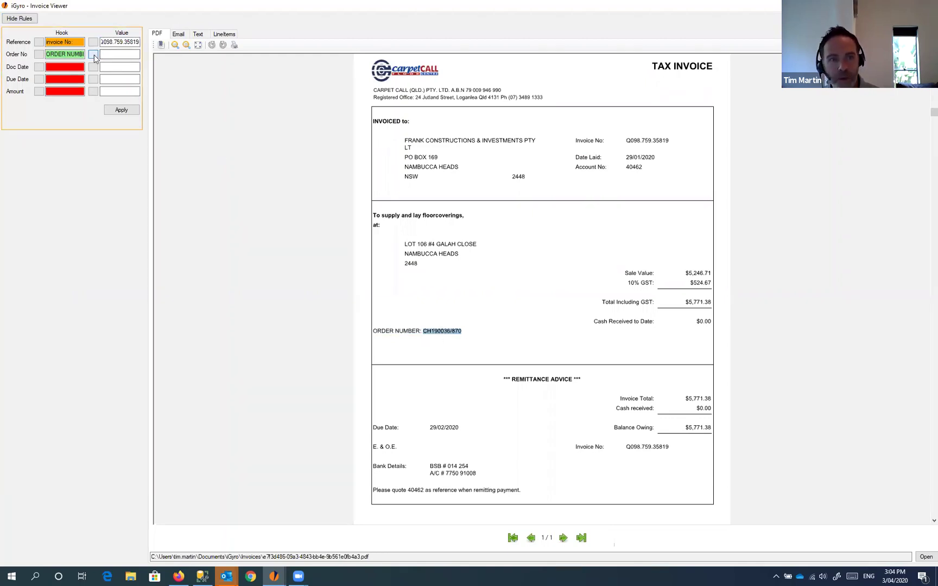
click(93, 55)
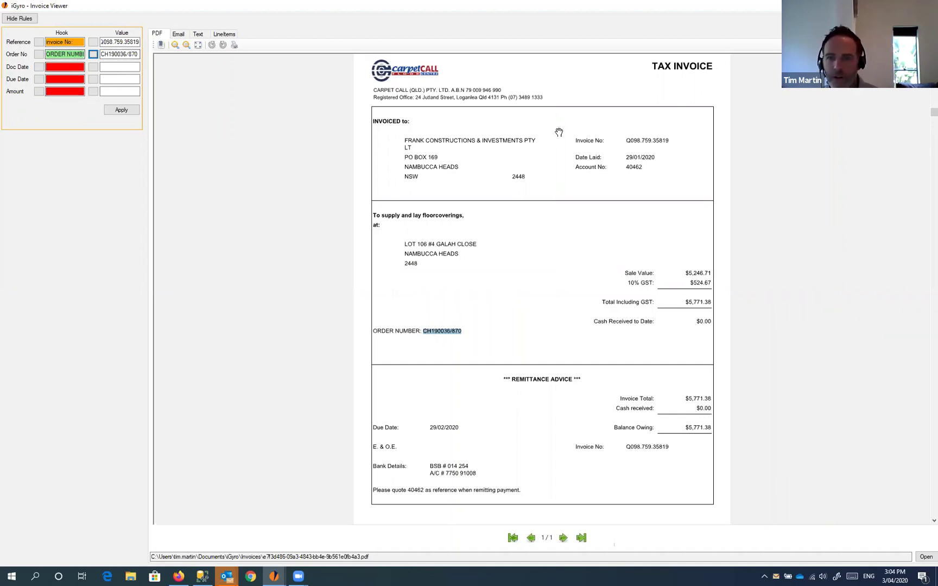
Step: Map the Doc Date rule to the "Date Laid:" label as hook and 29/01/2020 as value from the invoice header
click(597, 141)
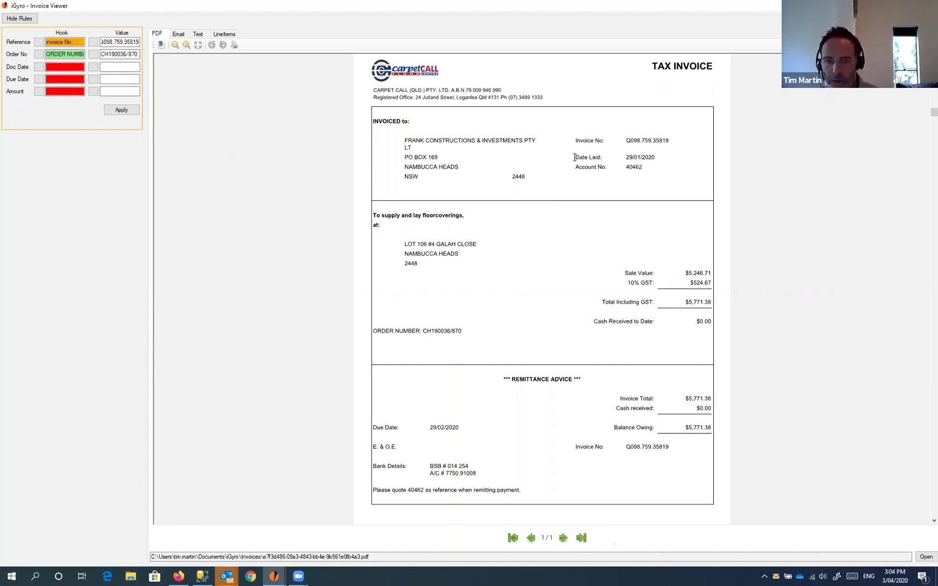
drag(575, 158, 603, 158)
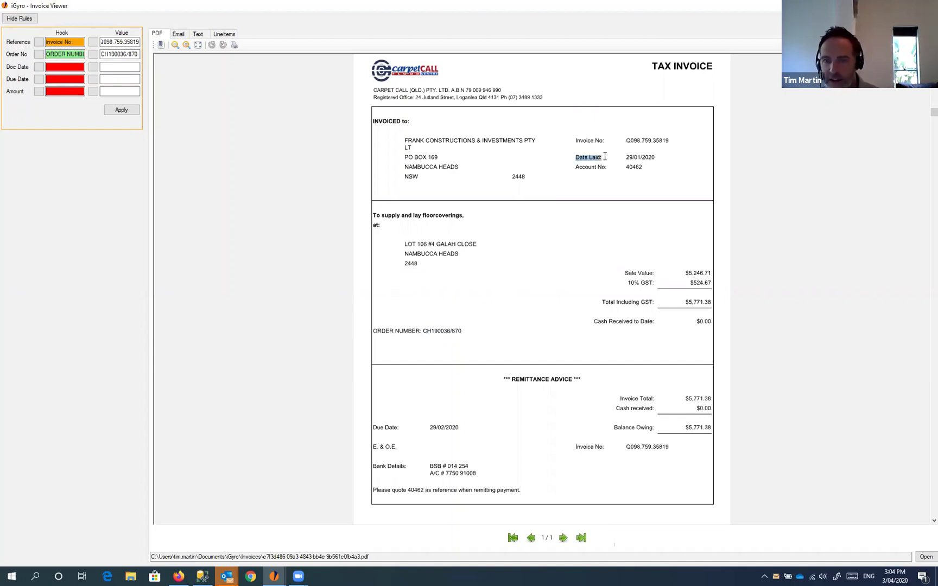
click(39, 68)
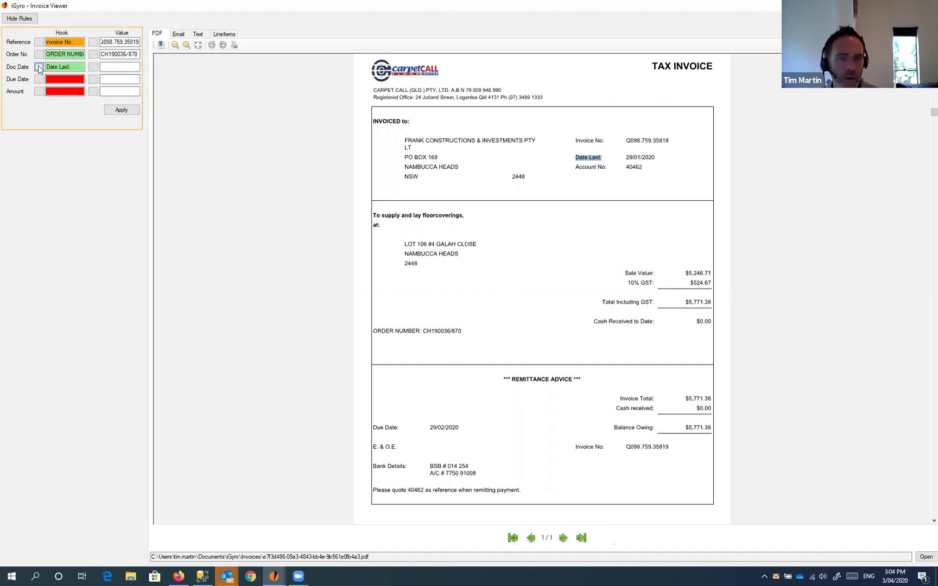
double_click(636, 157)
click(94, 67)
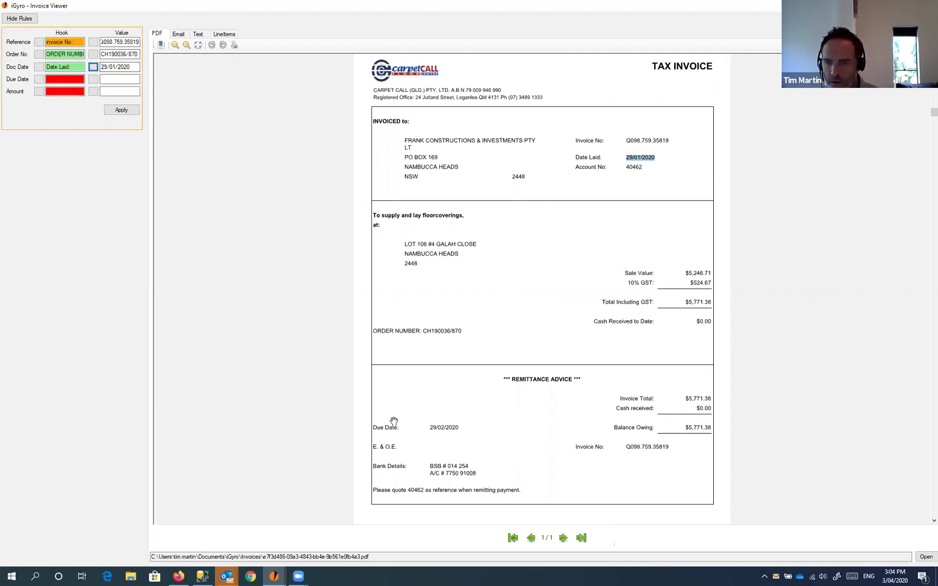
Step: Map the Due Date rule to the "Due Date:" label as hook and 29/02/2020 as value from the remittance advice
drag(373, 429, 458, 429)
click(39, 80)
click(93, 79)
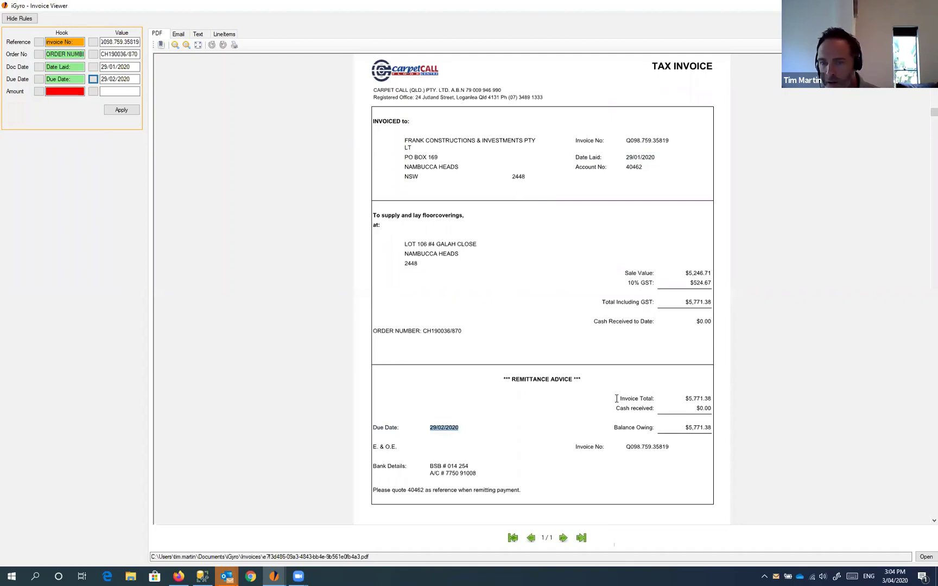
Step: Map the Amount rule to the "Invoice Total:" hook and $5,771.38 value in the remittance advice, and apply the rules
drag(619, 399, 658, 401)
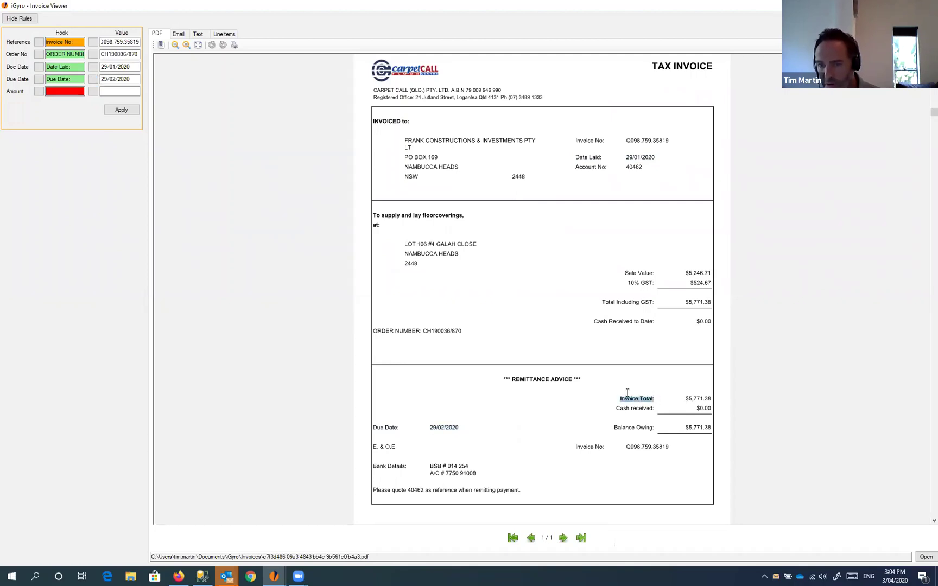
click(38, 92)
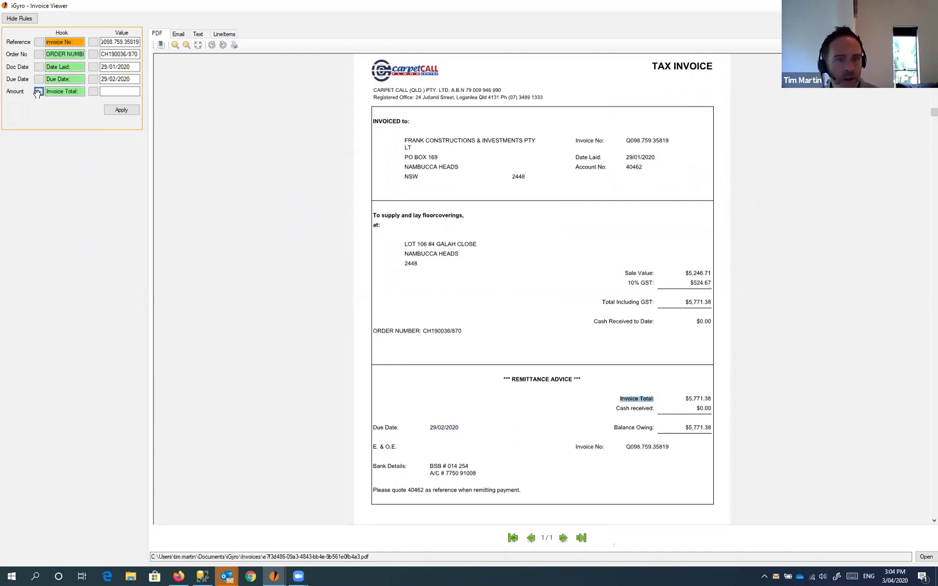
double_click(699, 400)
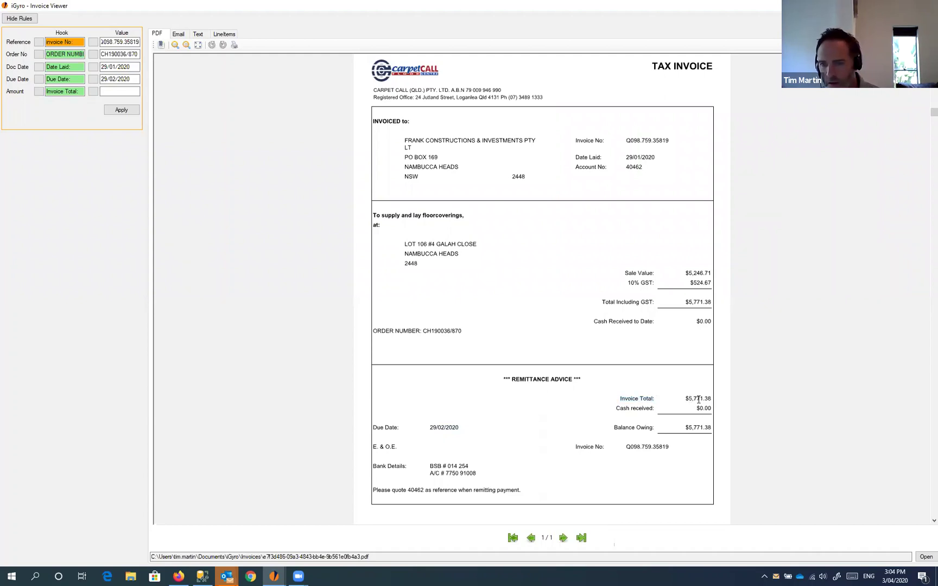
click(93, 92)
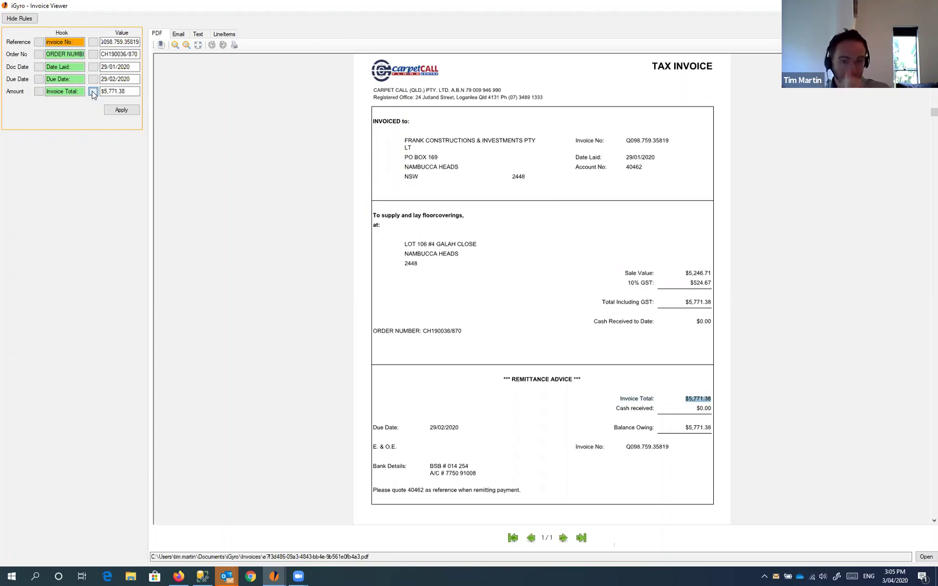
click(121, 110)
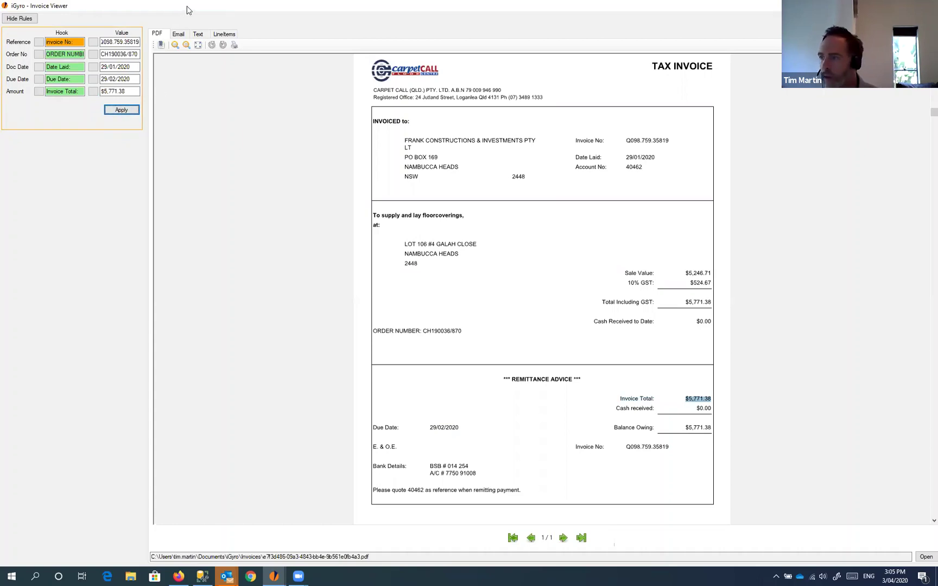
Step: Close the invoice viewer and process the invoice rules for the CARPET CALL invoice in the NOT verified list
click(926, 5)
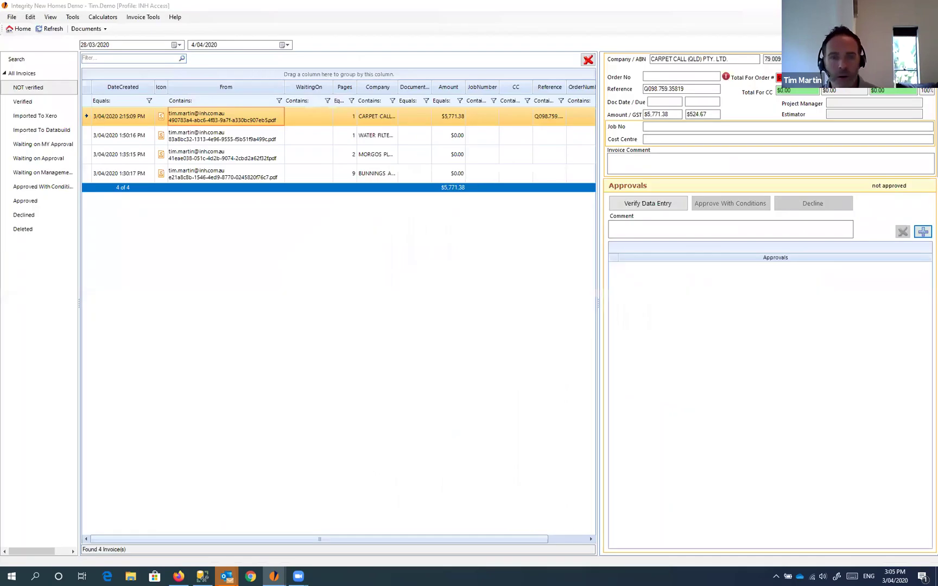
click(256, 119)
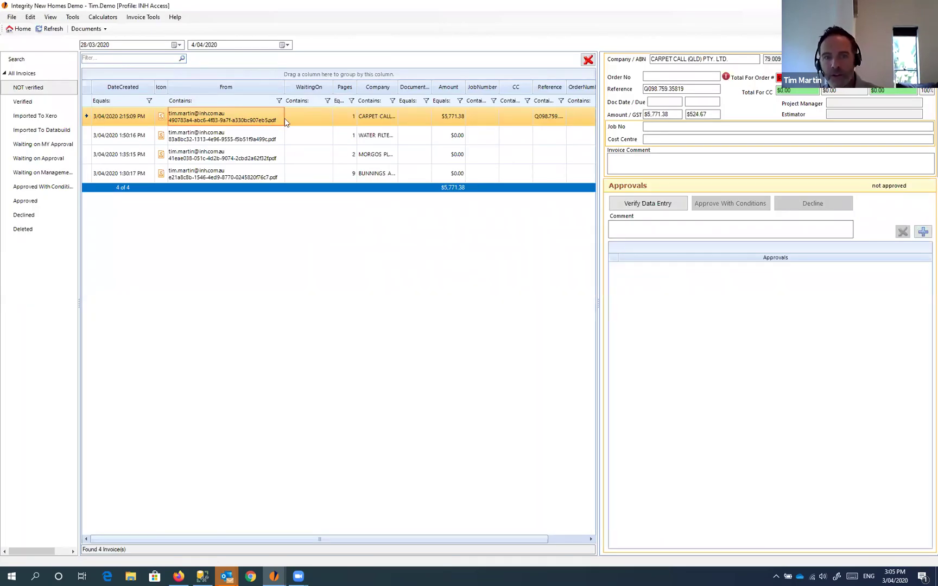
click(145, 17)
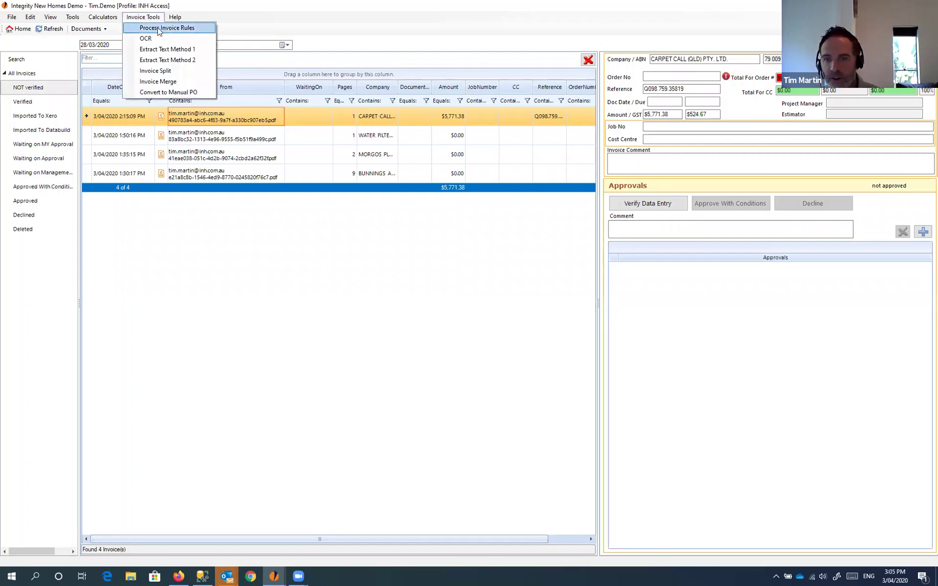
click(160, 28)
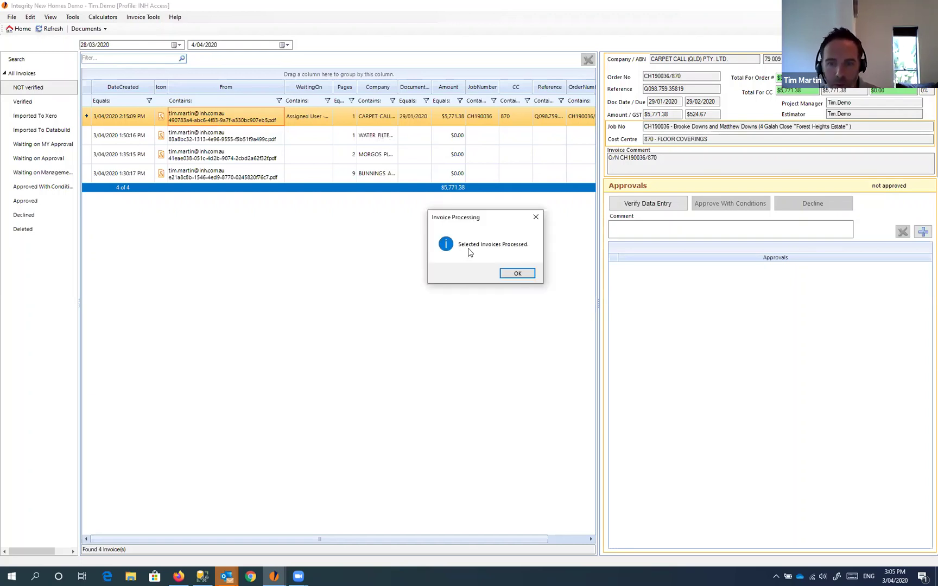
click(517, 275)
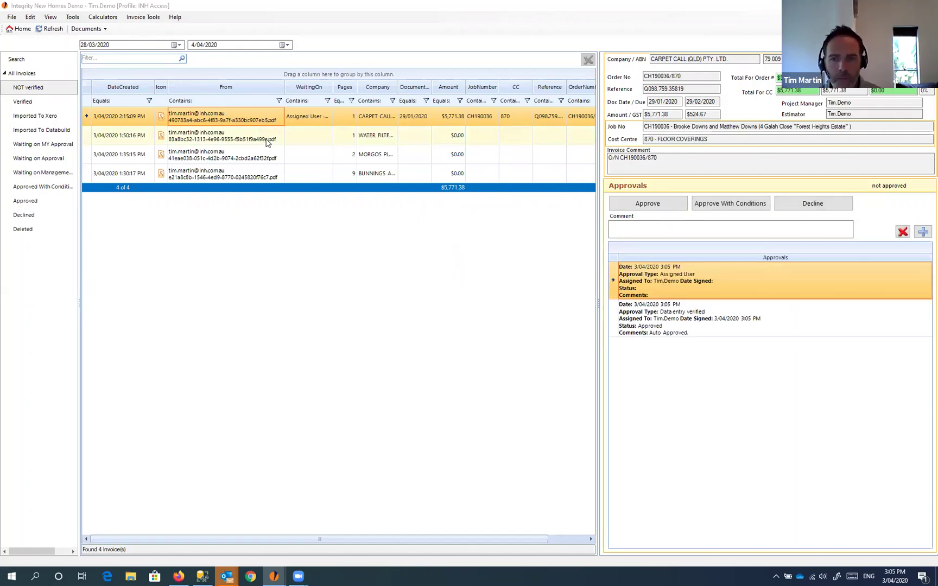
Step: Examine the CARPET CALL invoice's data entry verification and assigned user approval entries
click(375, 116)
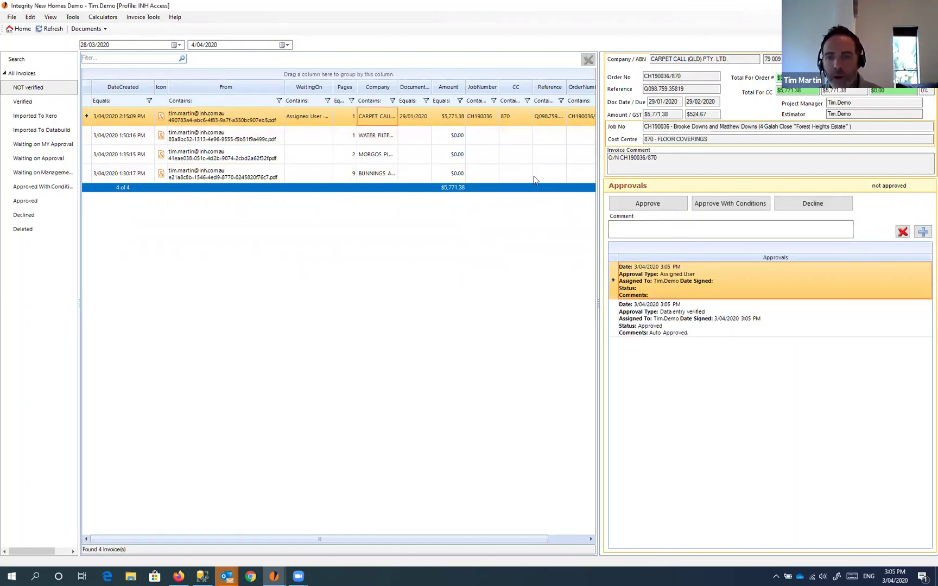
click(688, 320)
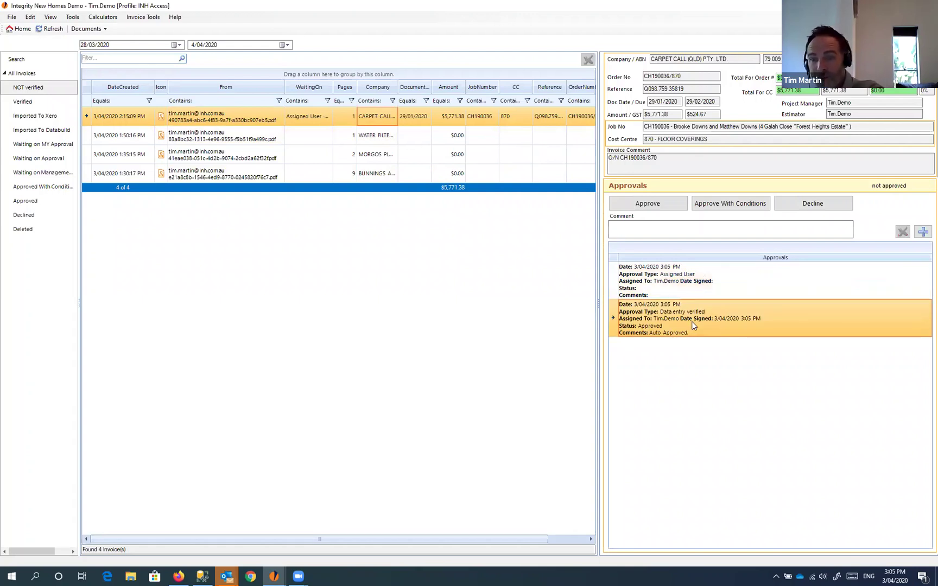
click(662, 271)
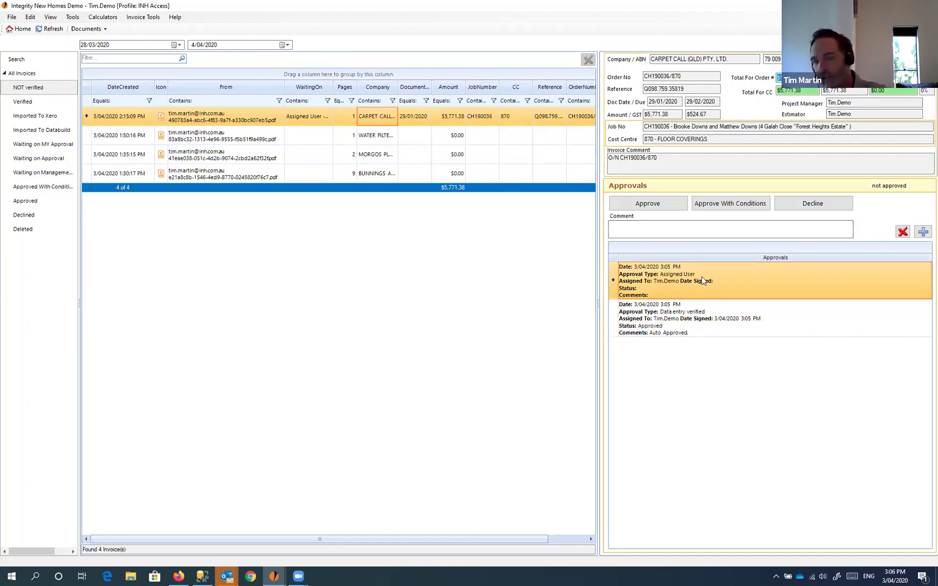
Step: Check the company and ABN of the WATER FILTERS AUSTRALIA invoice in the NOT verified list, and open it in the invoice viewer
click(361, 137)
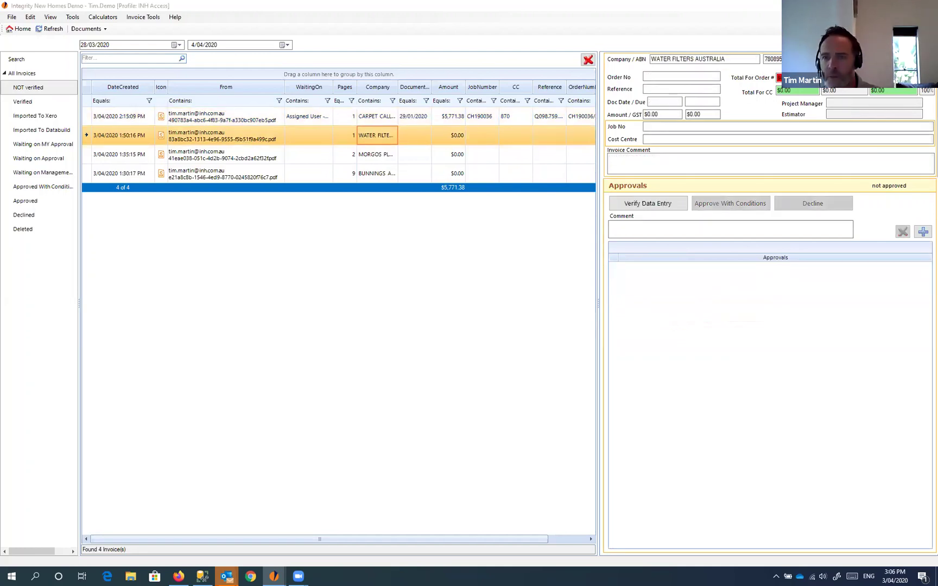
drag(733, 61, 648, 59)
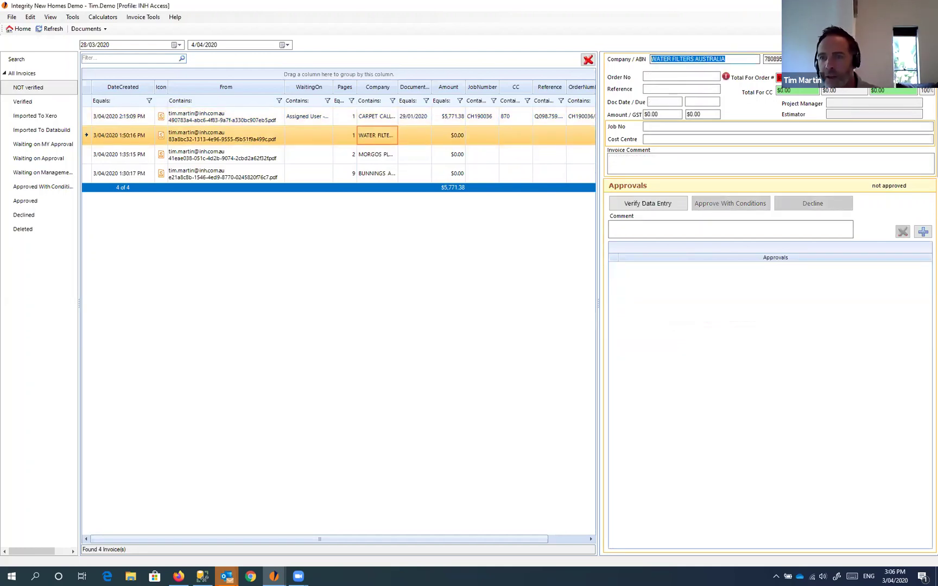
drag(804, 59, 739, 59)
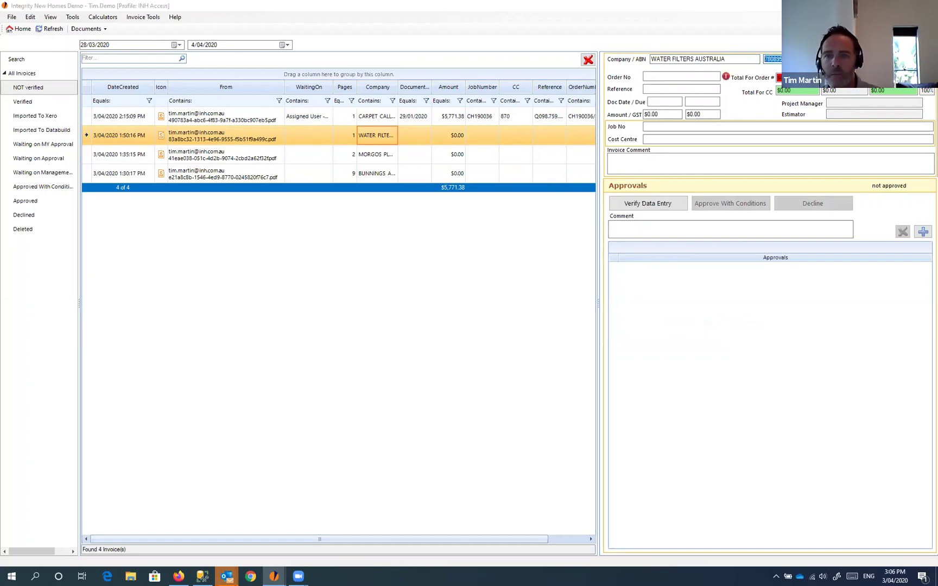
drag(937, 81, 537, 81)
double_click(537, 80)
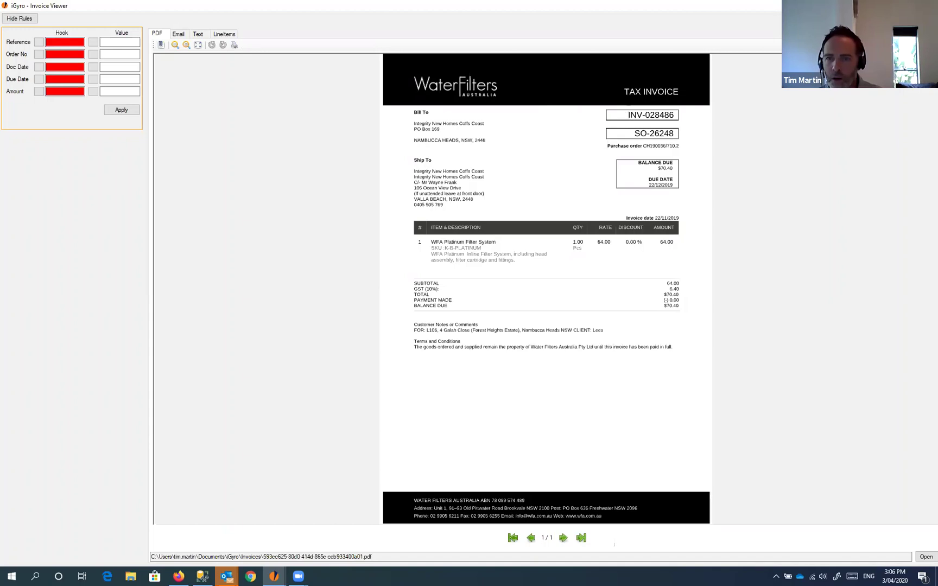
Step: Map the Reference rule to INV-028486 as value and the "TAX INVOICE" heading as hook
drag(627, 116, 677, 115)
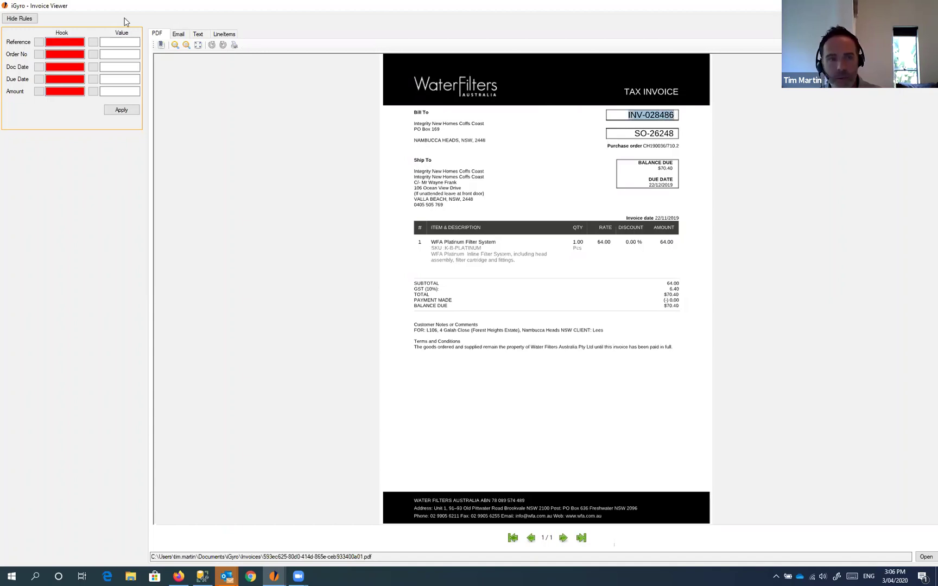
click(93, 43)
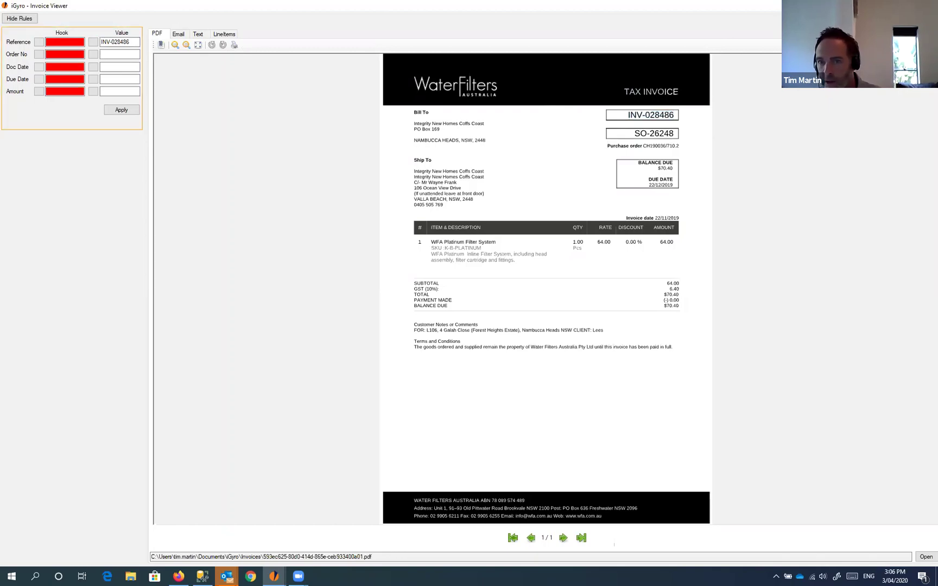
click(39, 42)
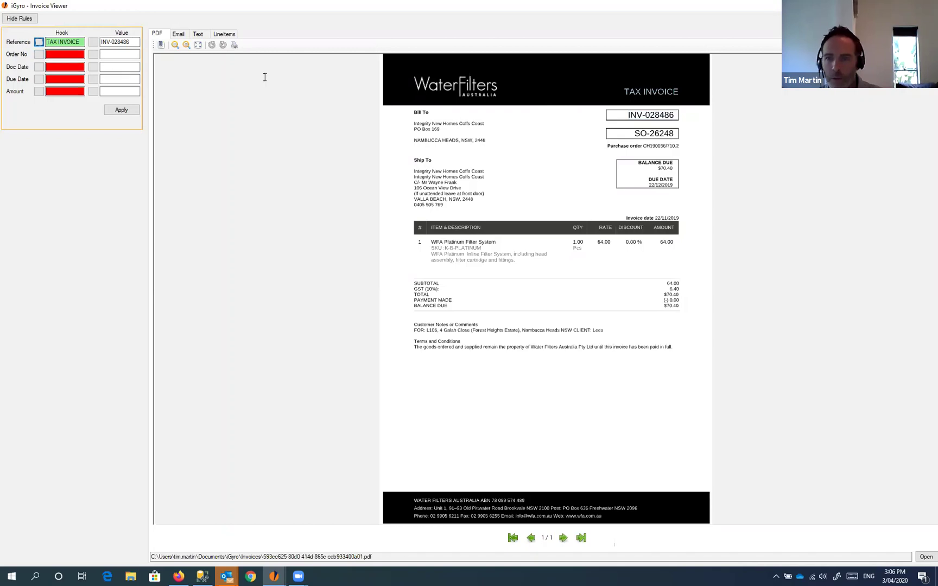
Step: Map the Order No rule to the "Purchase order" label as hook and the purchase order number beside it as value
drag(607, 145, 638, 146)
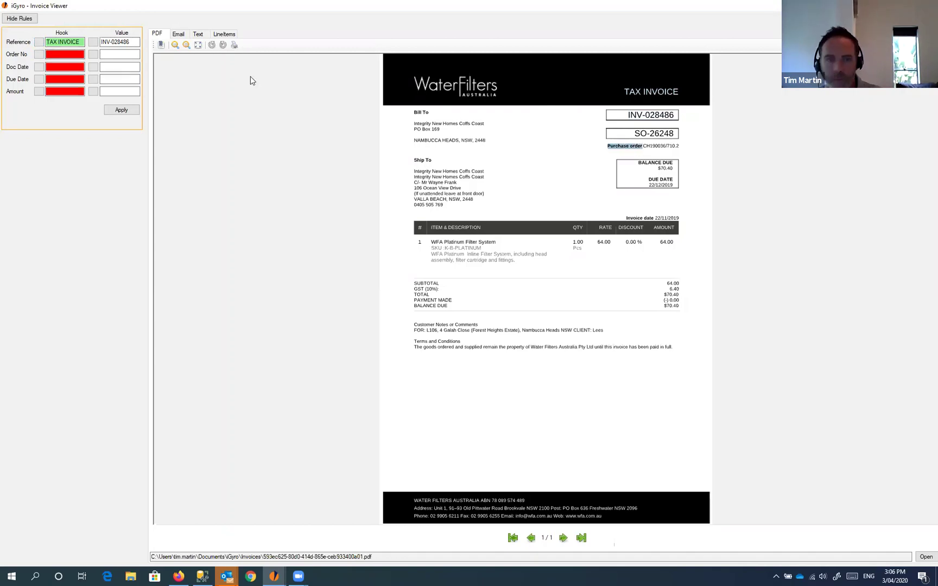
click(39, 55)
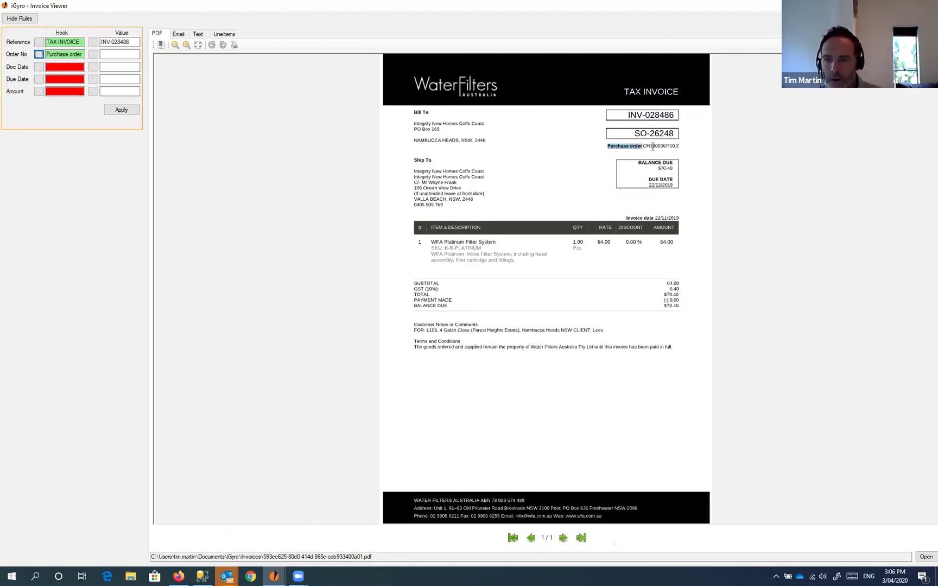
double_click(653, 147)
click(93, 54)
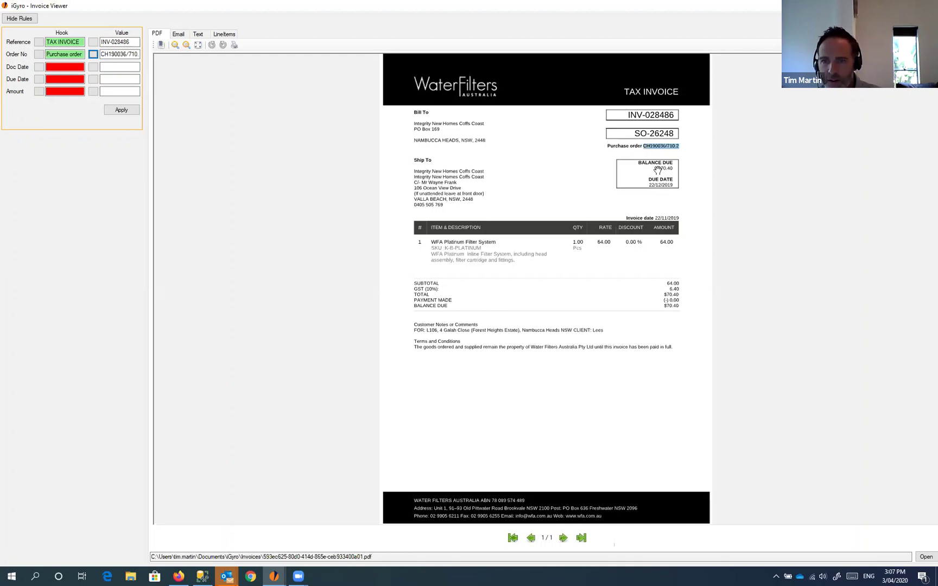
Step: Map the Due Date rule to the "DUE DATE" label as hook and 22/12/2019 as value
drag(648, 179, 676, 180)
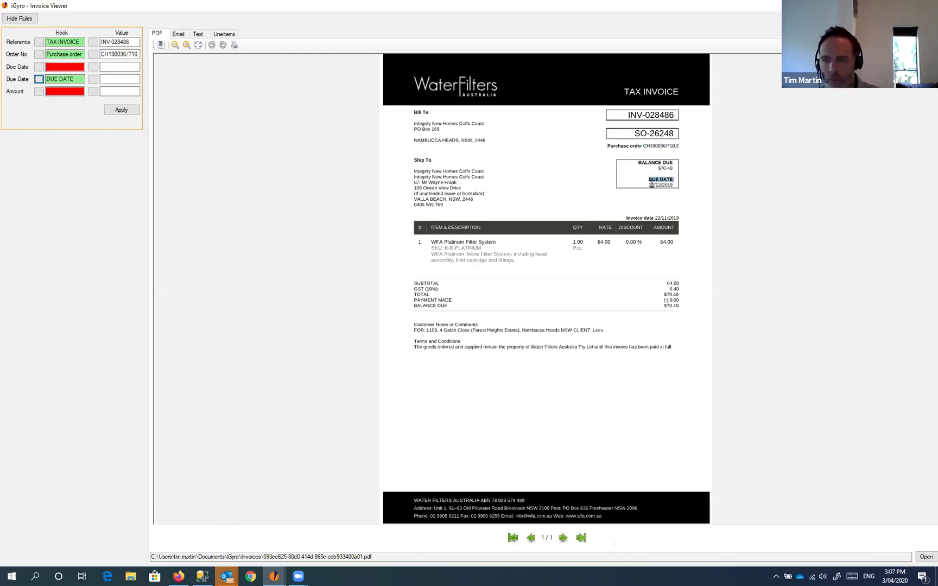
drag(650, 185, 674, 185)
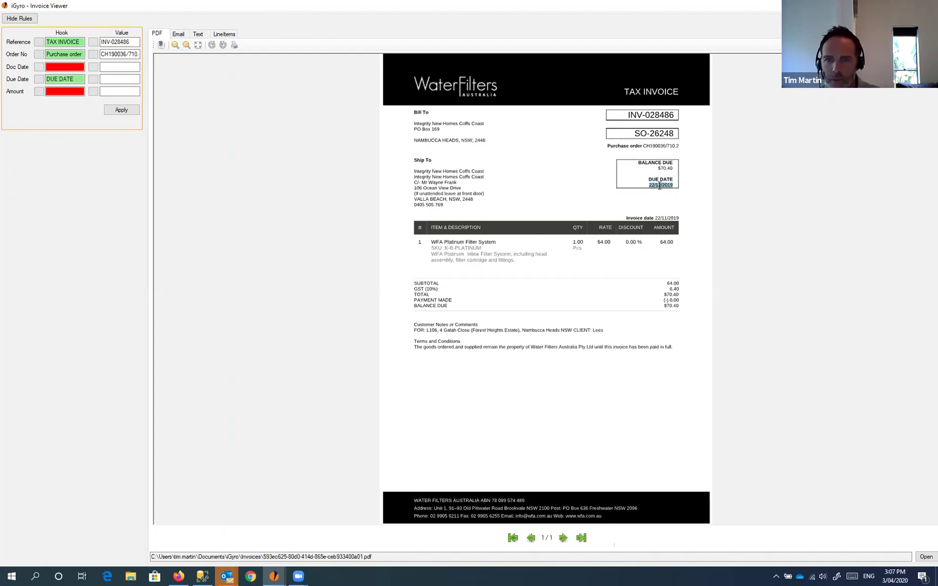
click(93, 80)
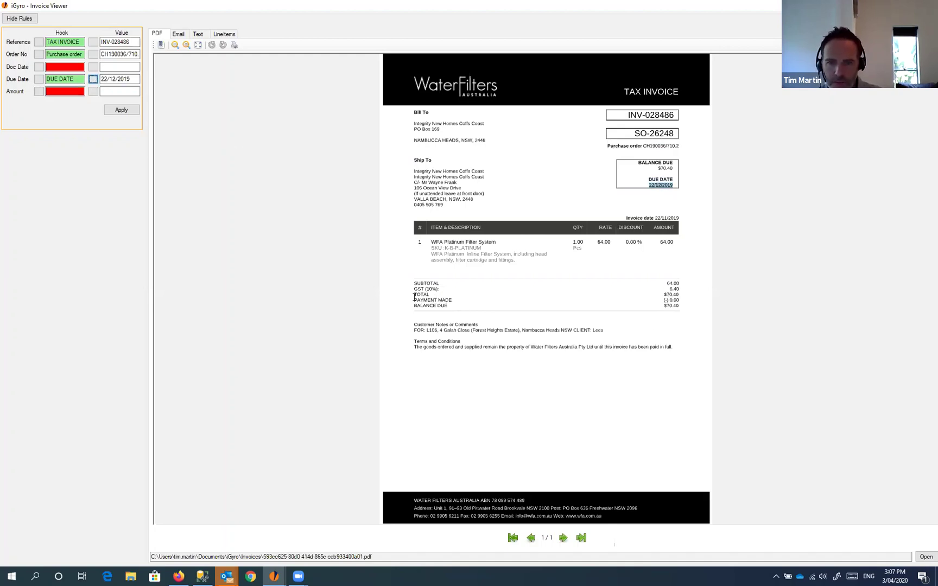
Step: Try the "TOTAL" label from the invoice totals as the hook for the Amount rule
drag(415, 295, 430, 295)
click(38, 92)
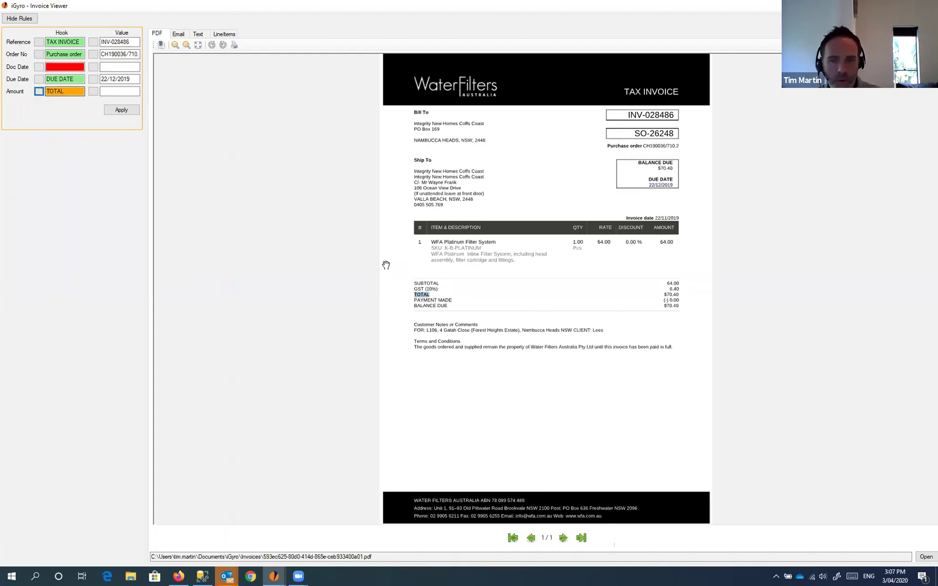
click(422, 296)
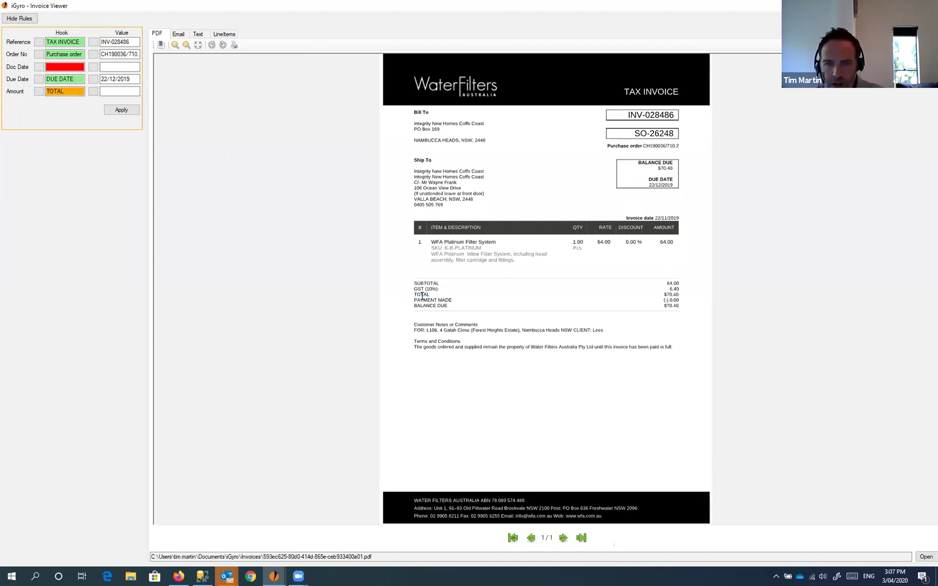
double_click(417, 294)
click(418, 294)
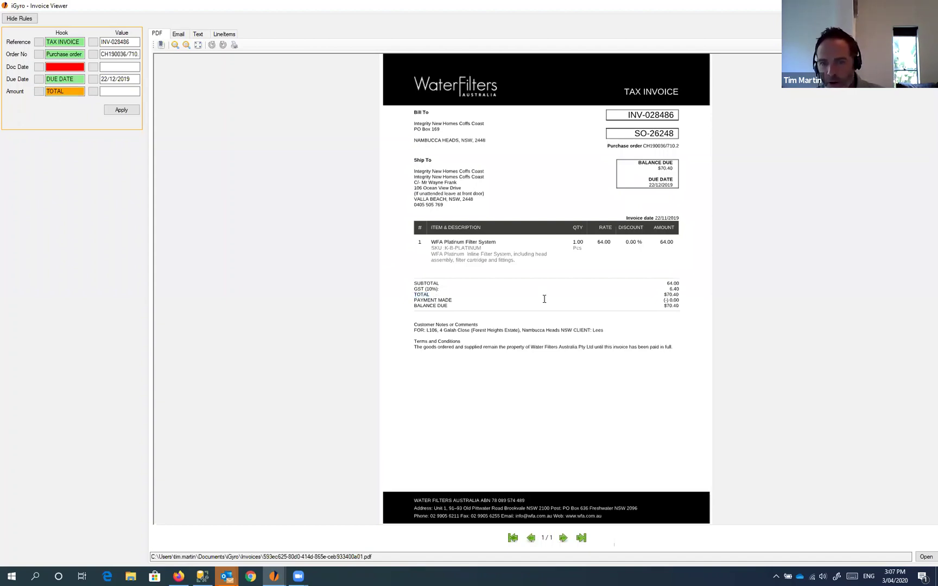
drag(545, 299, 685, 294)
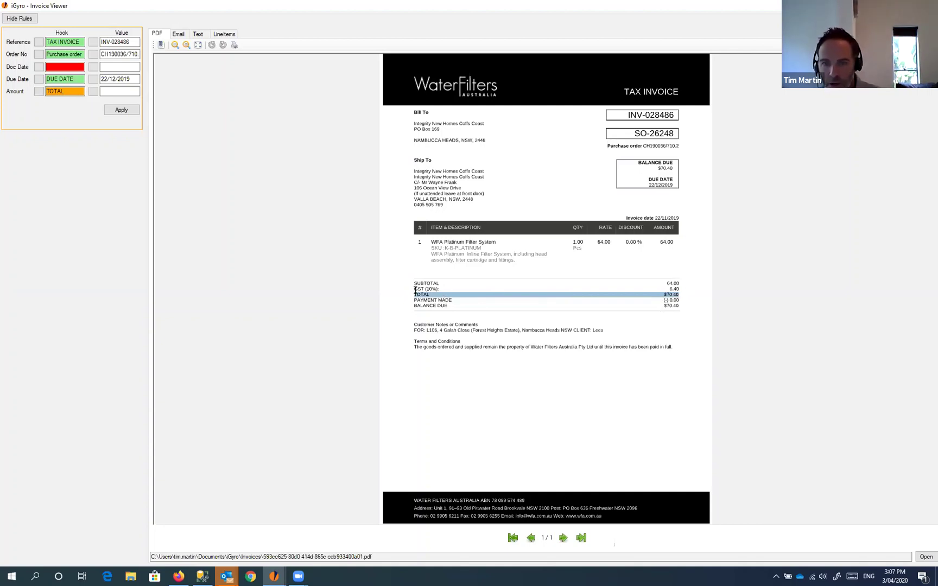
Step: Map the Amount rule to the "GST (10%):" label as hook and the $70.40 total as value
drag(413, 291, 443, 289)
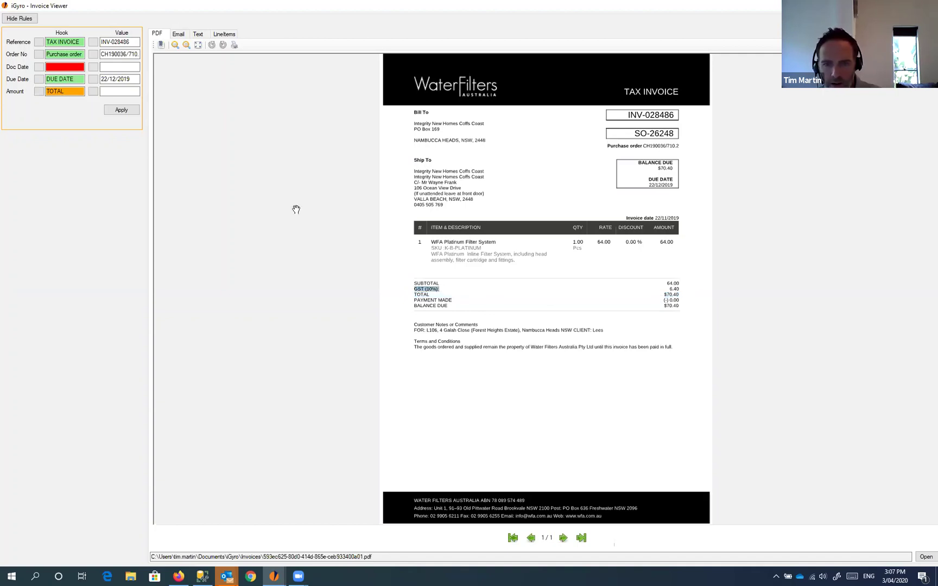
click(38, 68)
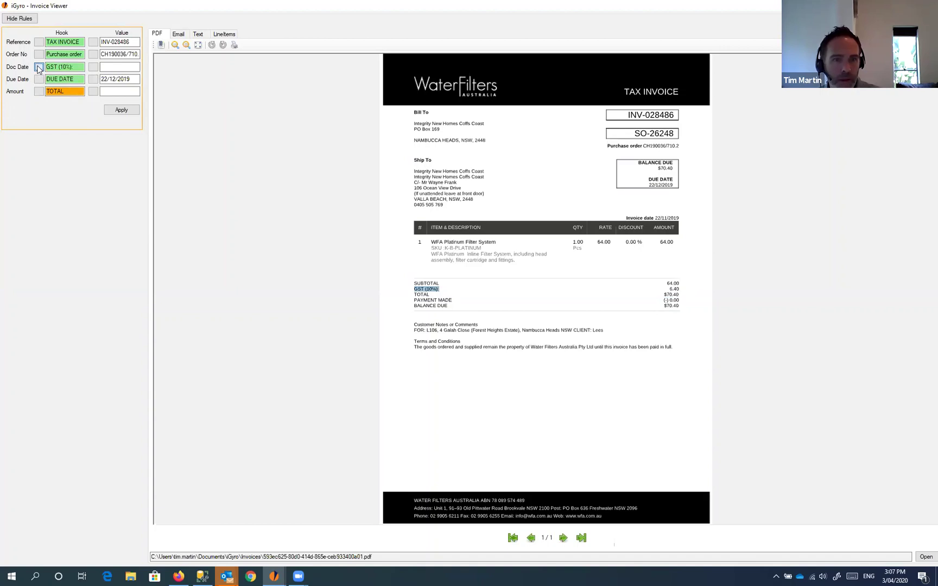
click(38, 91)
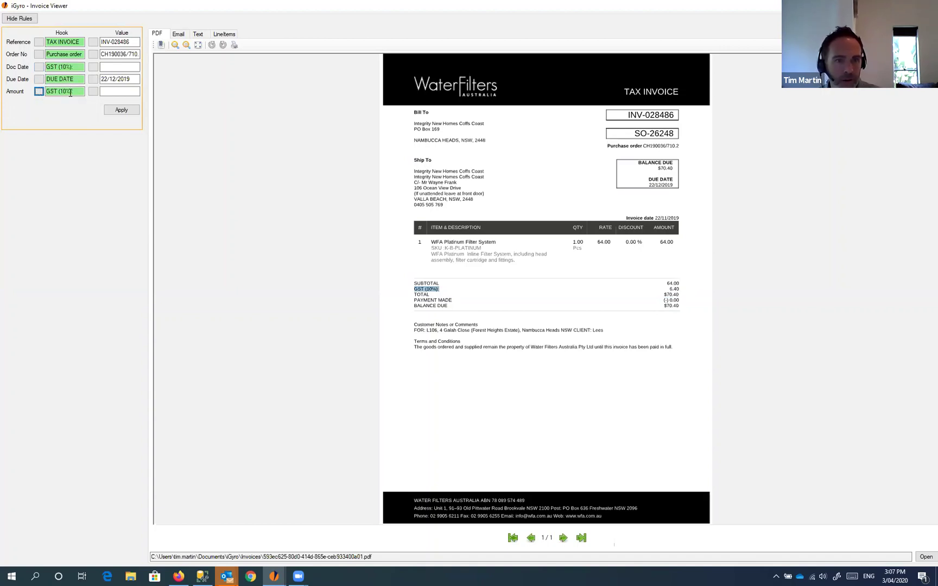
double_click(673, 294)
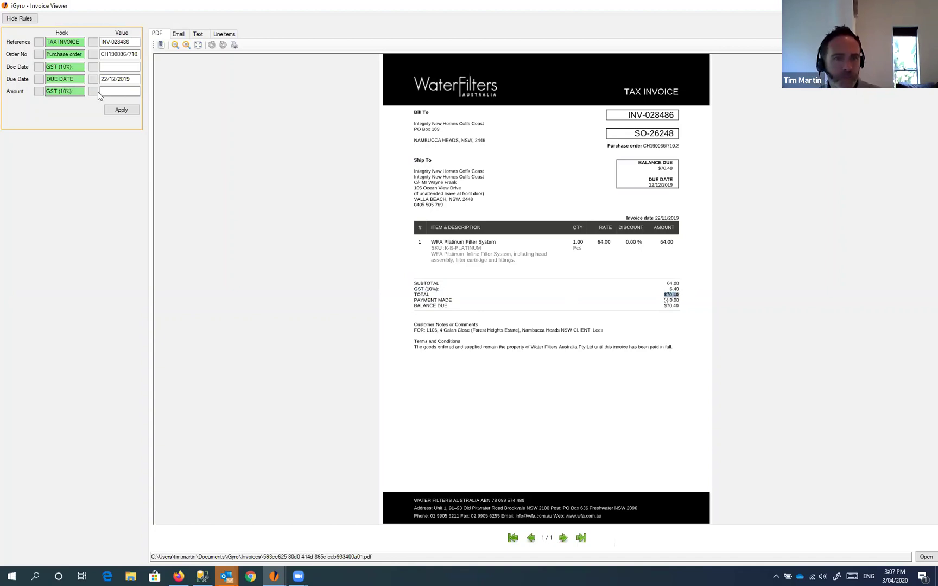
click(93, 91)
click(93, 91)
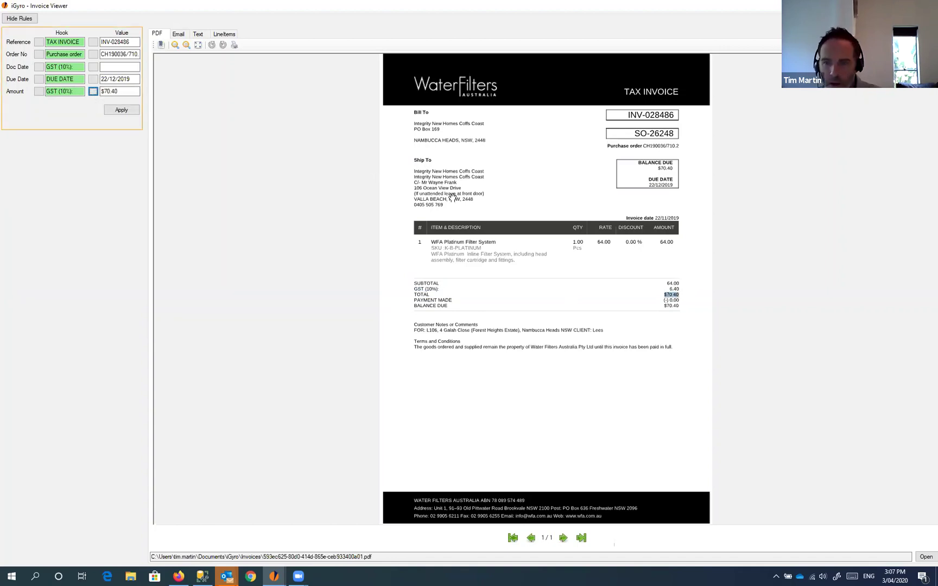
Step: Map the Doc Date rule to the "Invoice date" label as hook and 22/11/2019 as value
drag(628, 218, 653, 218)
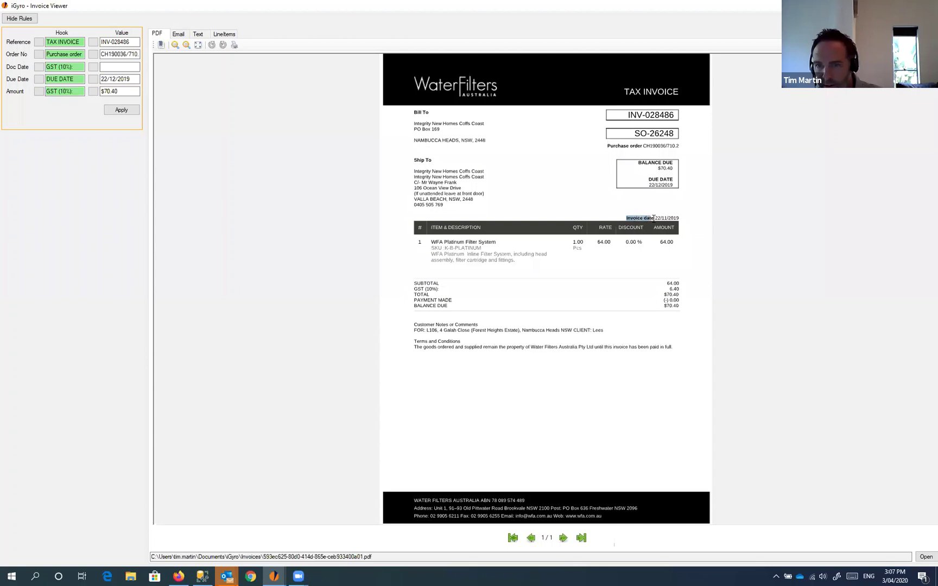
click(39, 67)
double_click(665, 217)
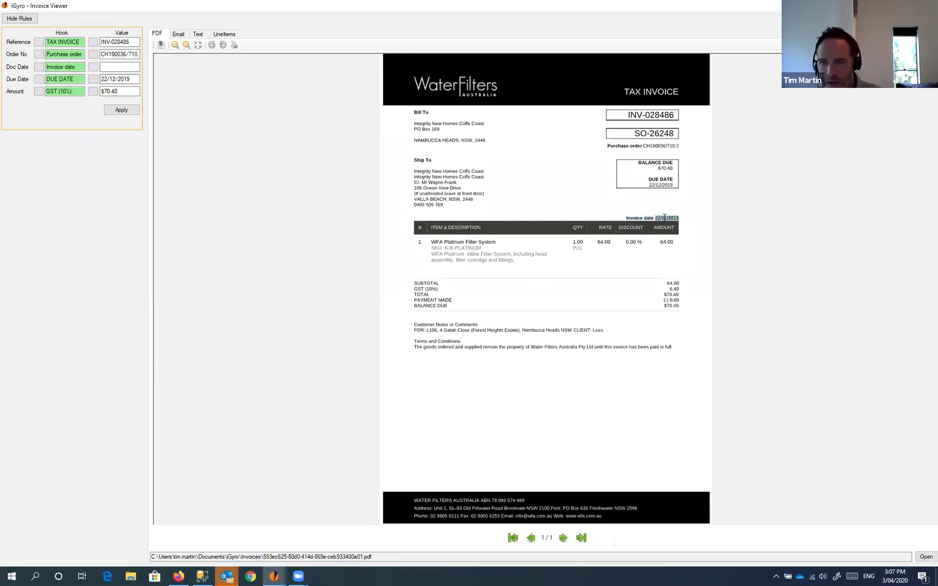
click(93, 67)
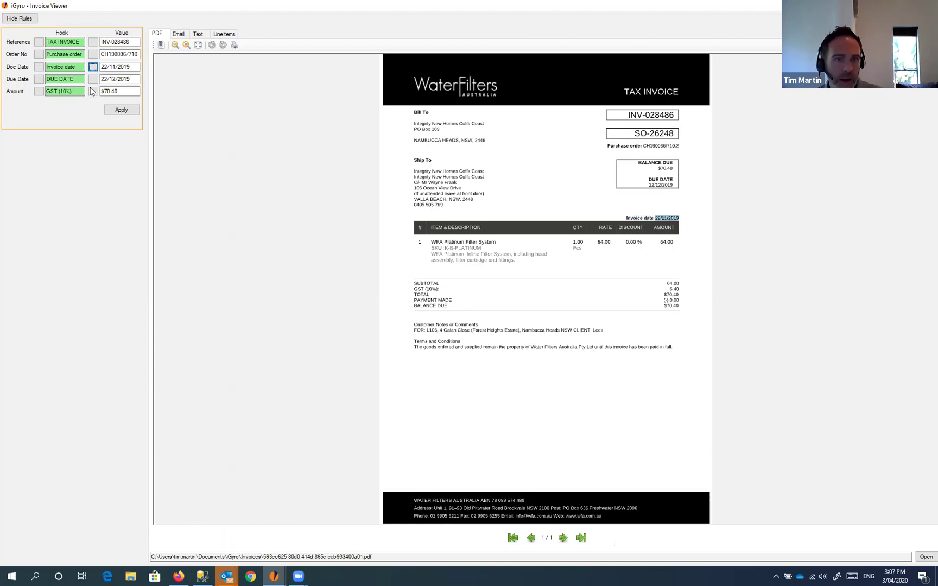
Step: Apply the completed extraction rules for the Water Filters invoice and close the invoice viewer
click(65, 55)
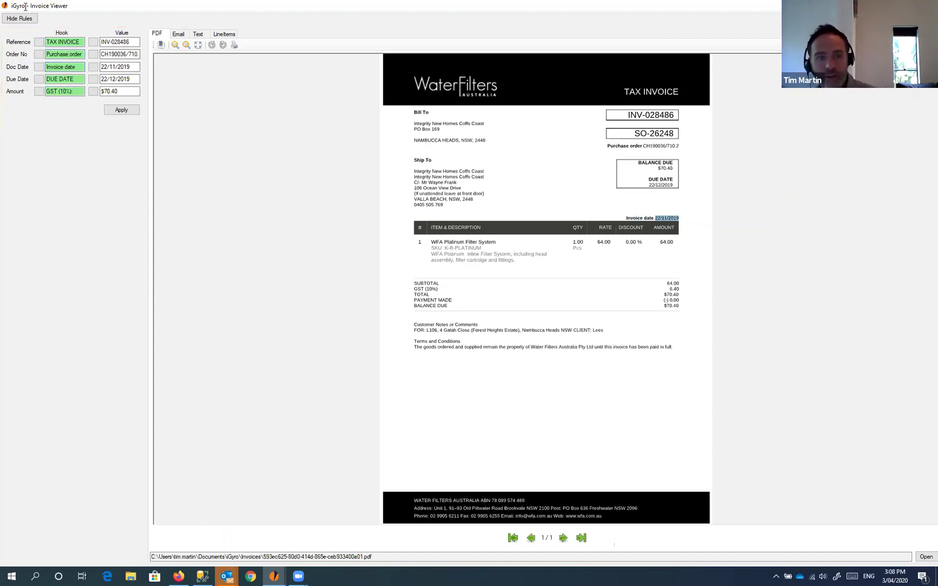
click(121, 111)
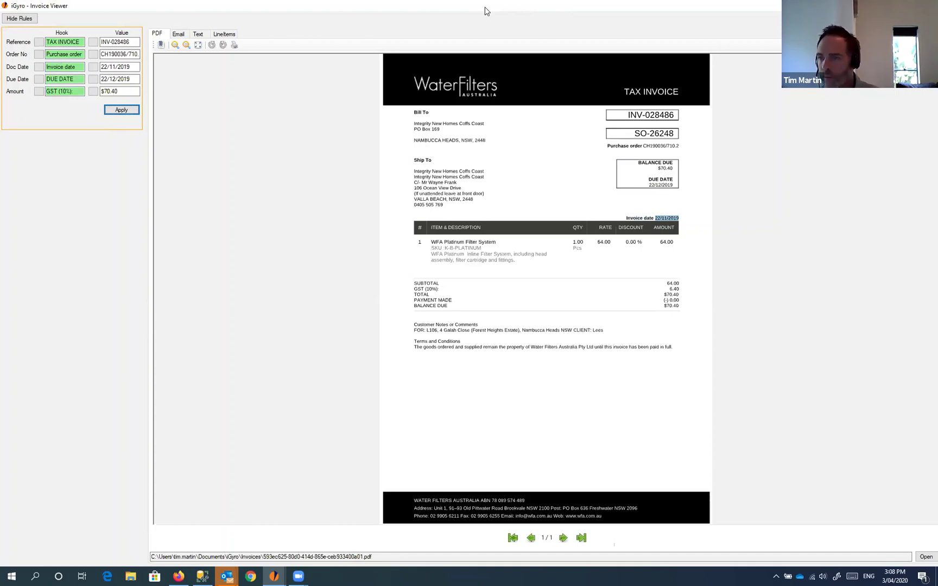
click(926, 5)
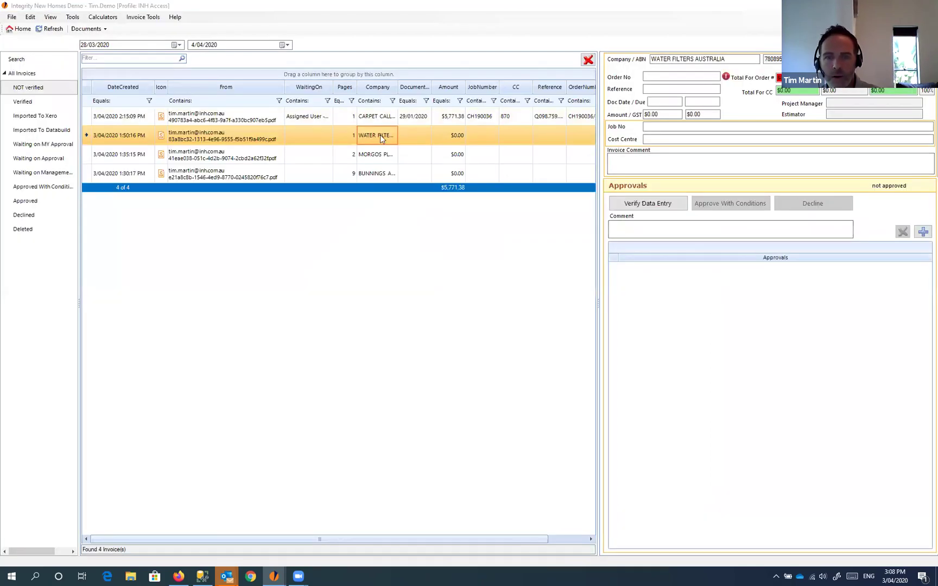
Step: Process the invoice rules for the WATER FILTERS, MORGOS PLUMBING and BUNNINGS ACT invoices together
click(150, 17)
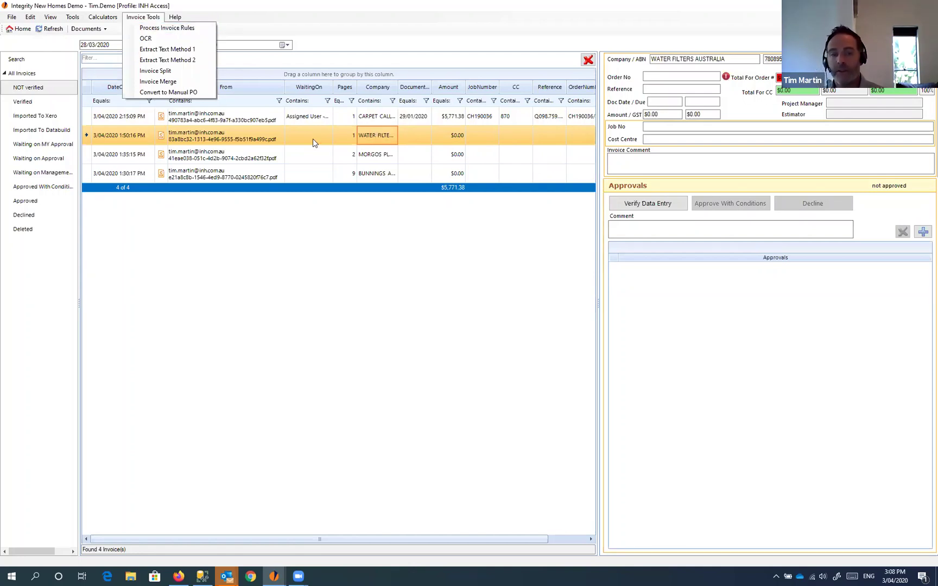
click(252, 135)
click(261, 157)
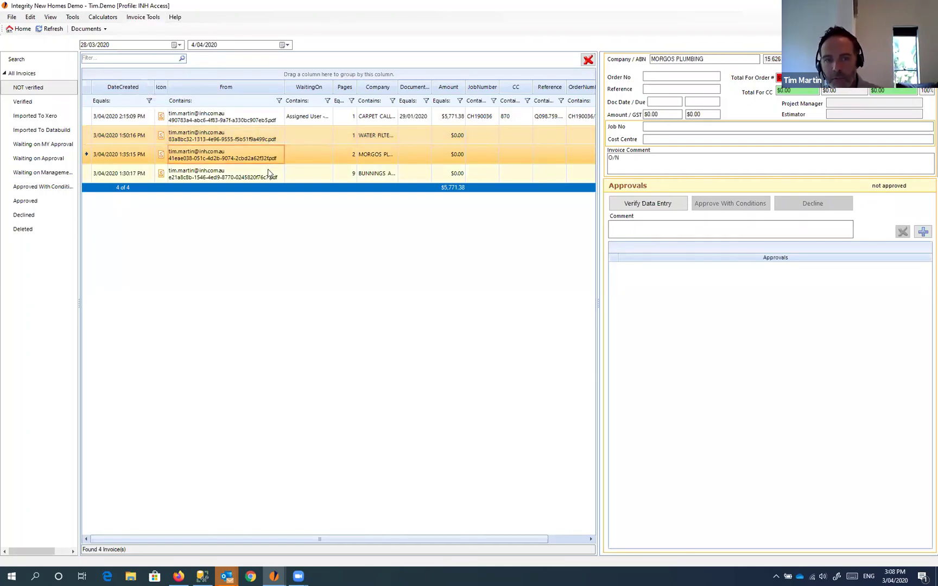
click(269, 172)
click(143, 17)
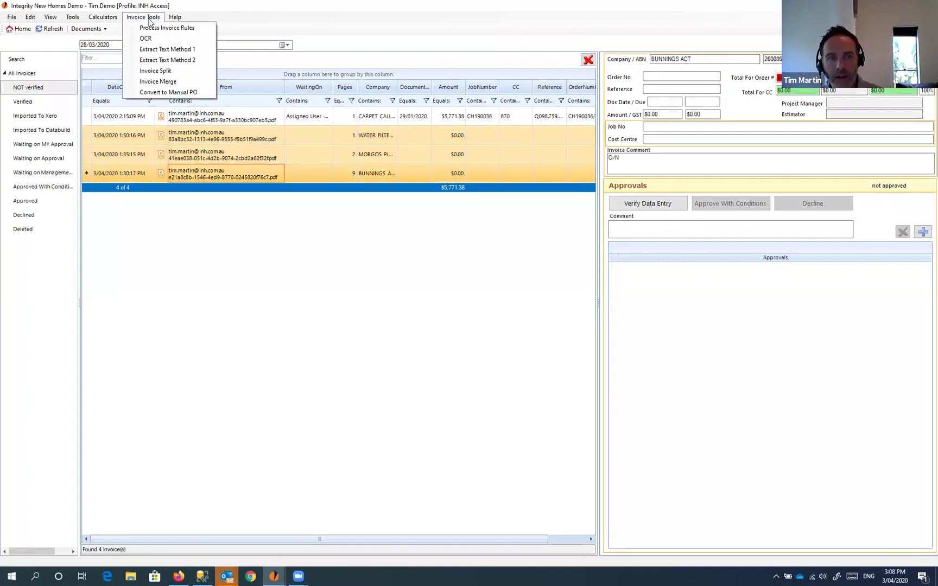
click(192, 29)
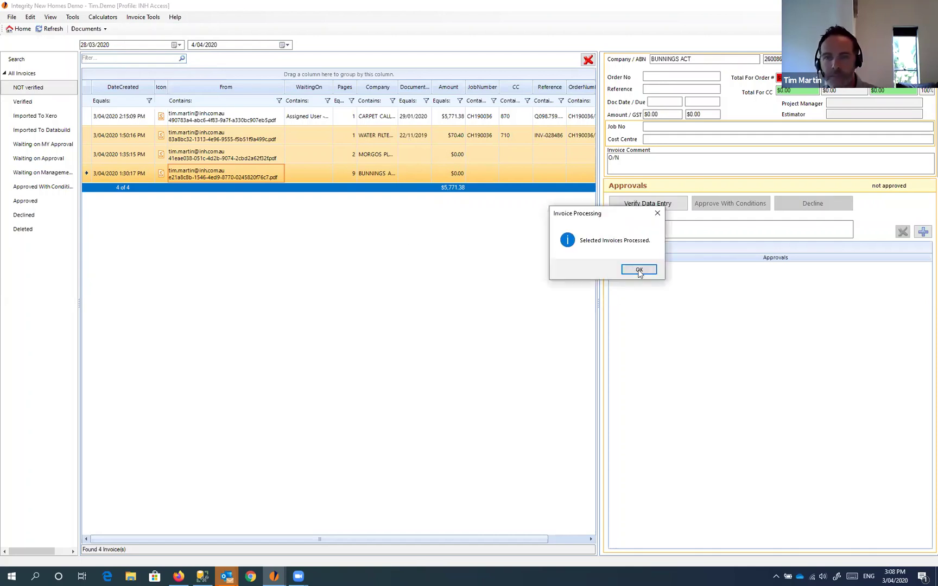
key(Return)
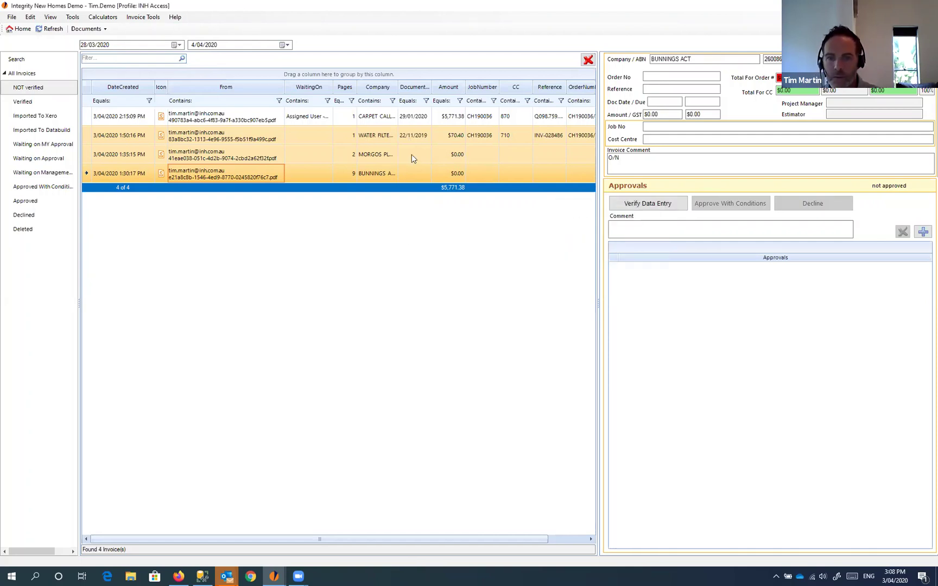
Step: Open the MORGOS PLUMBING invoice and map the Reference rule to the "Invoice Number" label as hook and INV-0589 as value
click(411, 154)
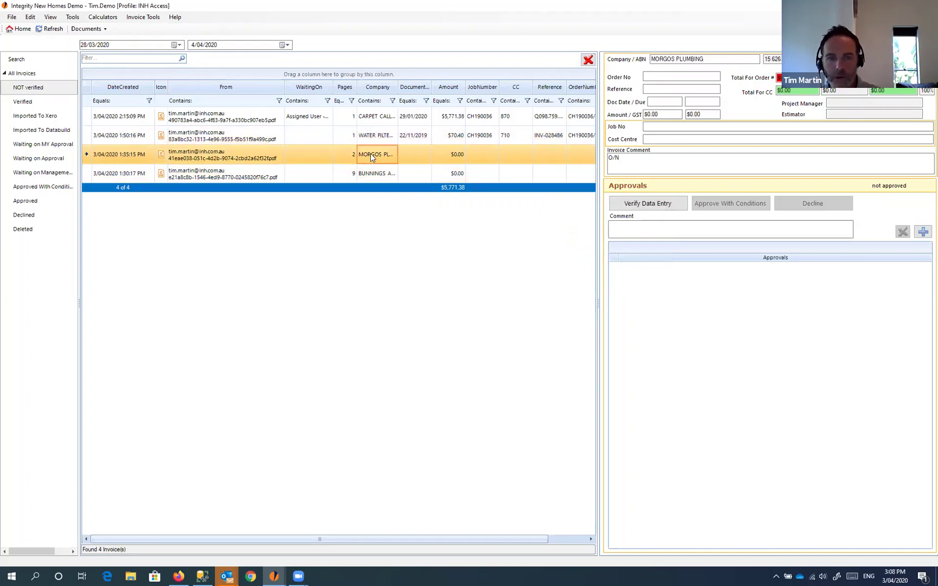
click(715, 61)
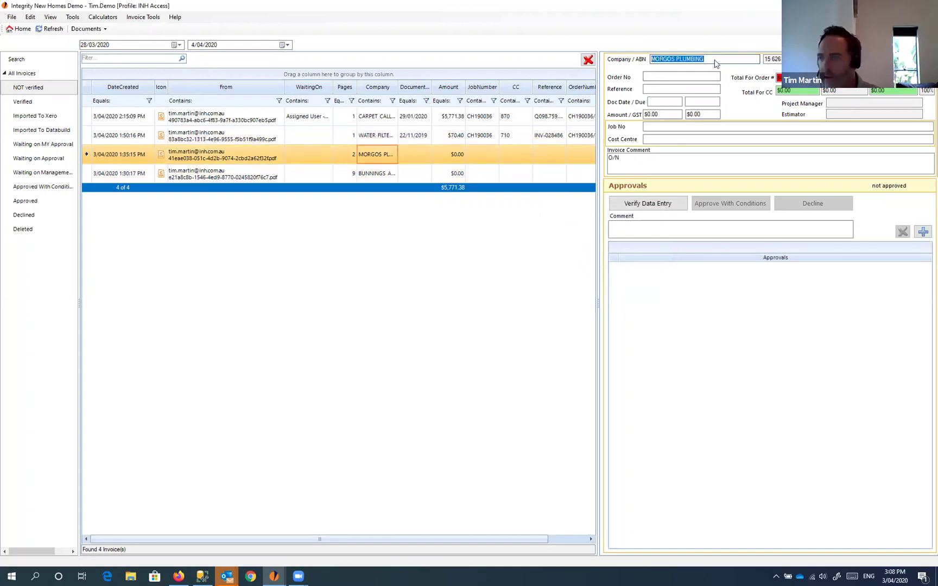
drag(937, 5, 599, 2)
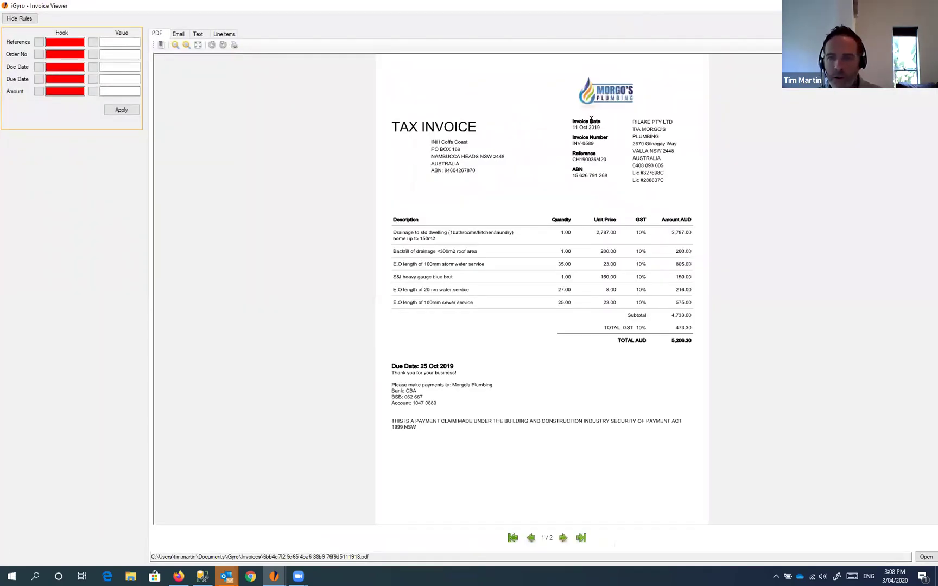
drag(573, 137, 608, 138)
click(39, 43)
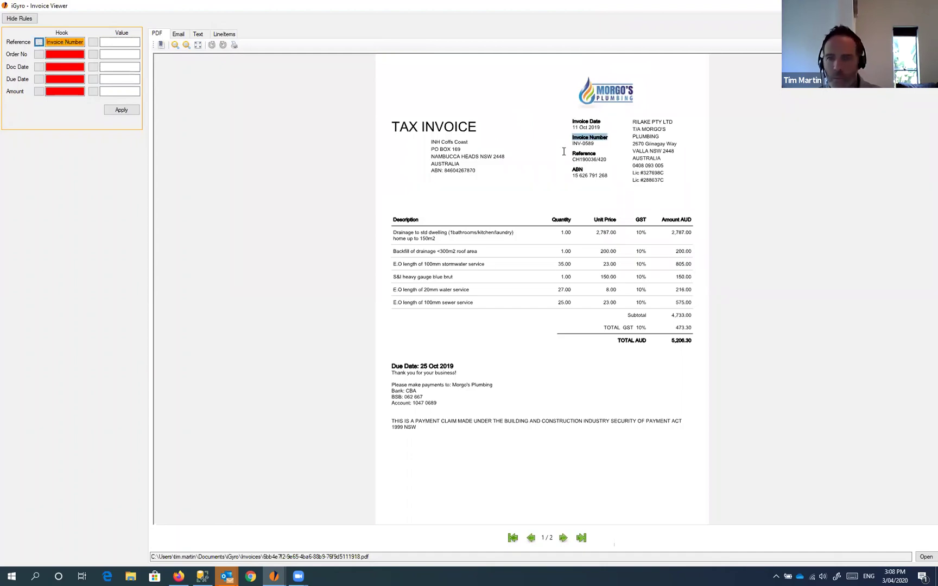
drag(571, 144, 595, 144)
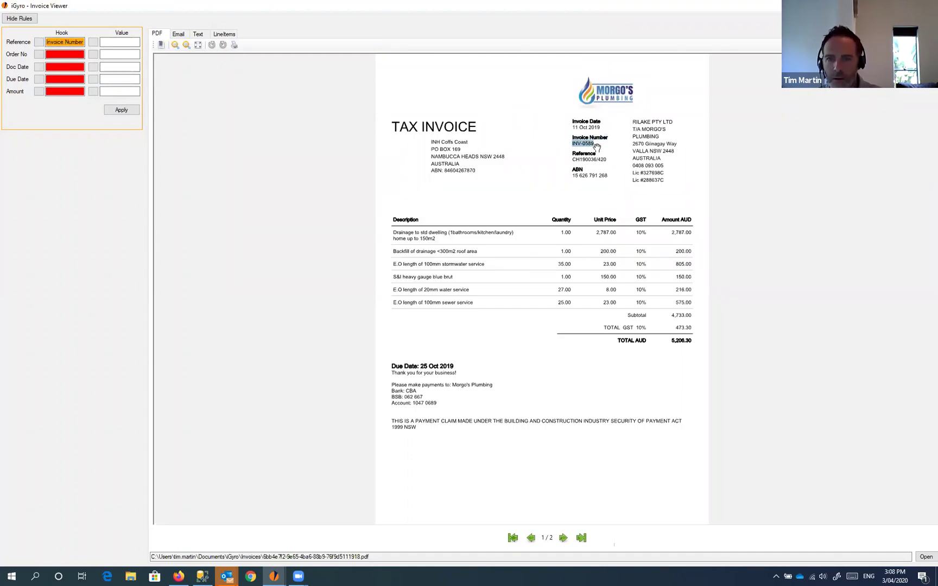
click(94, 41)
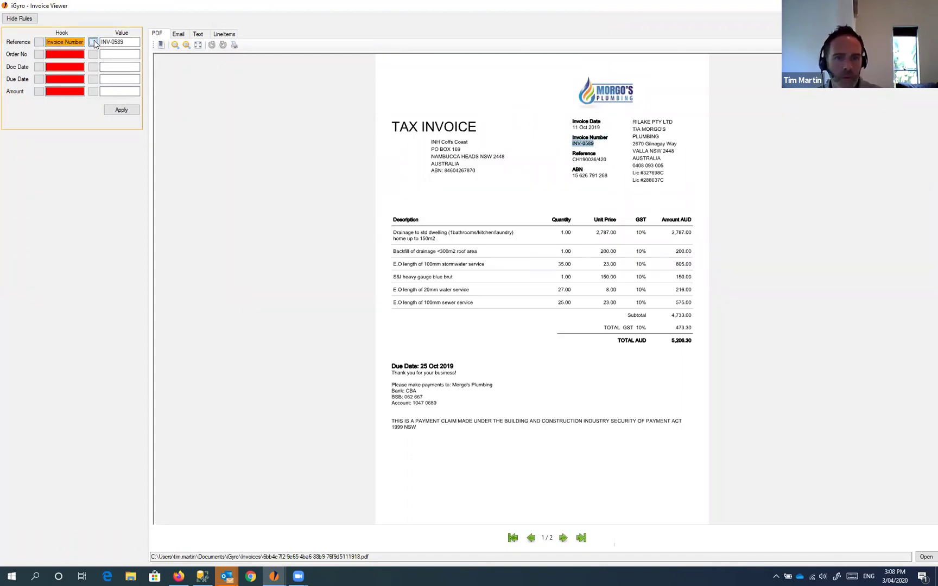
Step: Map the Order No rule to the "Reference" label as hook and the order number beneath it as value
double_click(579, 154)
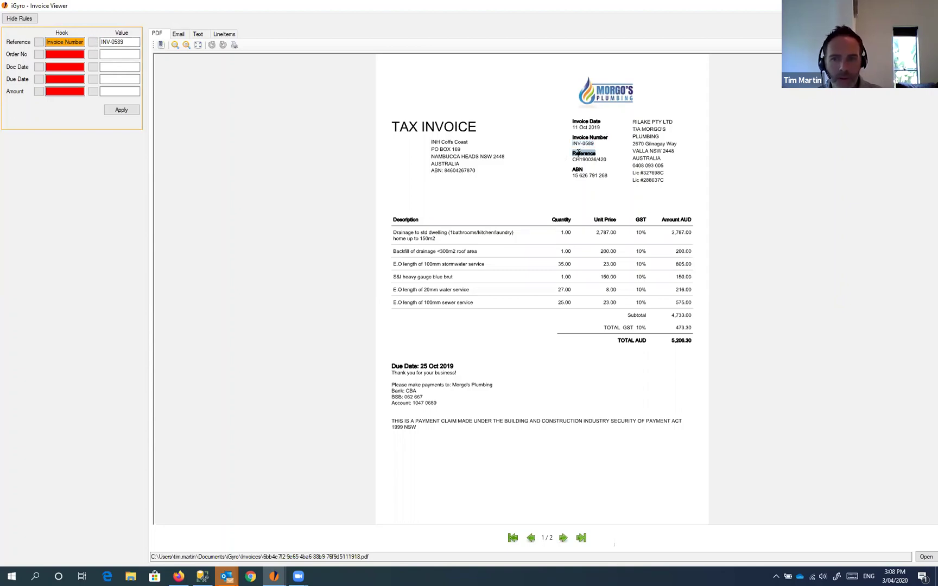
click(38, 55)
double_click(587, 159)
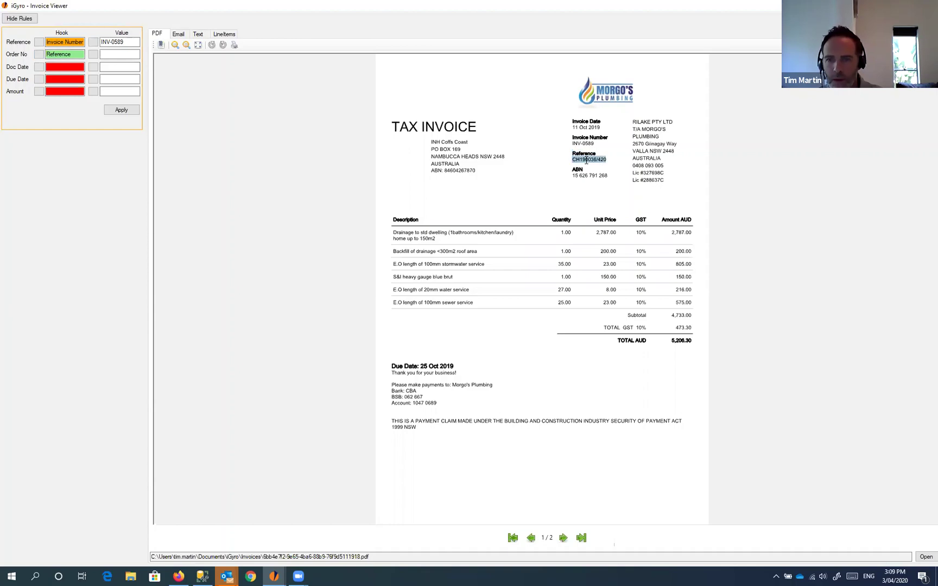
click(93, 54)
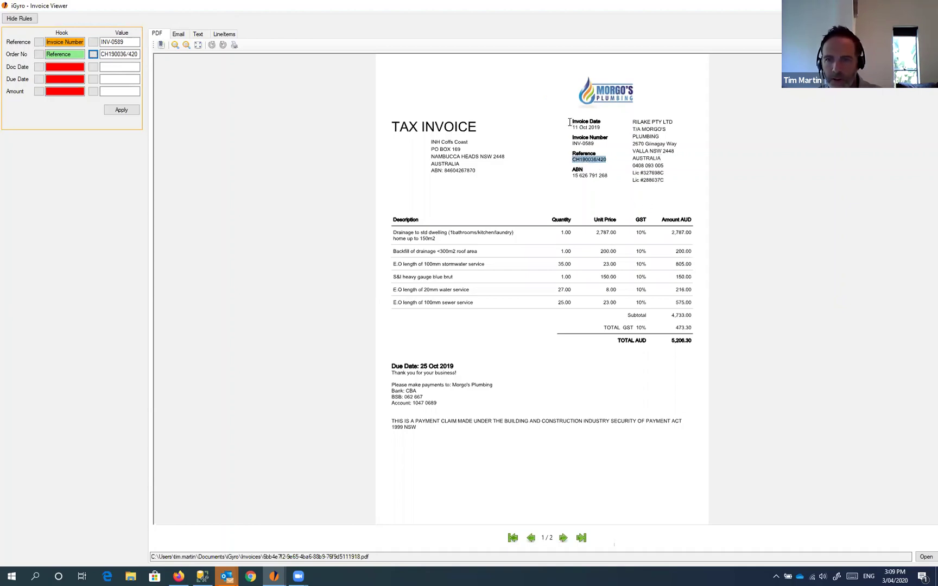
Step: Map the Doc Date rule to the "Invoice Date" label as hook and 11 Oct 2019 as value
drag(570, 122, 603, 123)
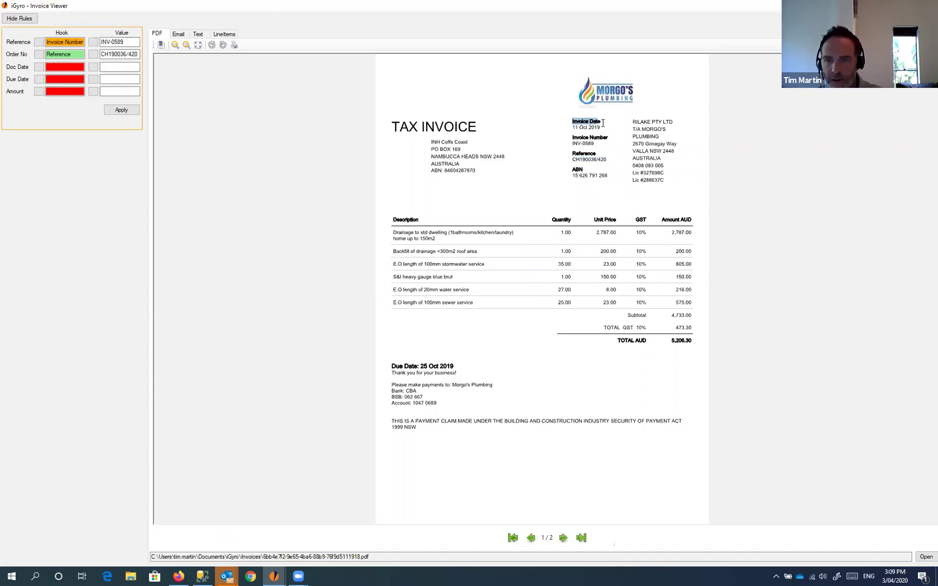
click(39, 67)
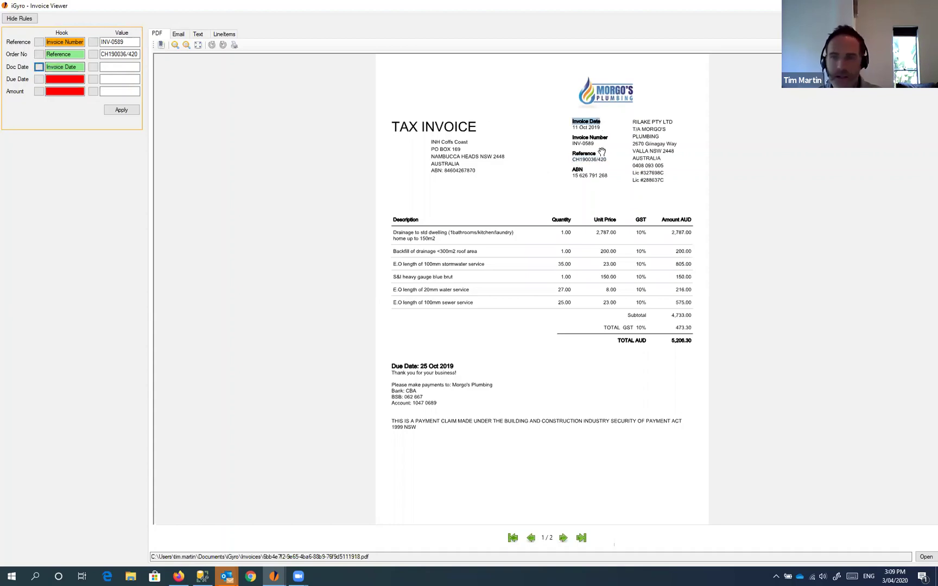
drag(573, 129, 607, 128)
click(572, 128)
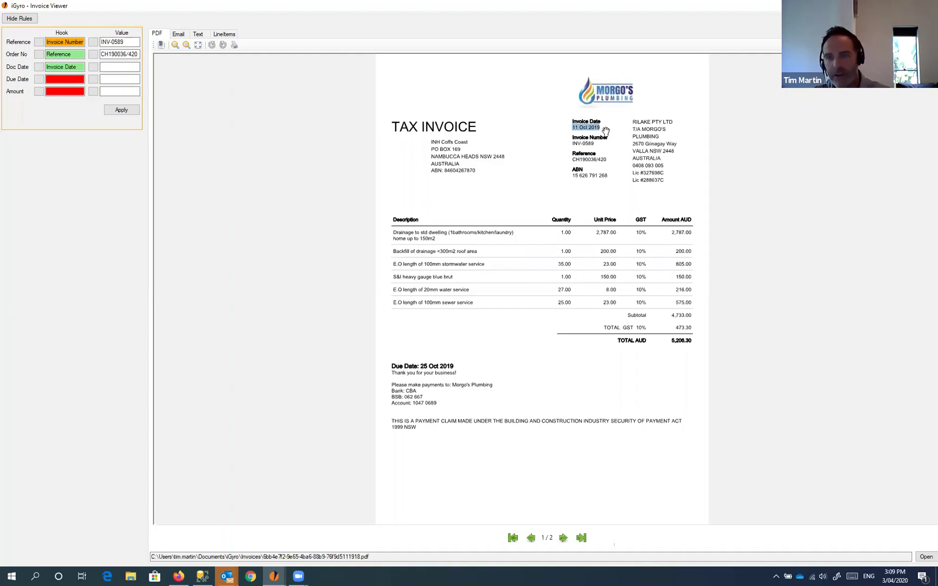
click(573, 129)
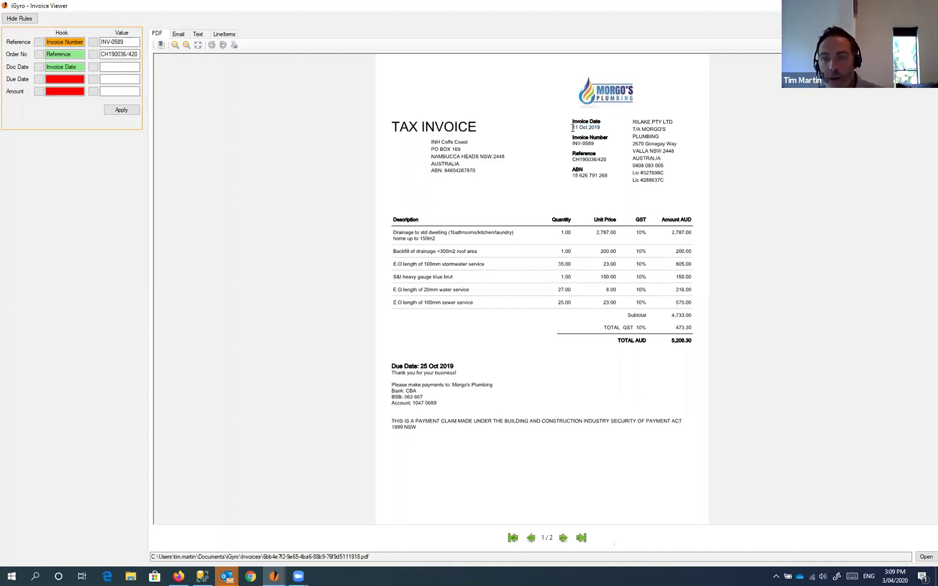
drag(573, 129, 602, 130)
click(584, 127)
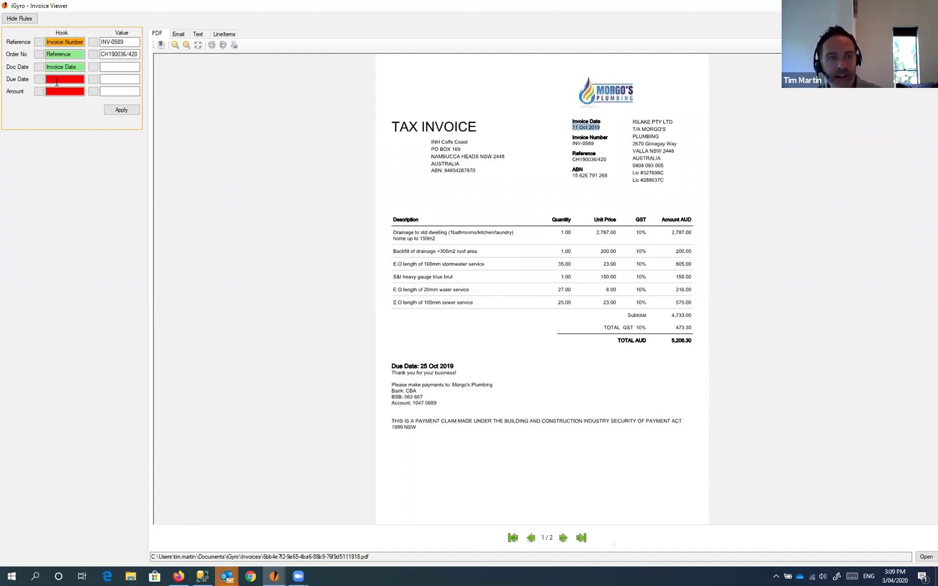
click(94, 69)
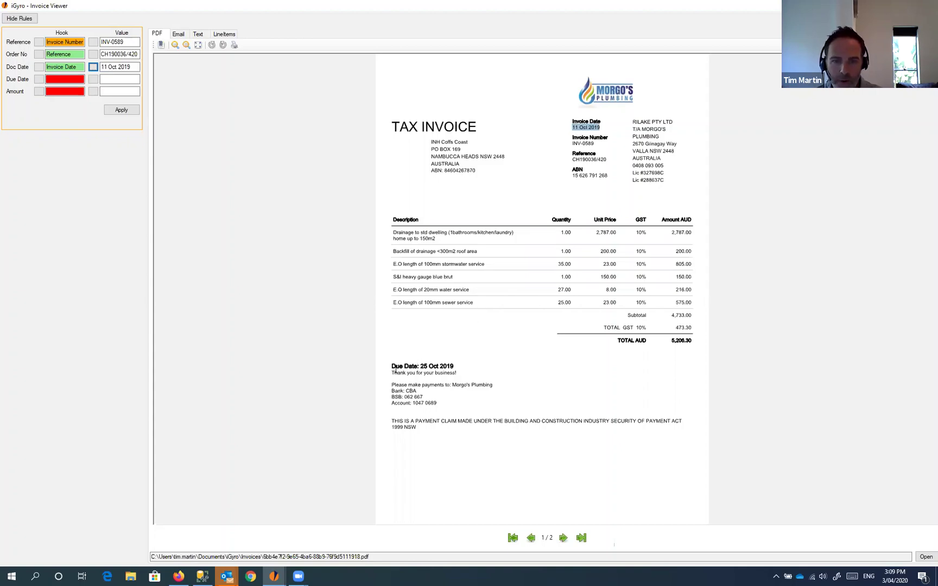
Step: Map the Due Date rule to the "Due Date:" label as hook and 25 Oct 2019 as value
drag(391, 367, 419, 368)
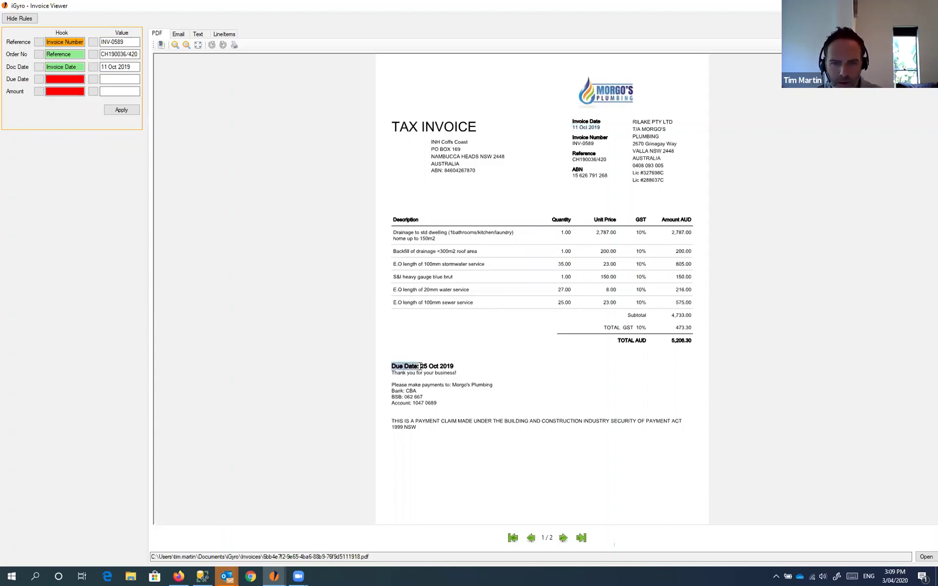
click(38, 79)
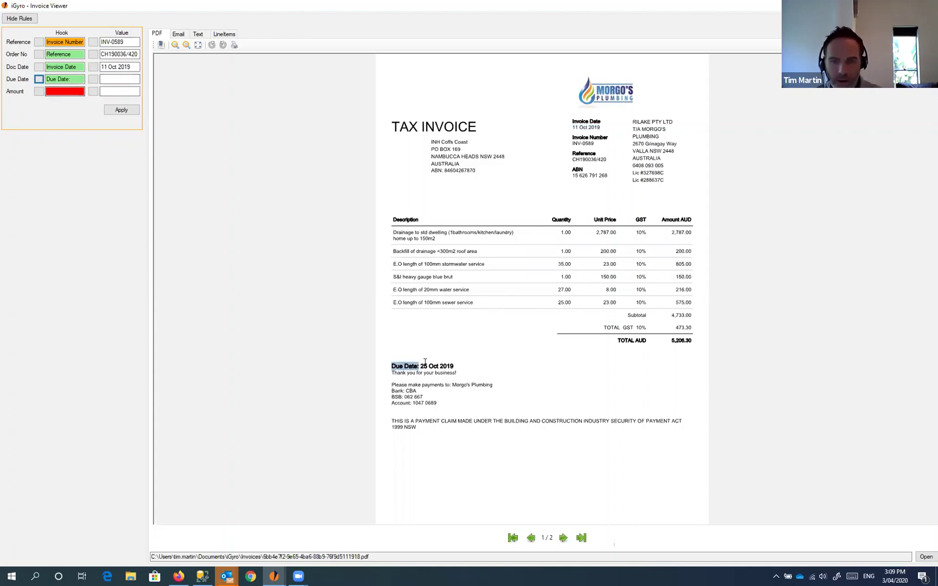
drag(422, 366, 454, 367)
click(93, 79)
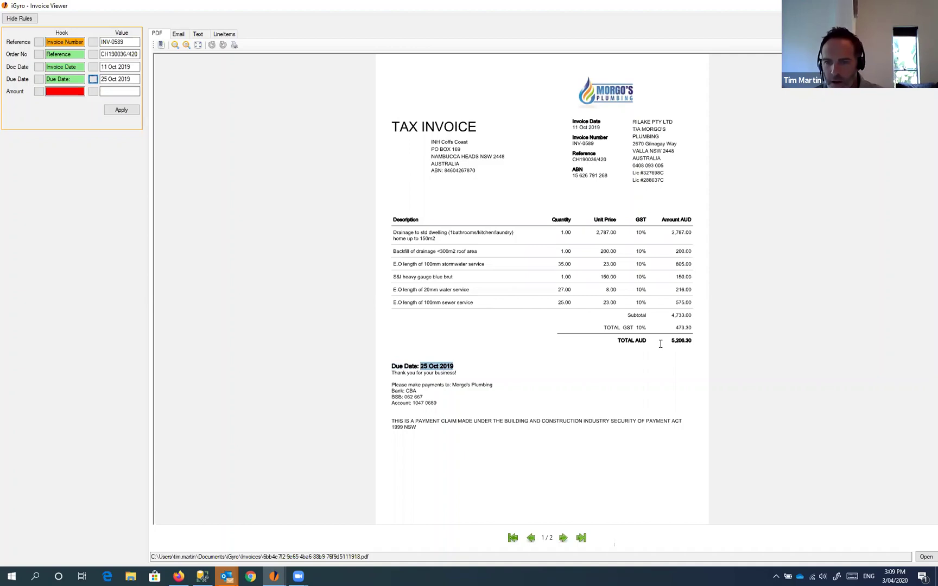
Step: Capture the "TOTAL AUD" label as the Amount rule's hook and compare it with the wording in the invoice's extracted text
drag(617, 341, 651, 342)
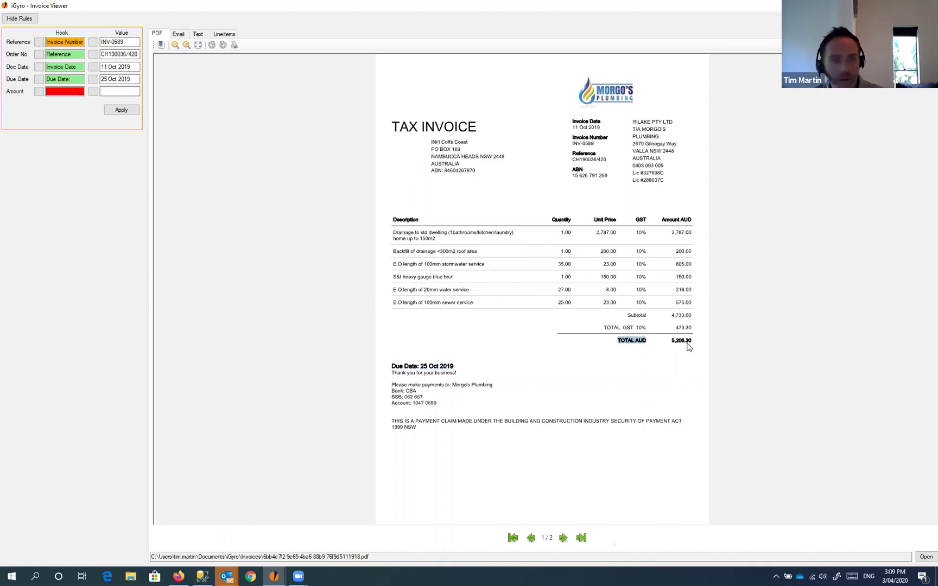
click(38, 91)
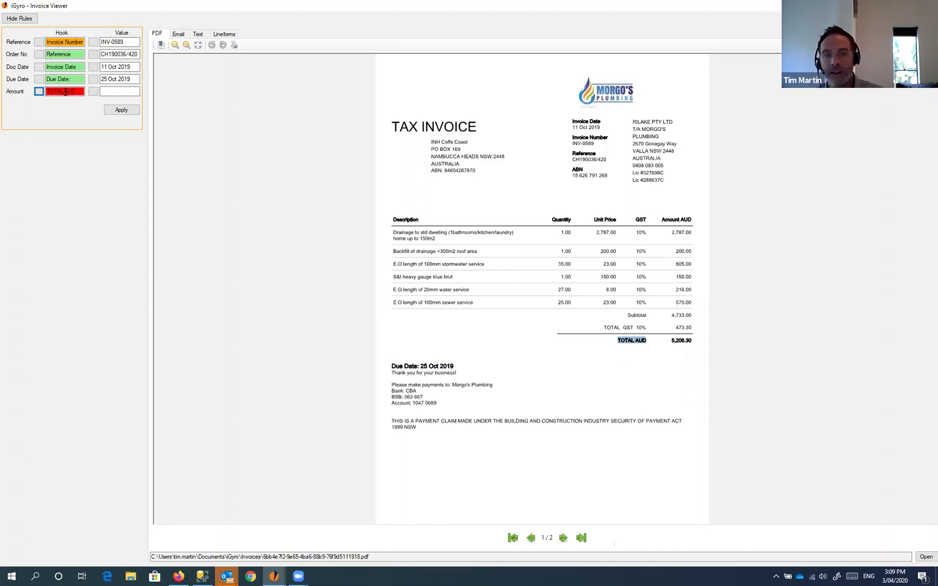
click(198, 34)
drag(153, 46, 314, 236)
click(342, 239)
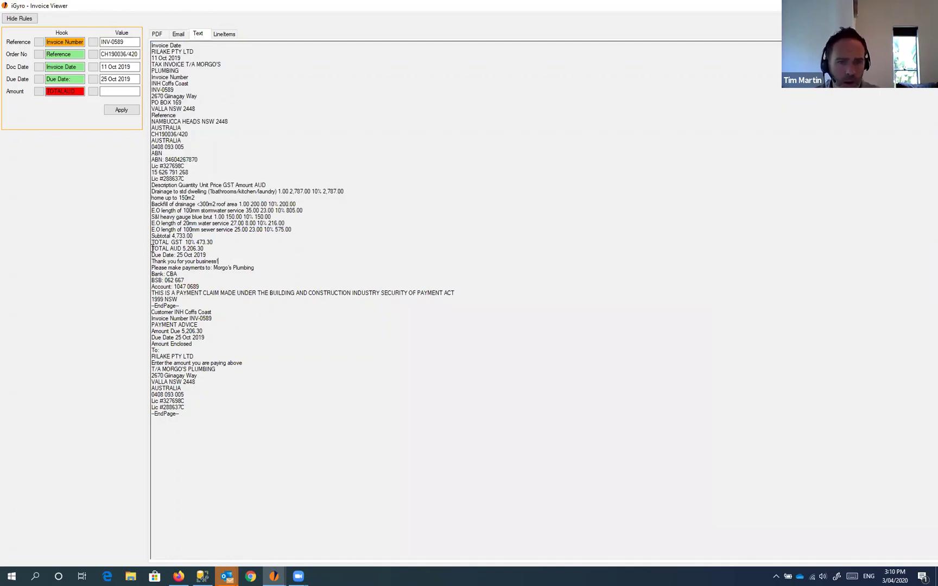
drag(153, 249, 182, 244)
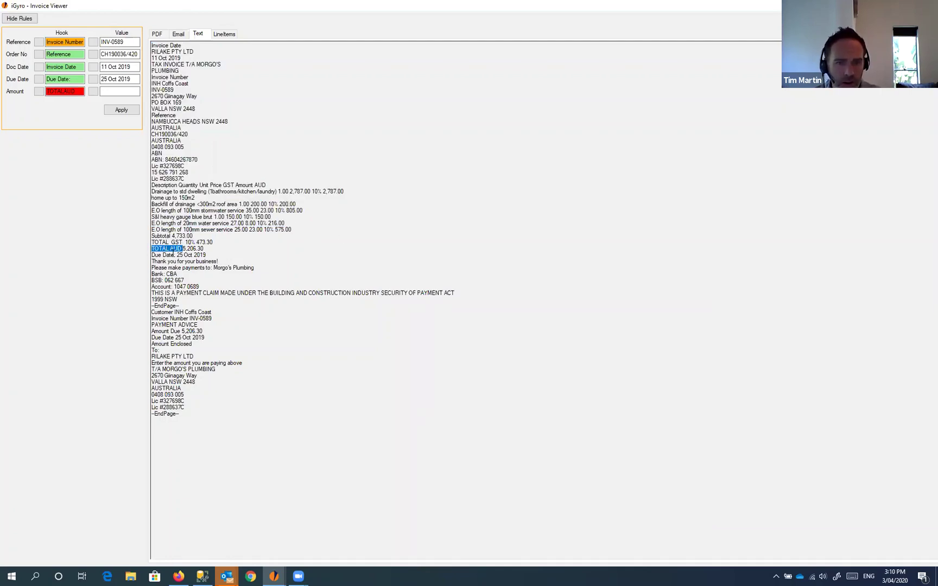
click(158, 33)
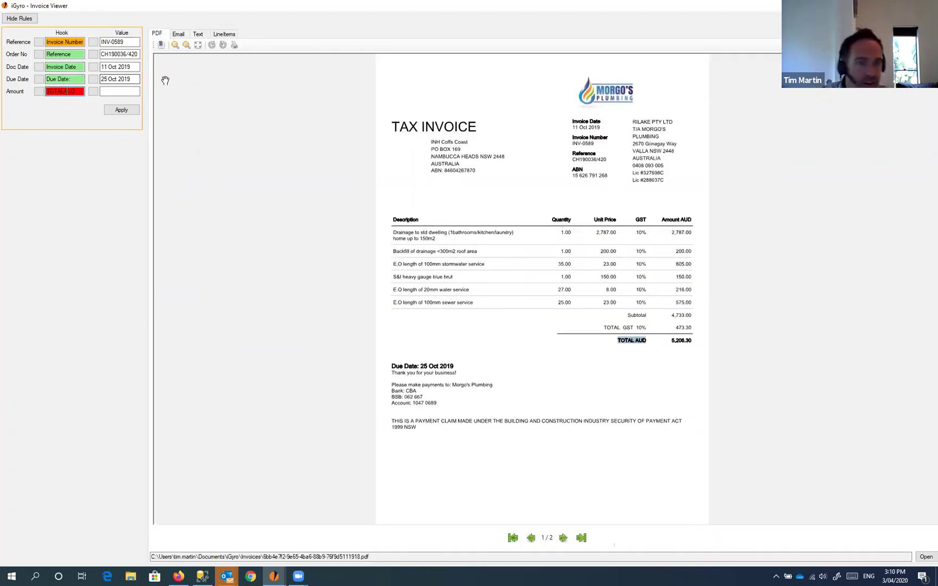
Step: Correct the spacing in the Amount rule's hook so that it reads "TOTAL AUD"
key(shift+Right)
key(shift+Right)
key(shift+Right)
key(shift+Right)
key(shift+Right)
key(shift+Right)
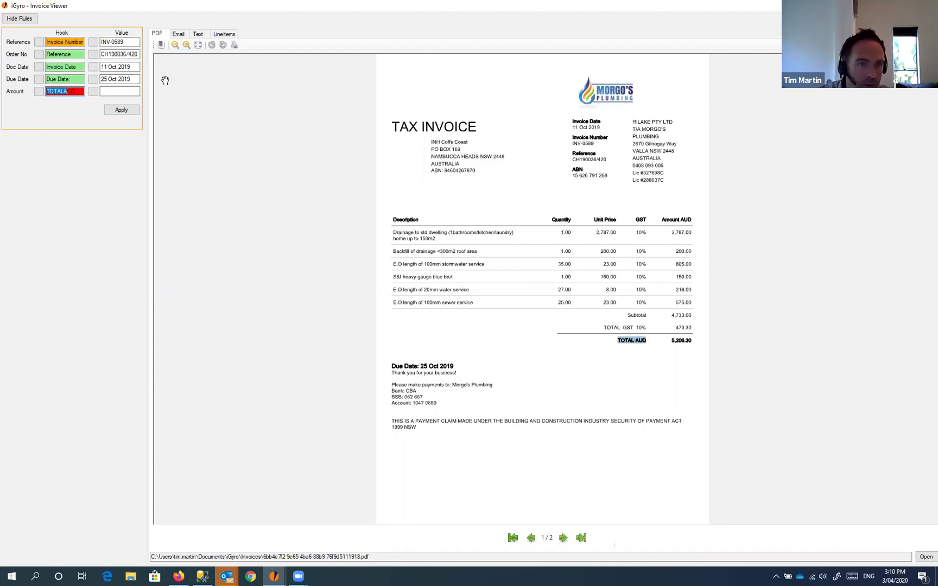
key(Left)
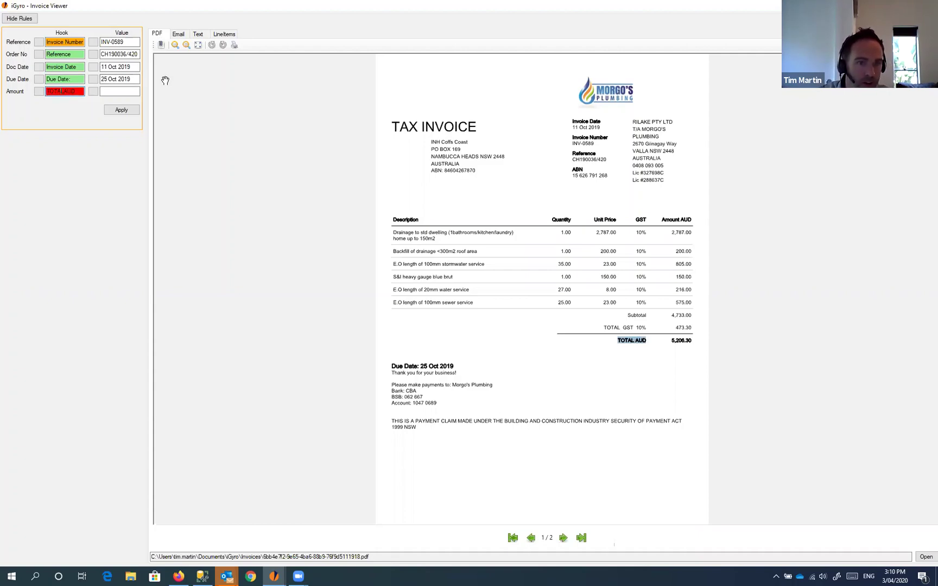
Step: Map the Amount rule's value to the invoice total of 5,206.30
click(120, 92)
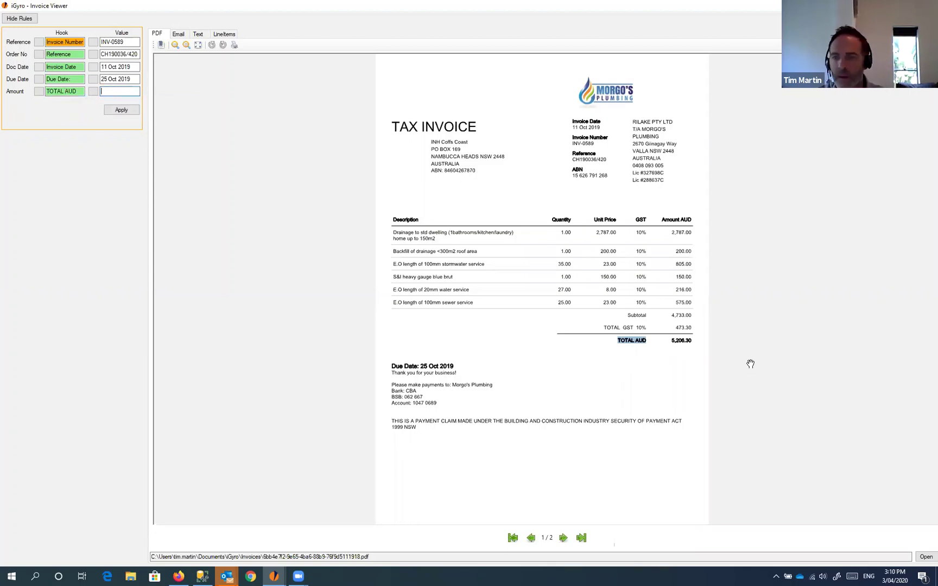
double_click(679, 342)
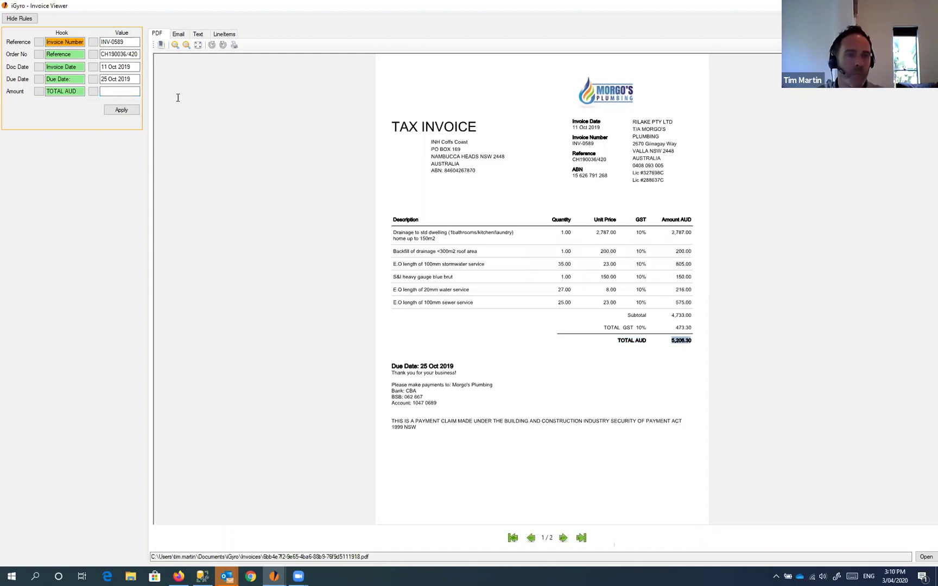
click(93, 92)
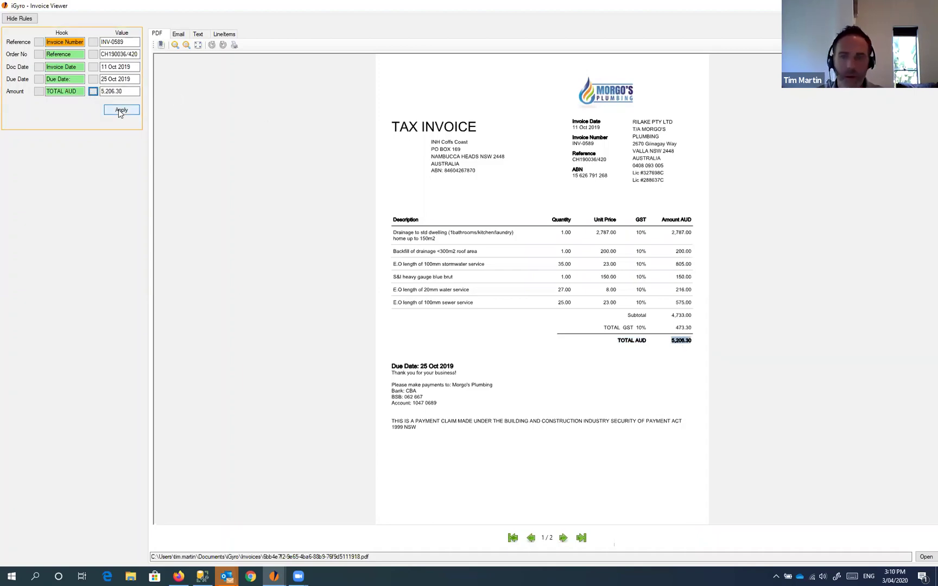
Step: Apply the completed extraction rules and process the MORGOS PLUMBING invoice from the invoice list
click(121, 111)
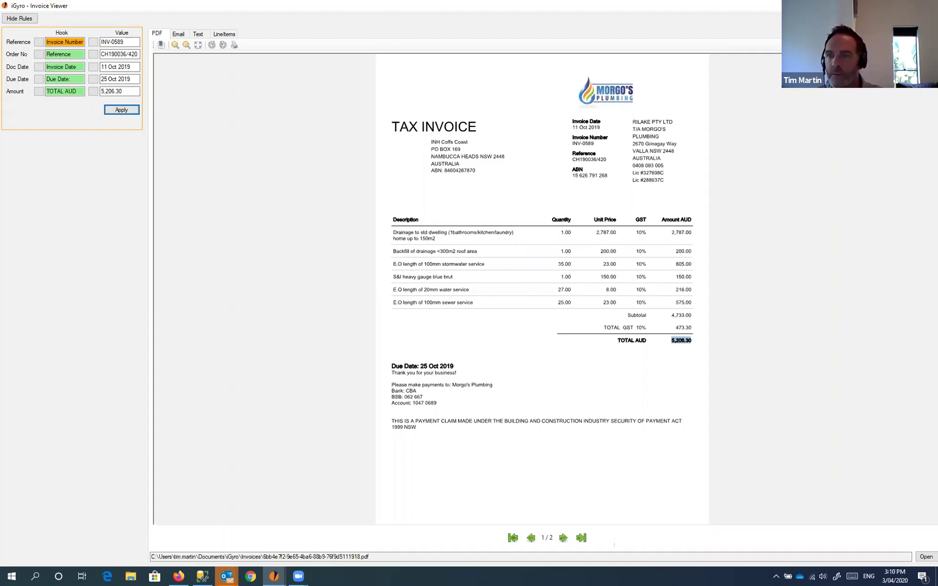
click(926, 5)
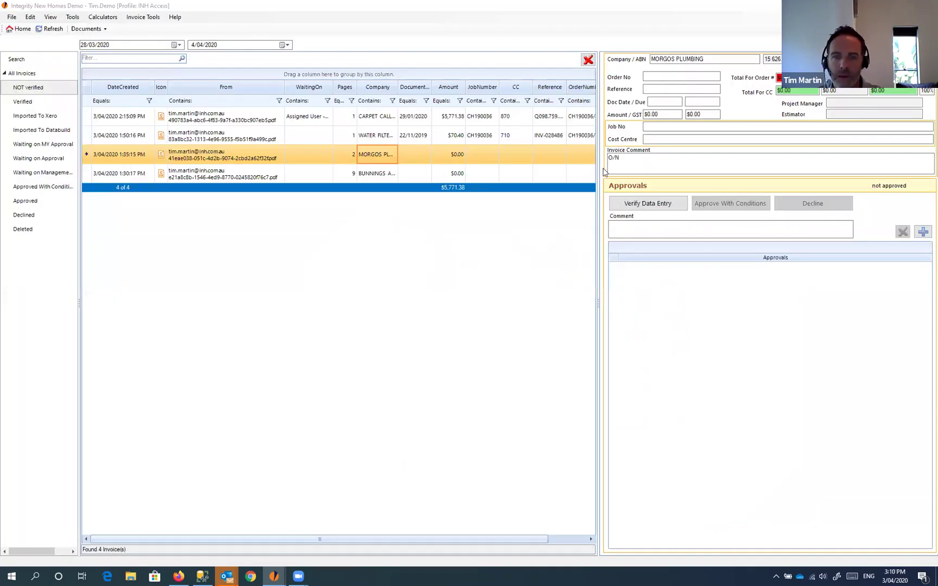
click(143, 17)
click(441, 112)
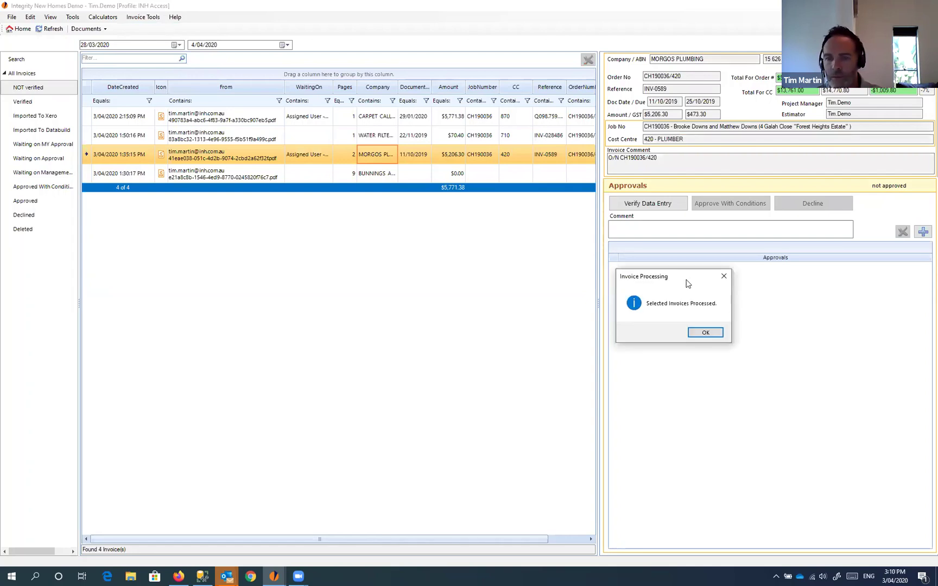
click(705, 334)
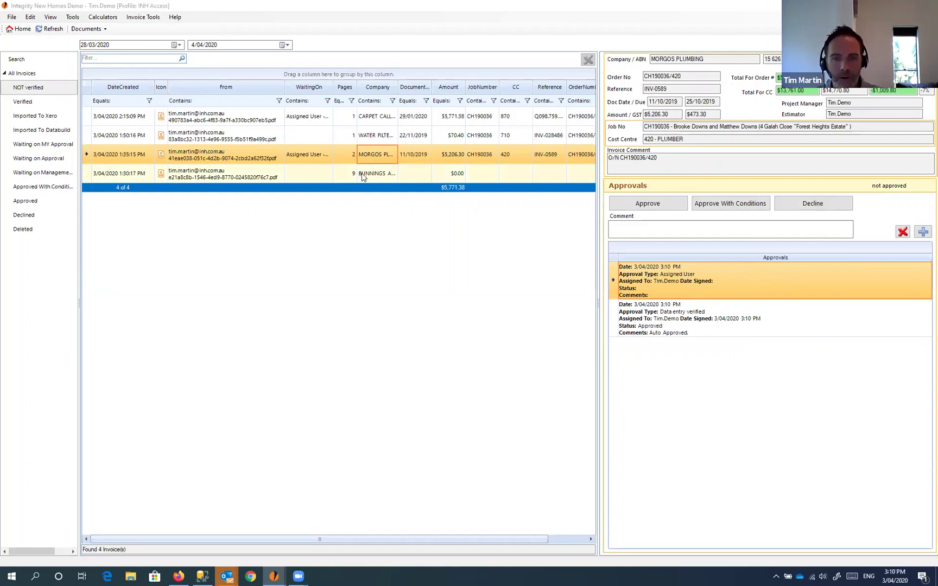
Step: Open the BUNNINGS ACT invoice and look through the first three pages of its document, returning to page 1
click(364, 175)
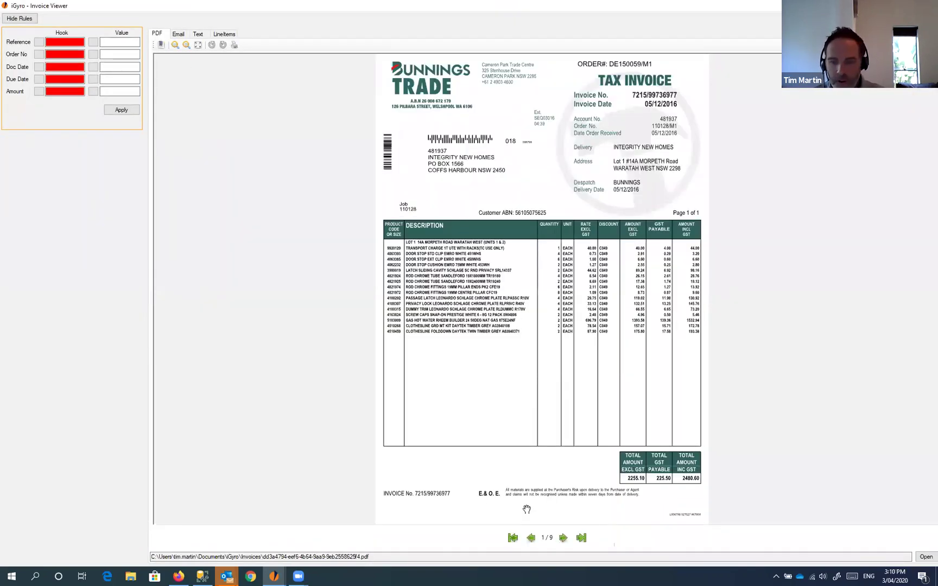
click(563, 538)
click(563, 538)
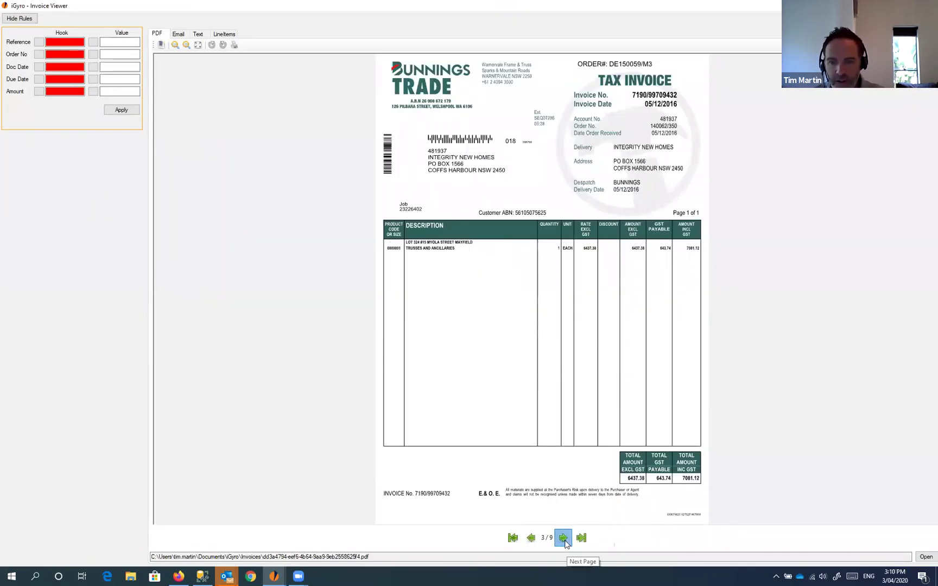
click(531, 538)
click(531, 539)
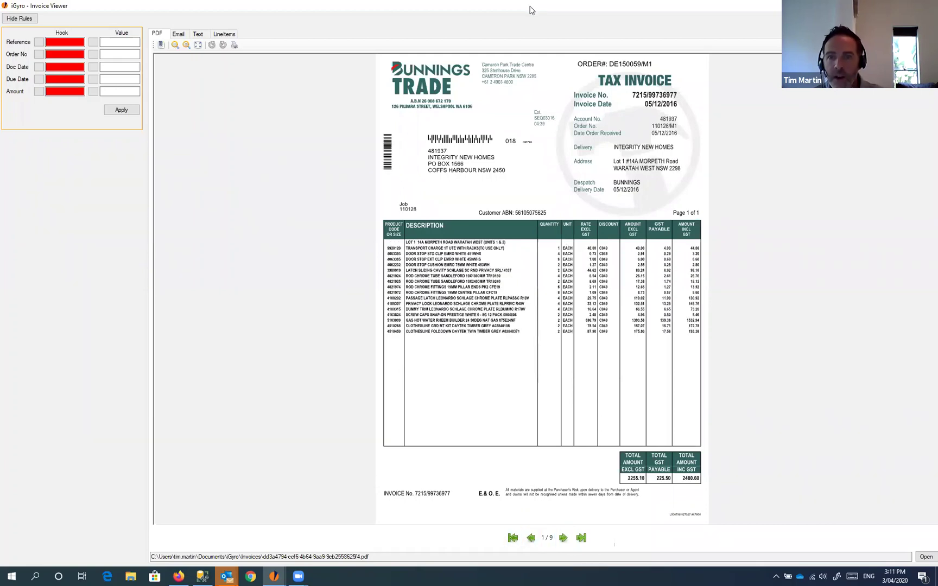
Step: Look through the BUNNINGS ACT document up to page 4, checking each page's invoice number, return to the first page and close the viewer
key(alt+F4)
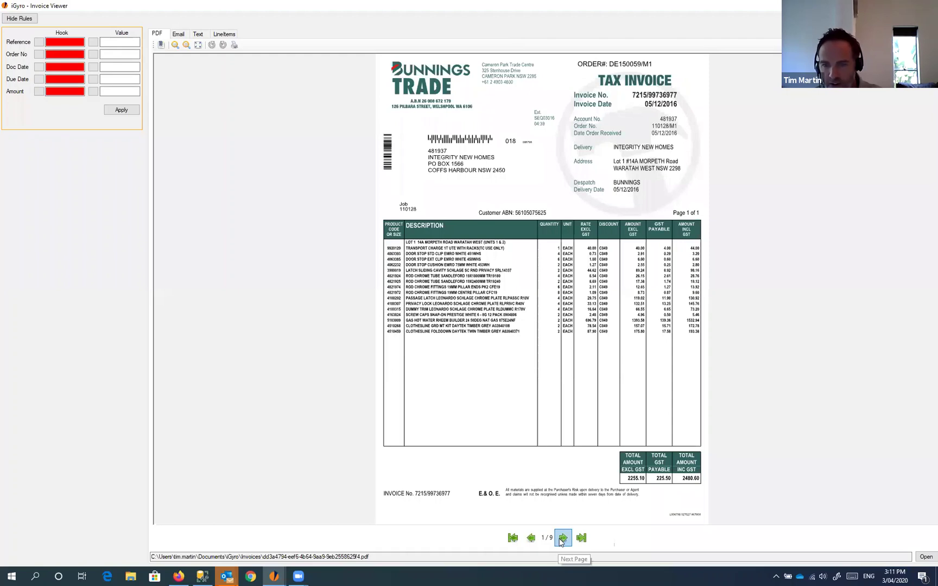
click(562, 539)
click(562, 539)
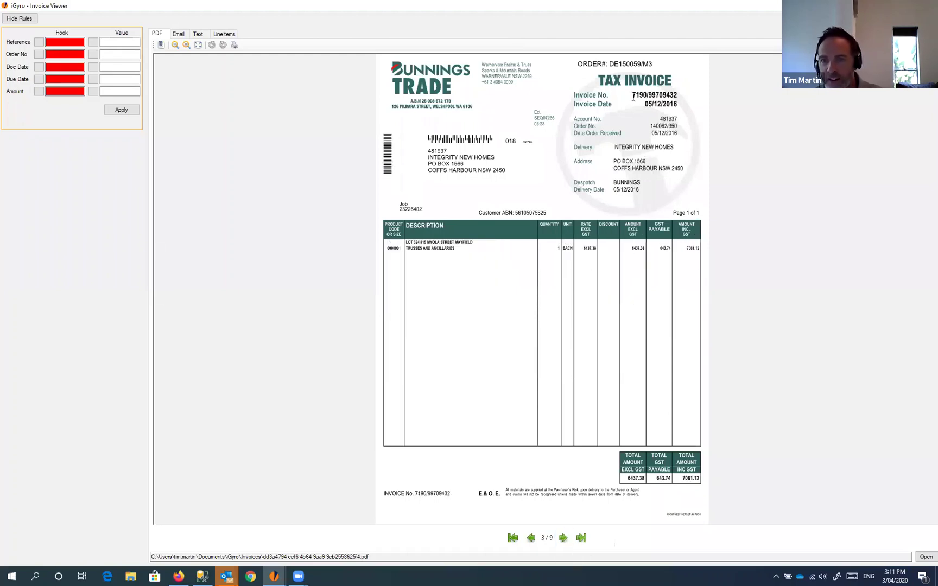
drag(632, 95, 680, 96)
click(563, 538)
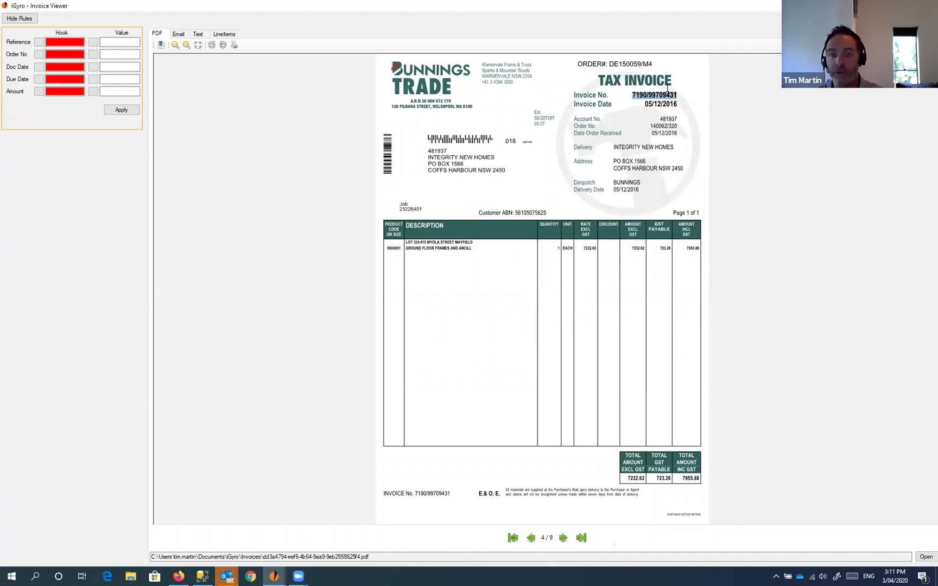
click(562, 538)
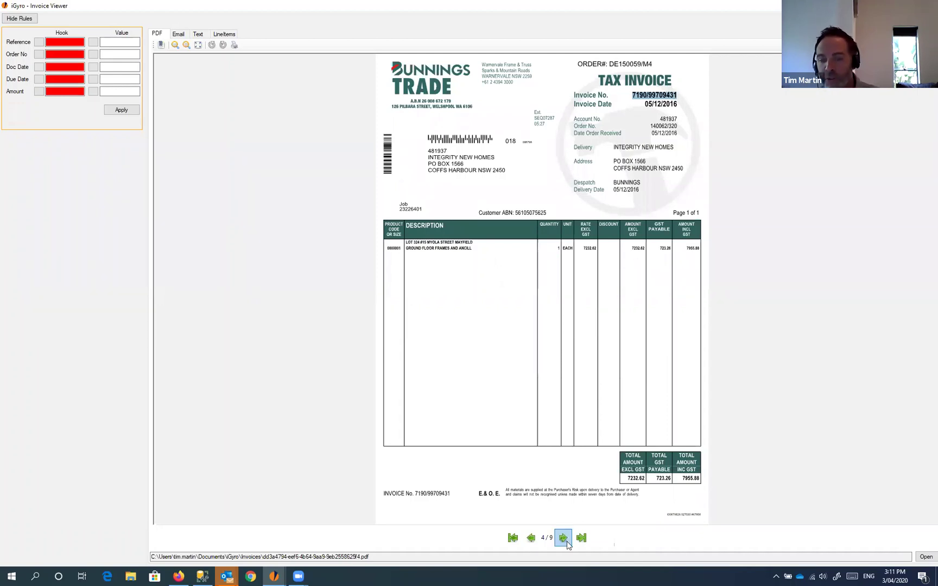
click(513, 538)
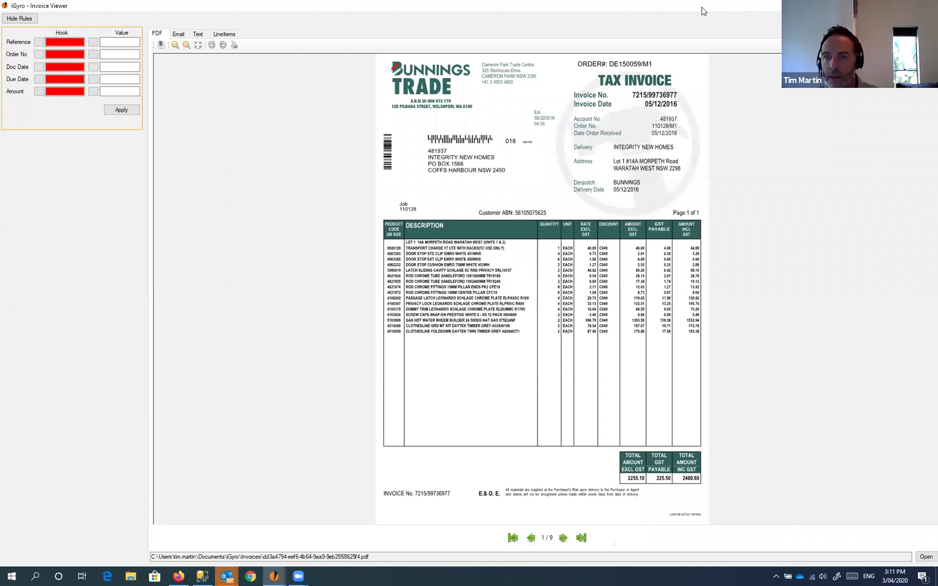
drag(704, 11, 696, 93)
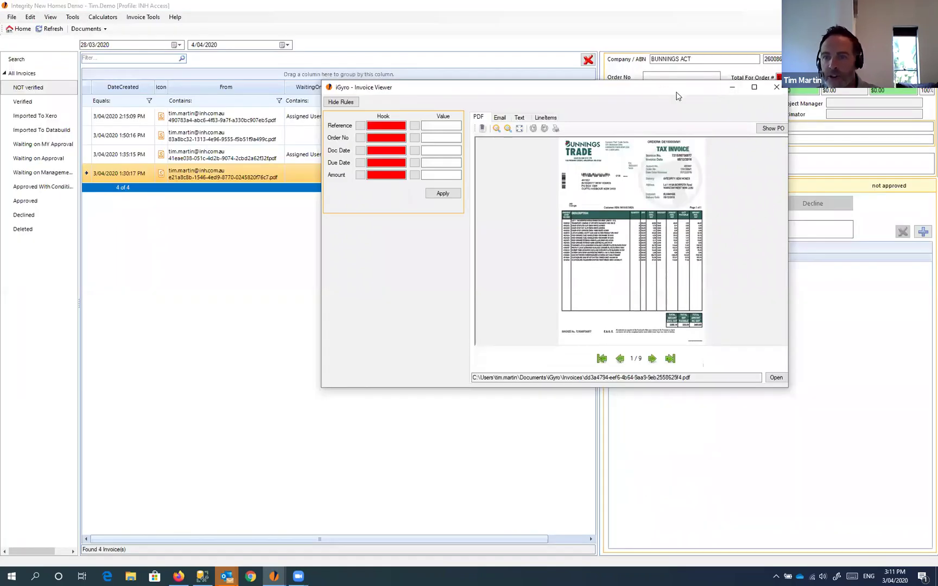
click(776, 87)
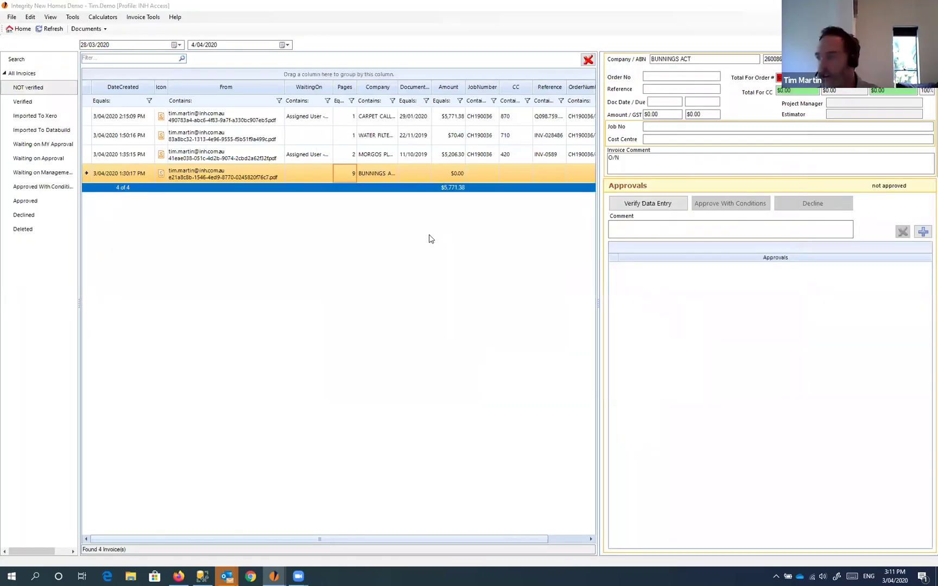
Step: Start an Invoice Split on the BUNNINGS ACT invoice in Single Pages mode, covering pages 1,2,3,4,5,6,7,8,9
click(220, 172)
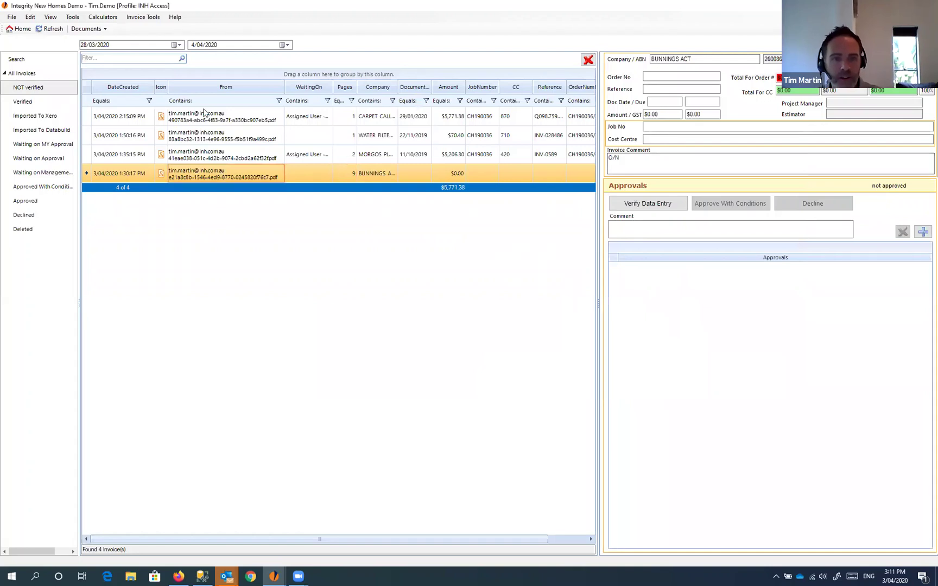
click(150, 18)
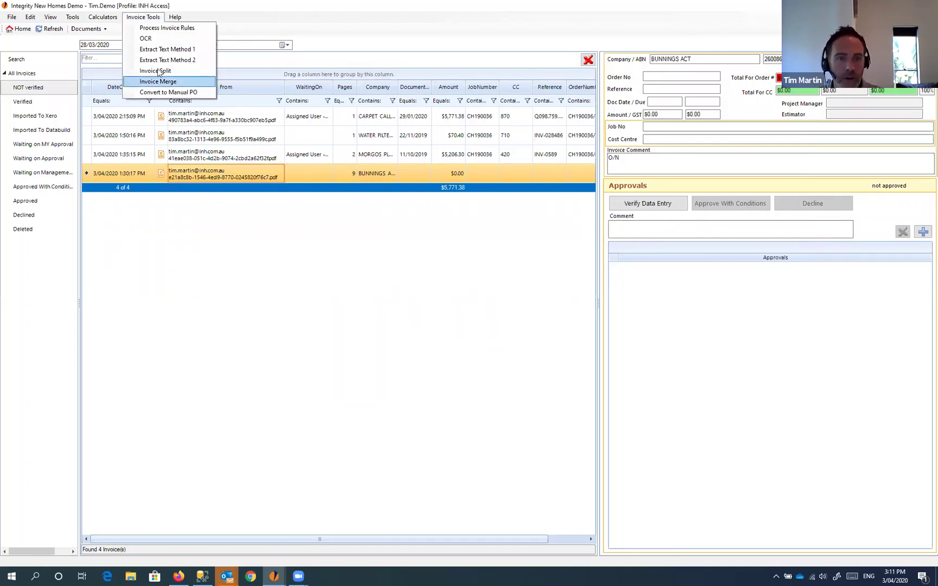
click(174, 73)
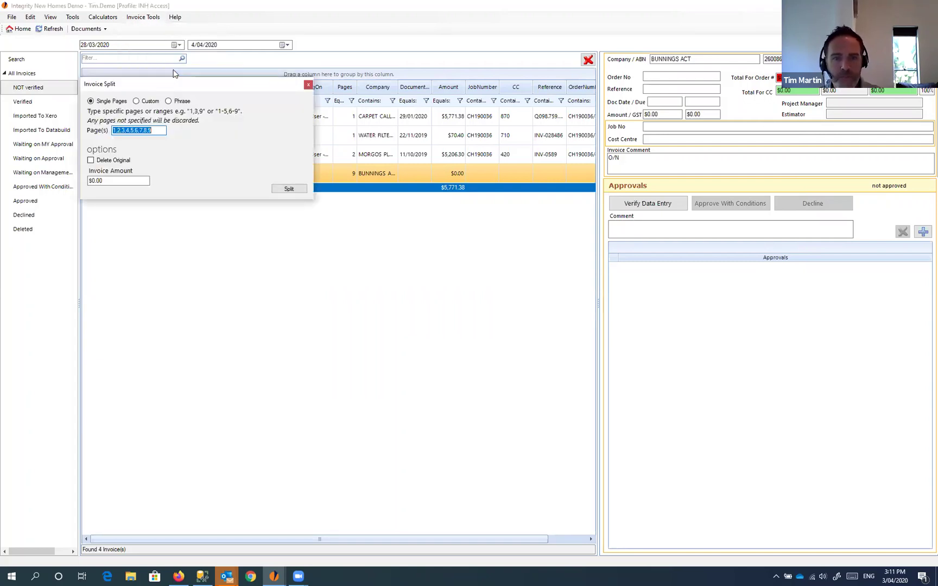
drag(172, 87, 345, 204)
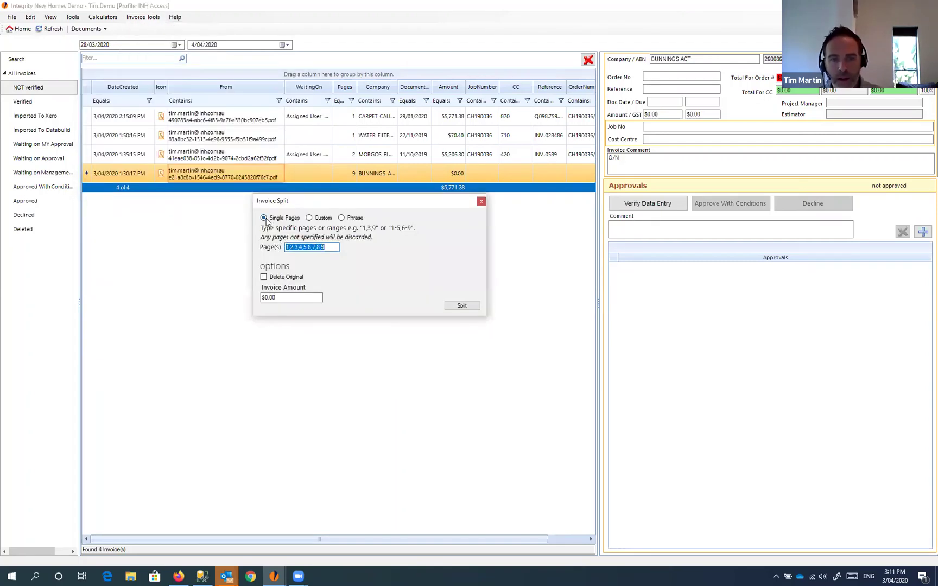
click(265, 218)
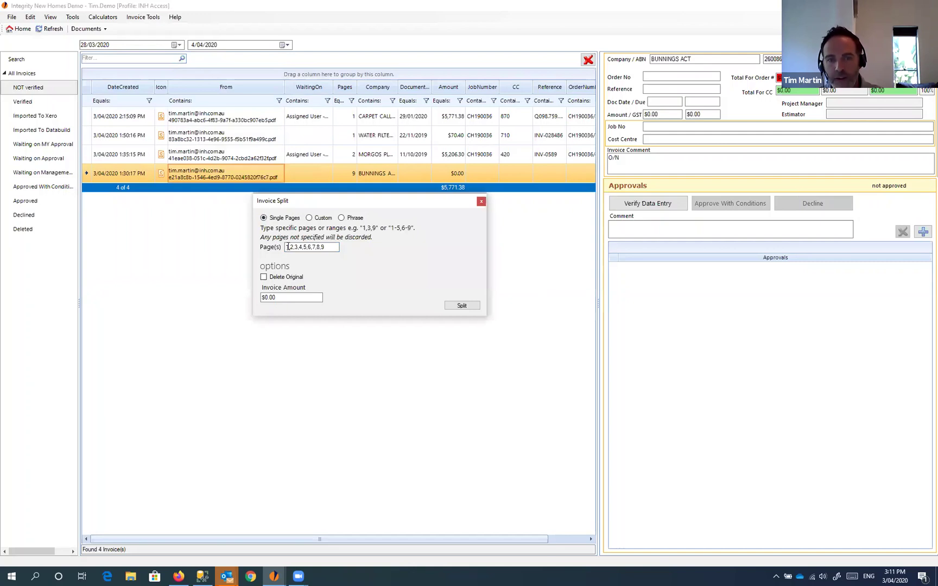
drag(286, 248, 332, 247)
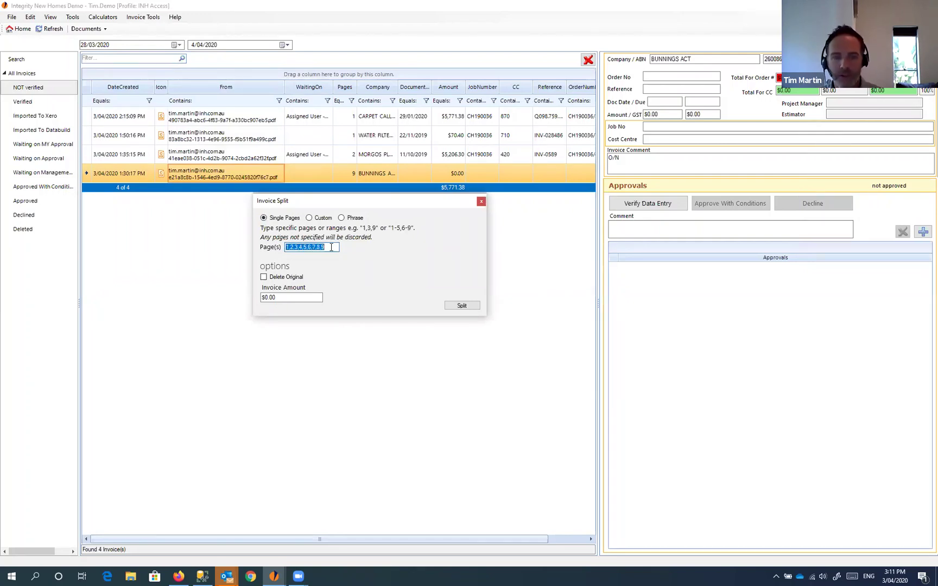
Step: Try custom page ranges "1-2,3-9" for the invoice split, and switch back to Single Pages mode
click(310, 219)
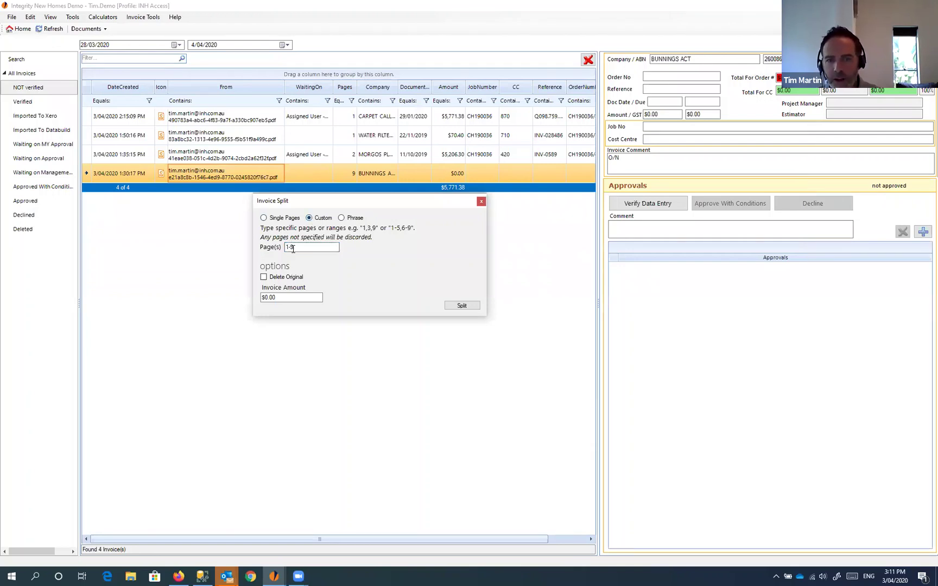
drag(298, 249, 285, 251)
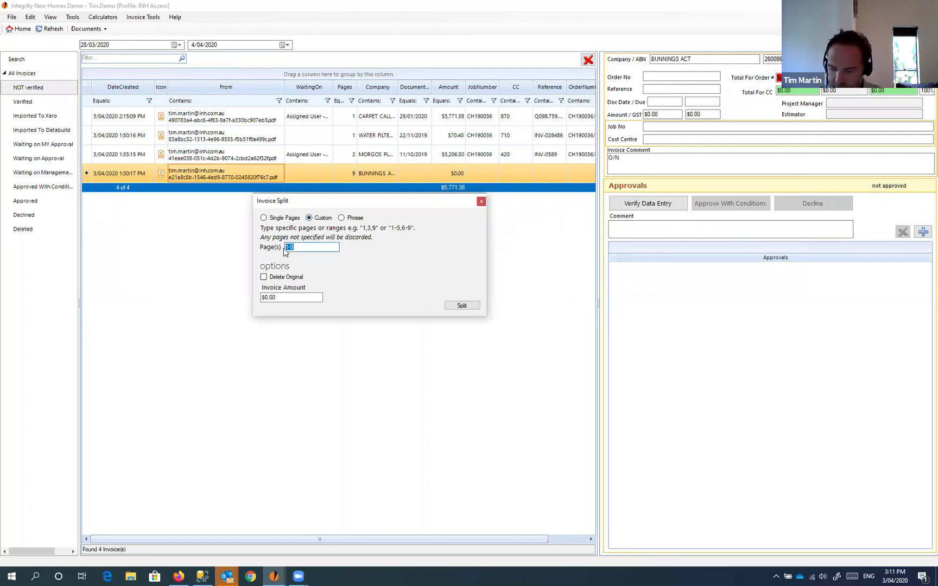
key(BackSpace)
text(1)
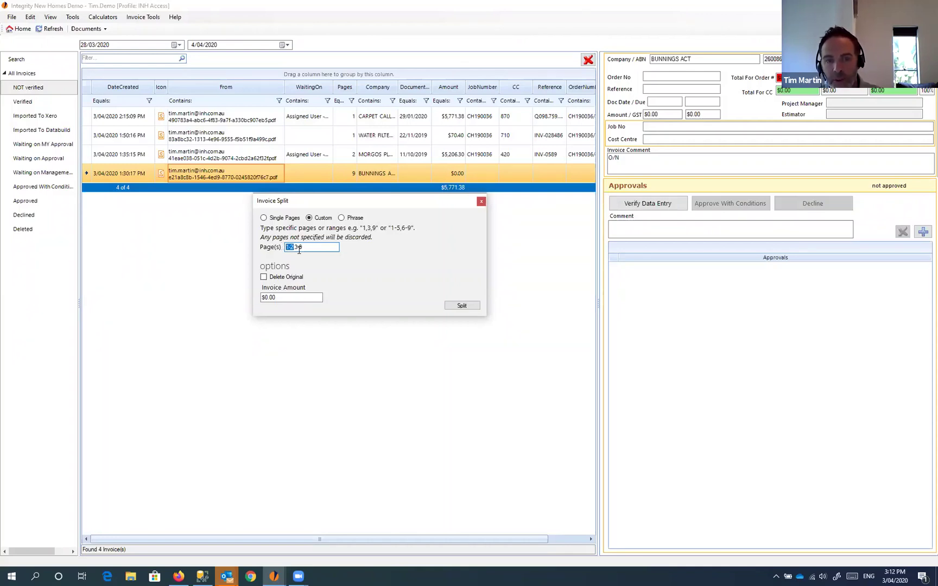
drag(296, 248, 313, 247)
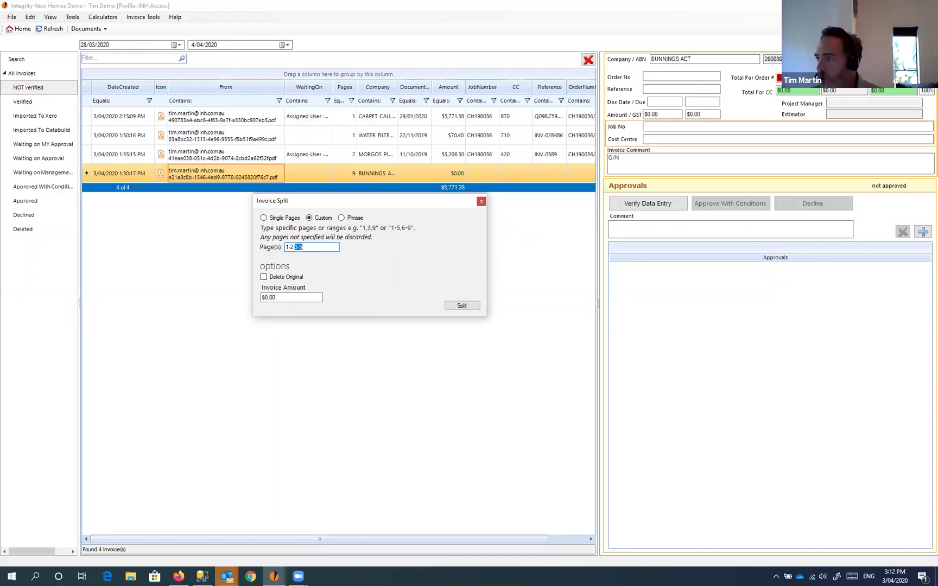
click(264, 217)
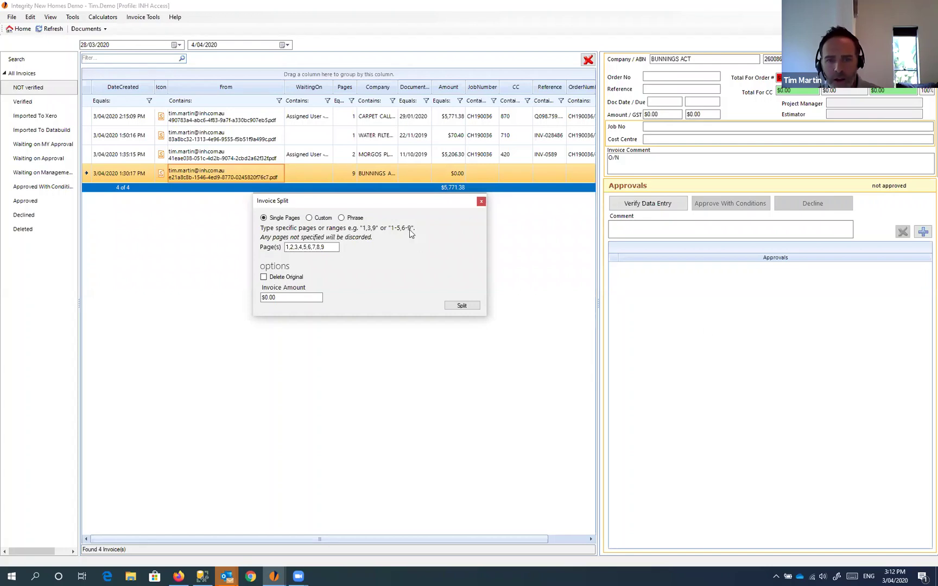
click(460, 304)
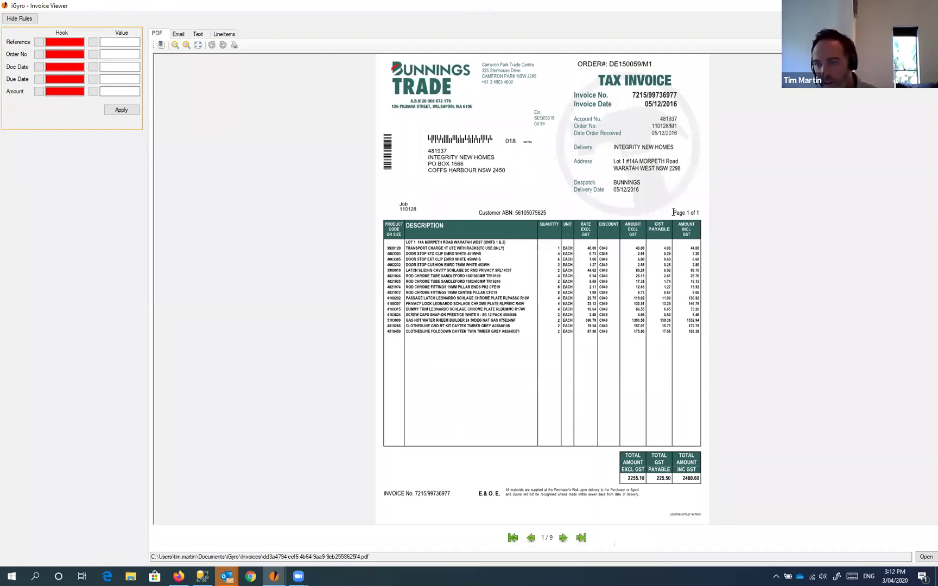
Step: Examine the "Page 1 of 1" text on the first page of the BUNNINGS ACT document and close the viewer
drag(673, 213, 701, 209)
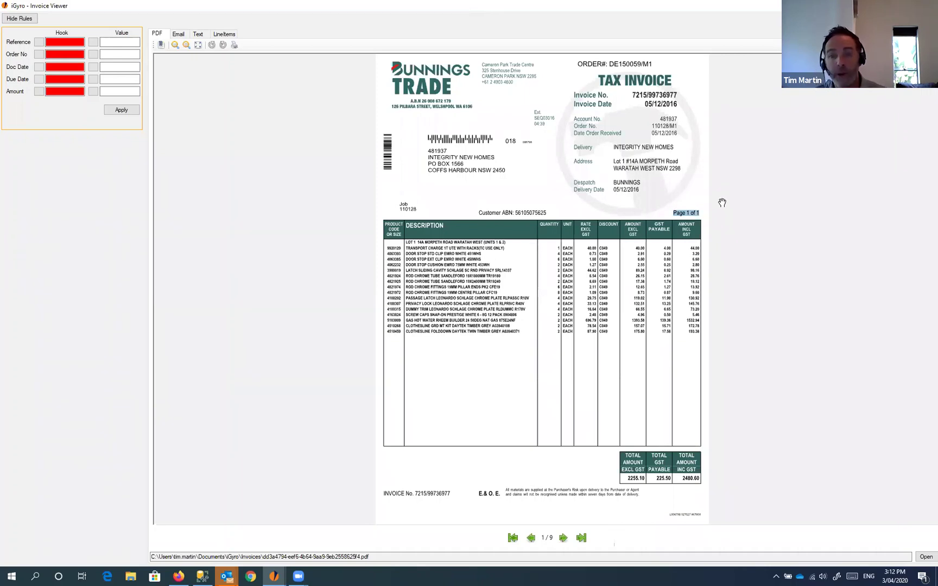
click(679, 212)
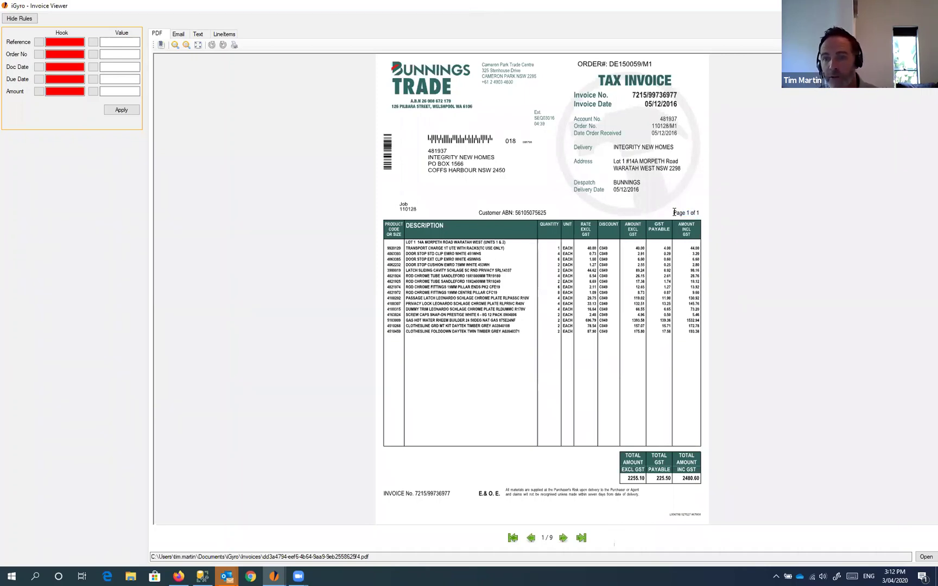
drag(697, 212, 702, 212)
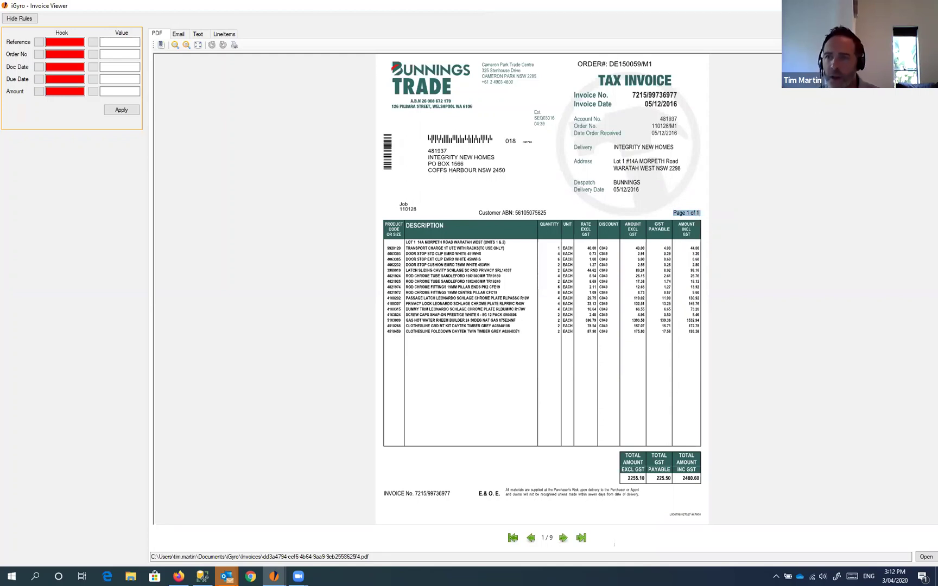
click(926, 6)
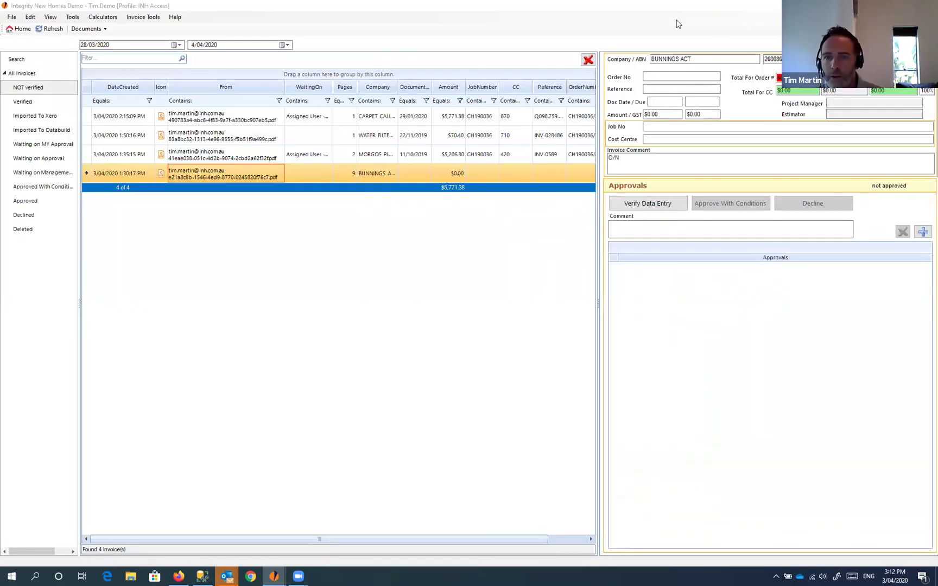
Step: Reopen Invoice Split for the BUNNINGS ACT invoice and set it to split by the phrase "Page 1 of"
click(237, 3)
click(149, 20)
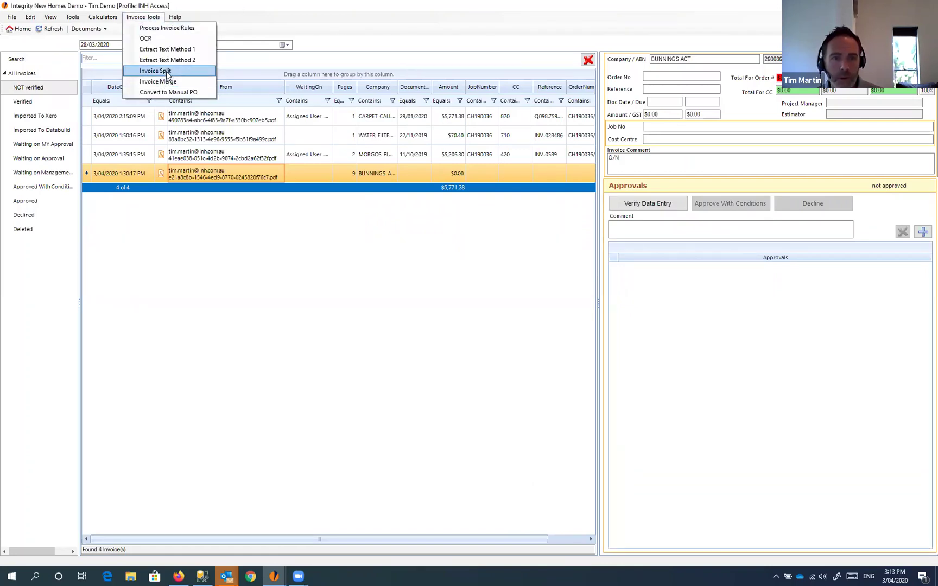
click(168, 71)
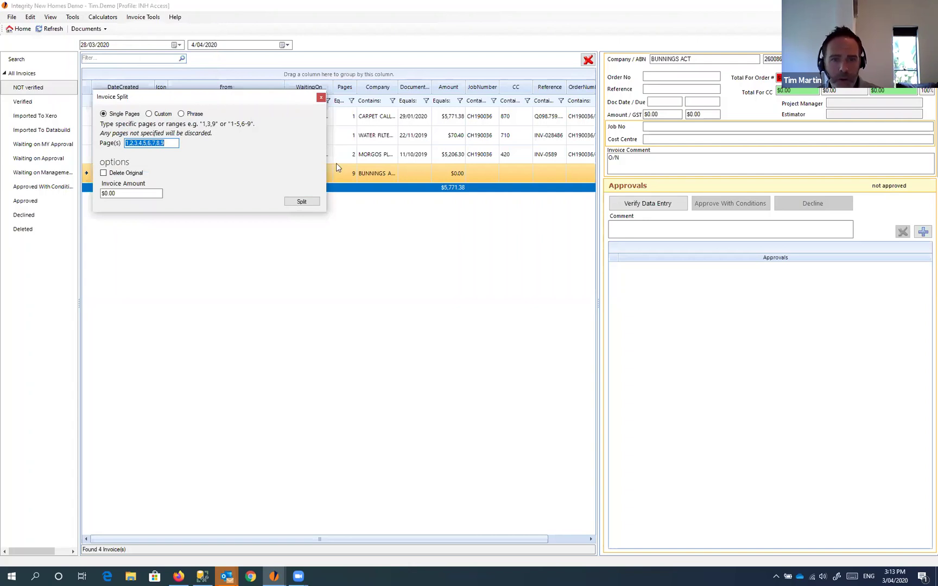
drag(209, 97, 353, 157)
click(358, 169)
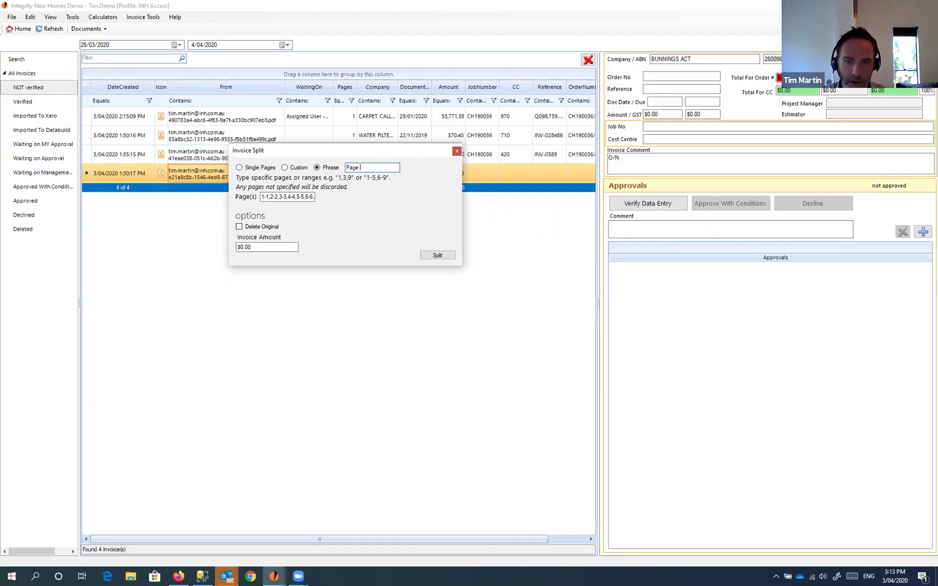
text(Page 1 of)
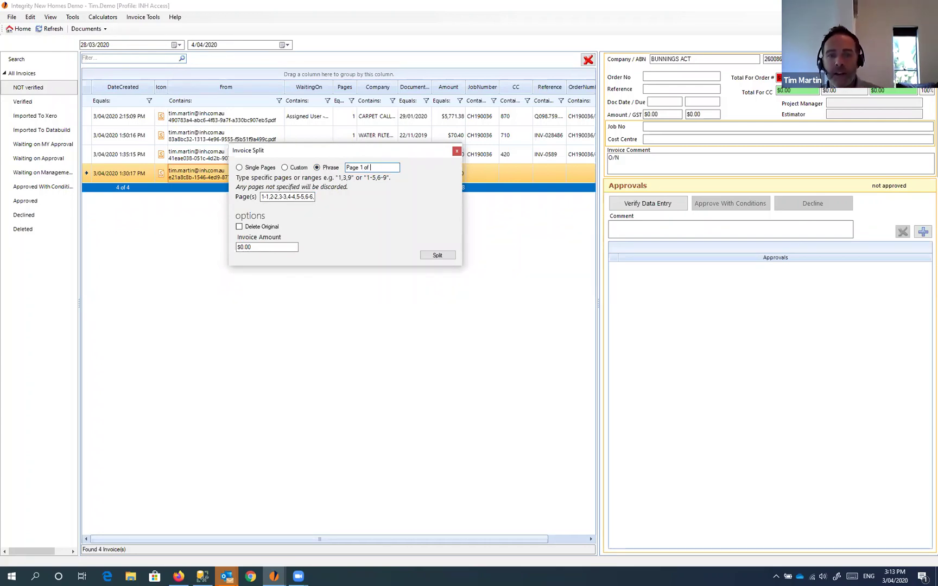
Step: Test the split phrase as "Page 1 of d" to check the page ranges, and restore it to "Page 1 of"
click(273, 197)
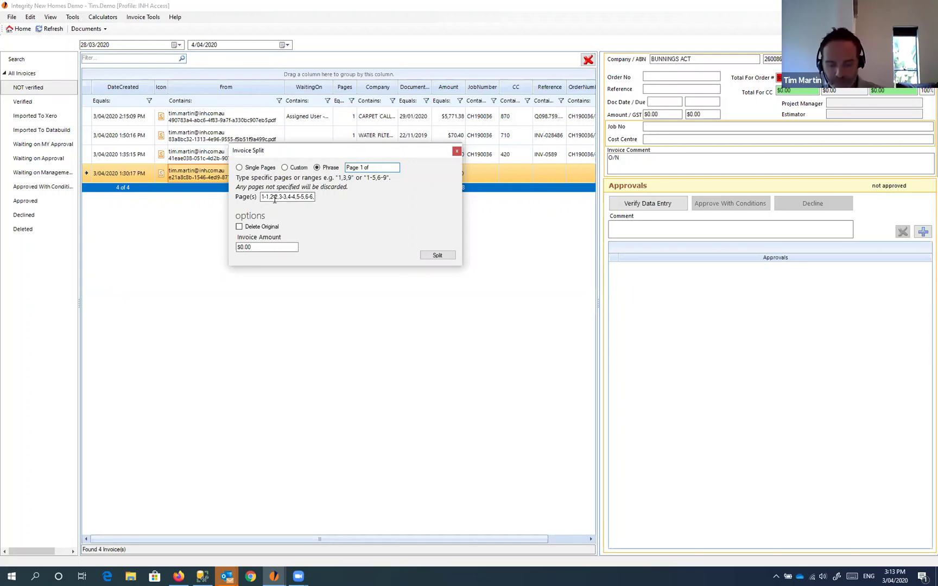
text(d)
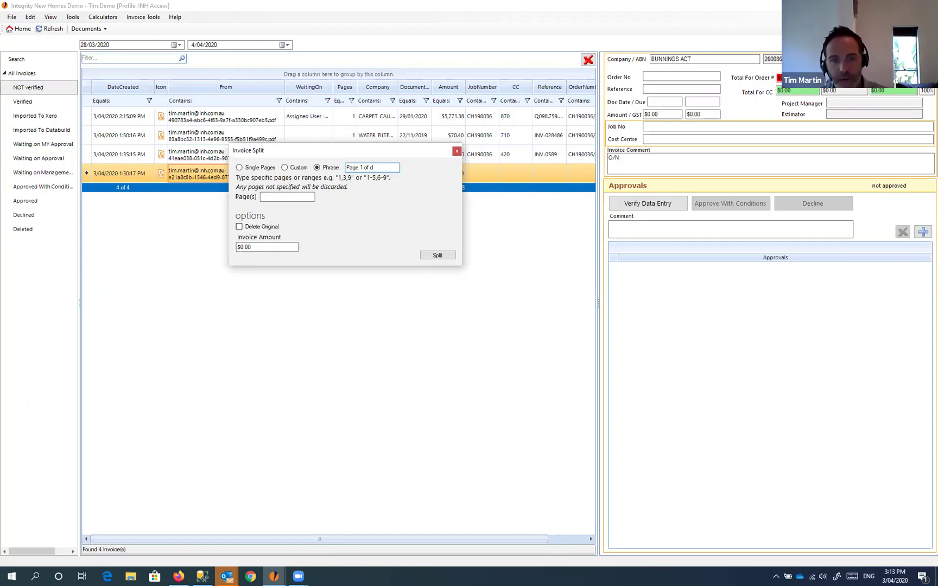
key(Tab)
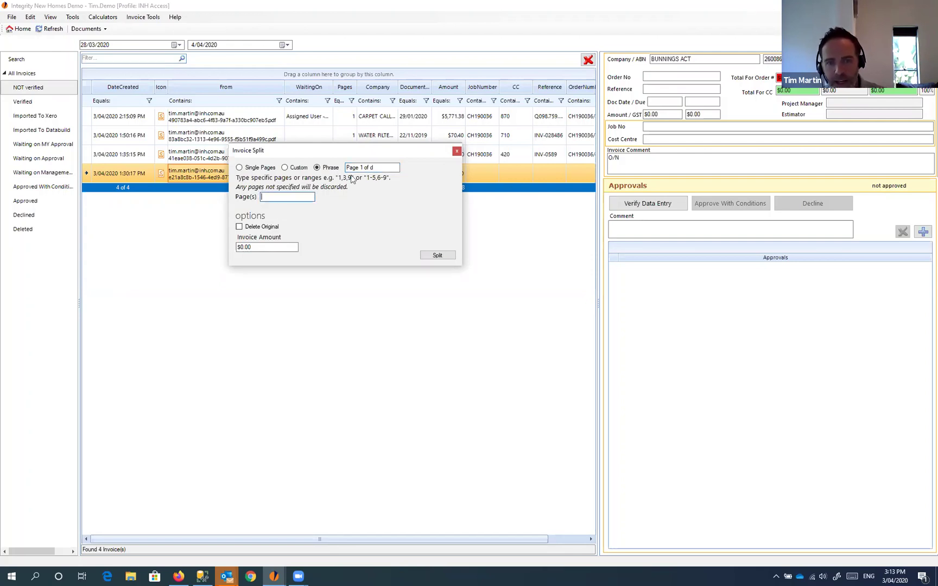
click(390, 169)
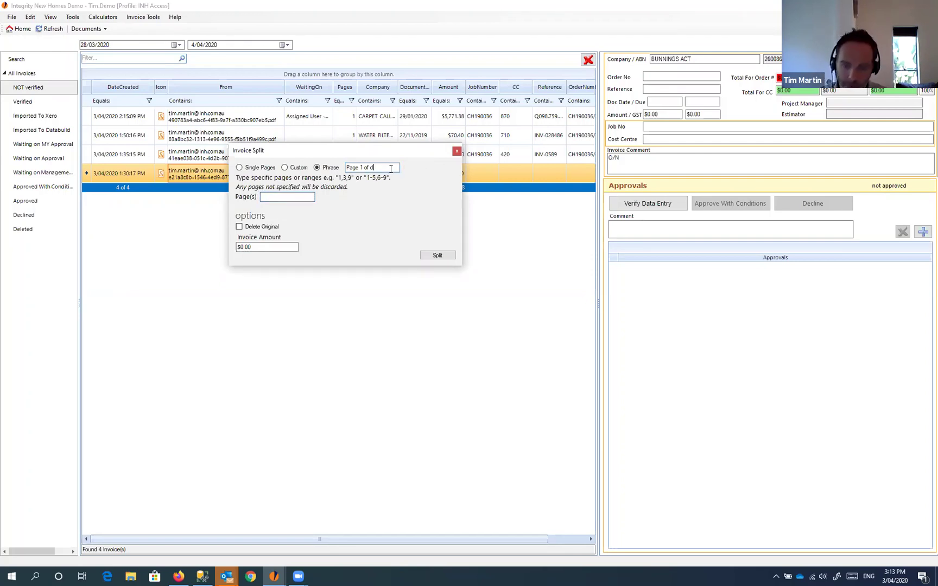
key(BackSpace)
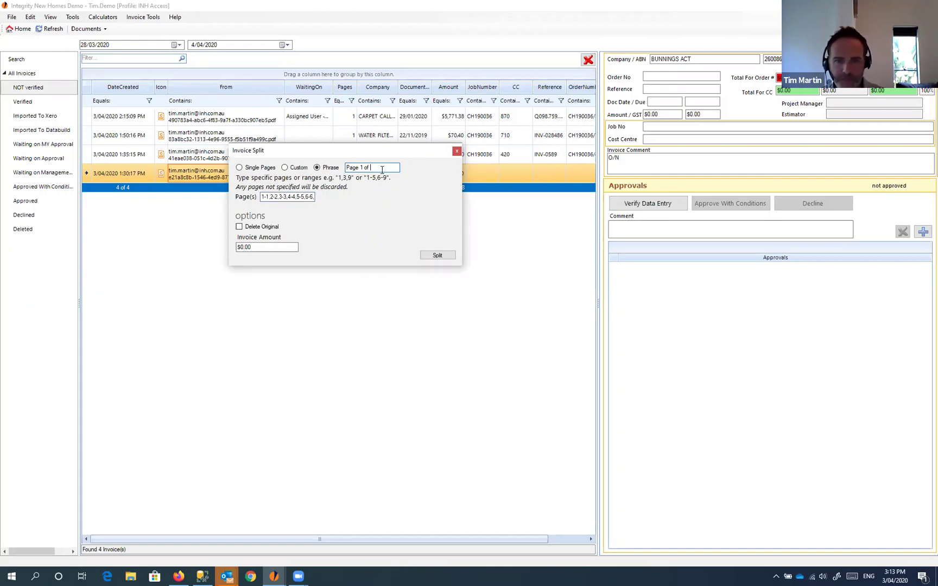
drag(382, 170, 345, 169)
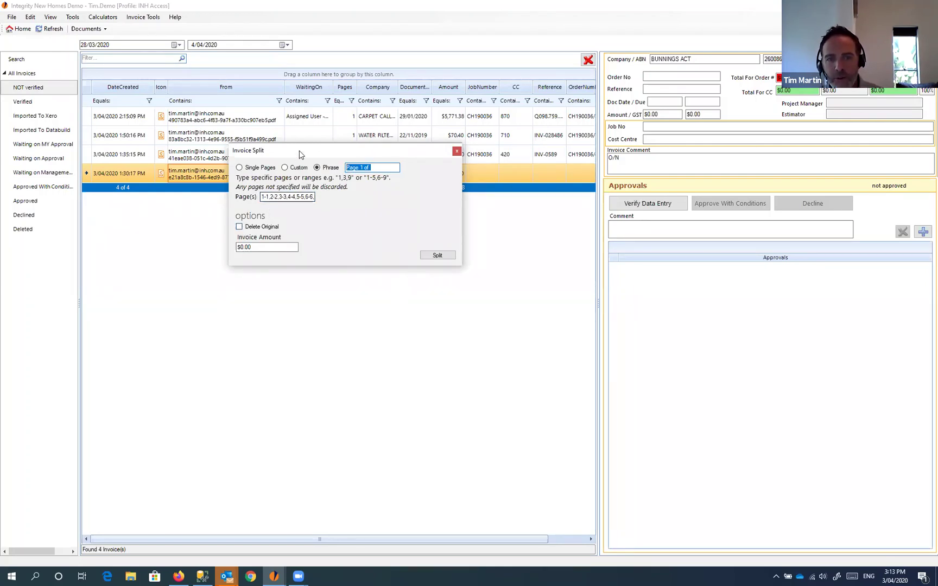
drag(299, 151, 316, 207)
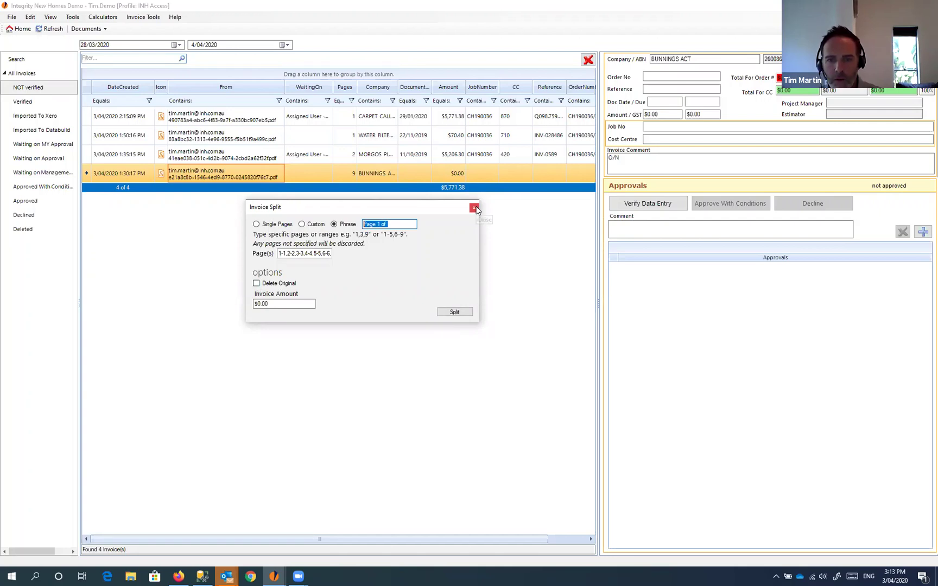
click(396, 225)
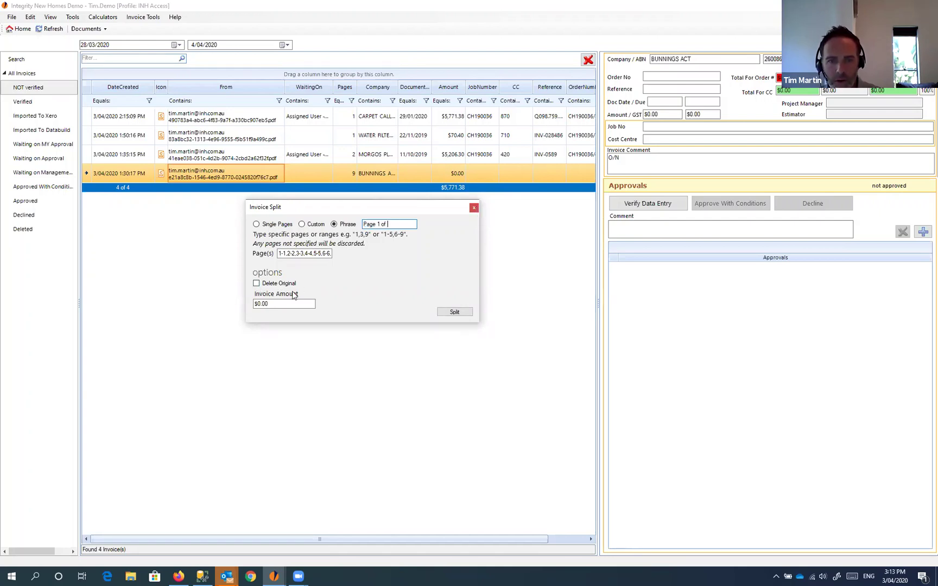
Step: Close Invoice Split, open the BUNNINGS ACT document and set its Reference rule to the hook "Invoice No." with the first page's invoice number
drag(393, 208, 425, 199)
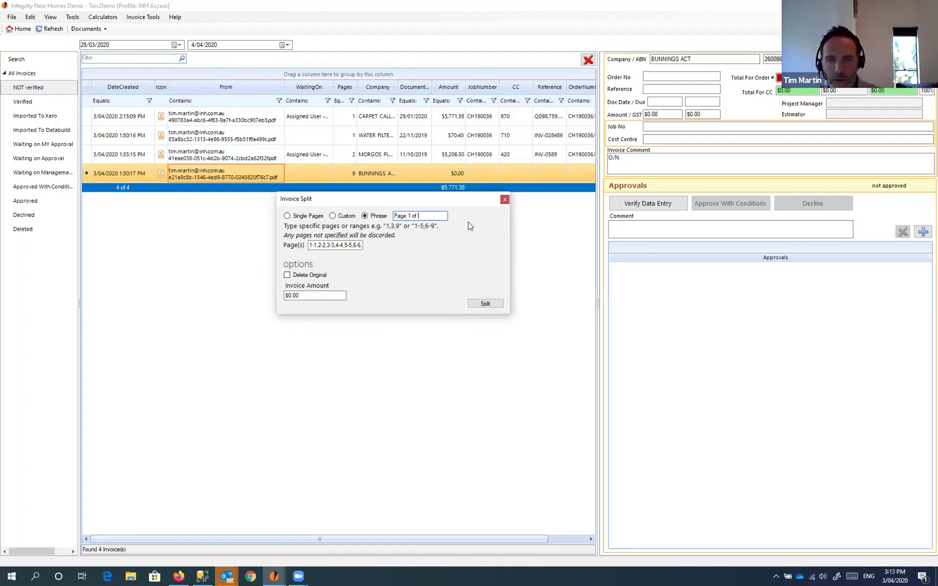
click(504, 200)
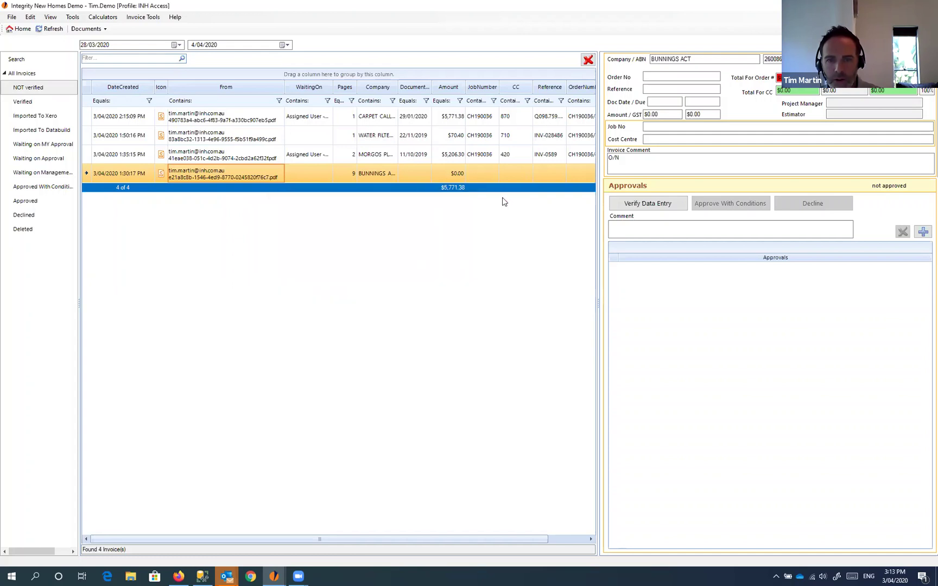
click(375, 173)
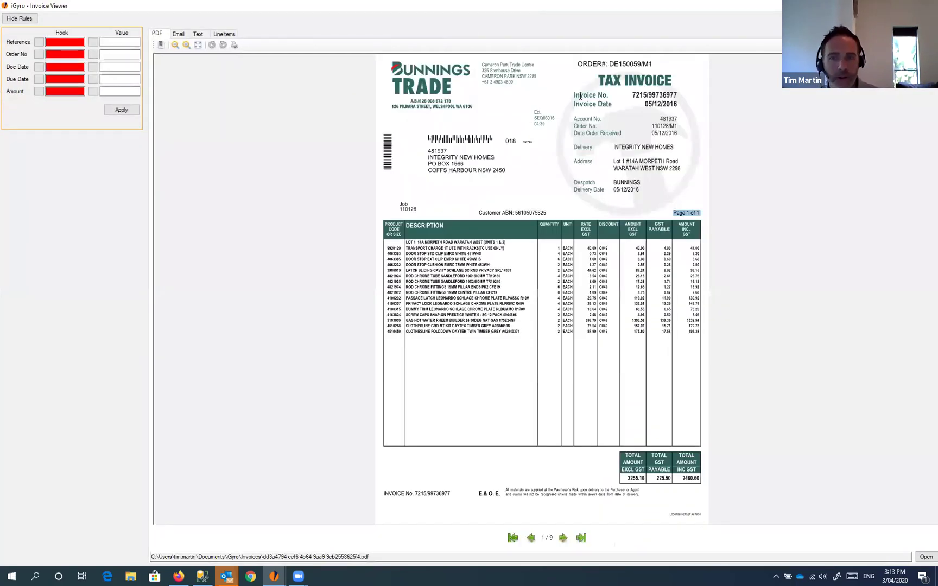
drag(575, 95, 612, 95)
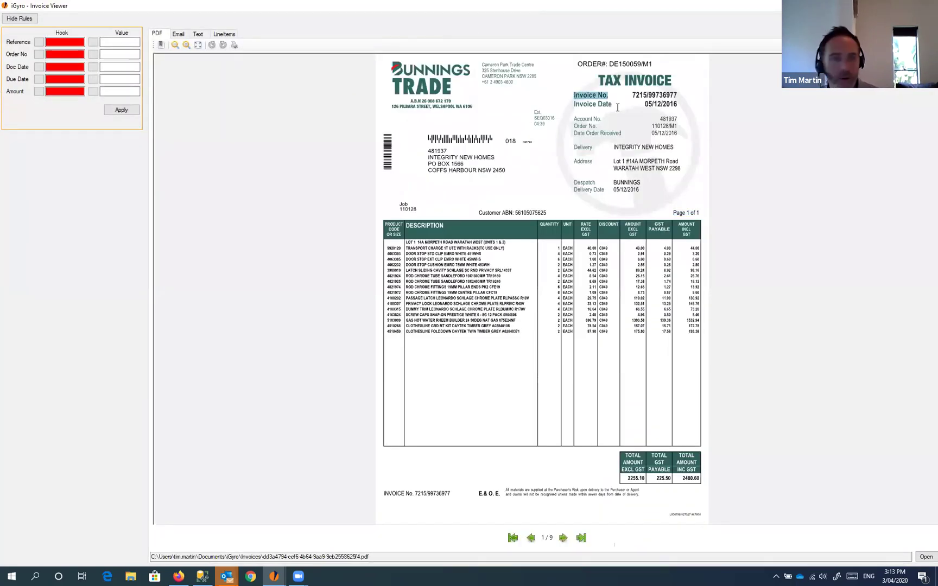
double_click(647, 94)
click(94, 43)
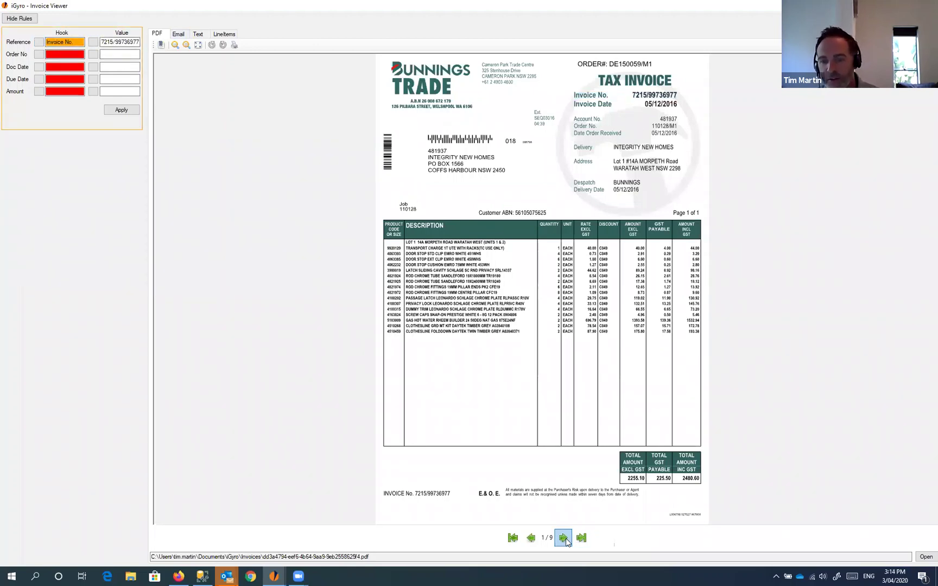
Step: Try "Order No." as the Order No hook, and replace it with "ORDER#:" and the order number beside it as the value
click(566, 542)
click(566, 542)
click(567, 542)
click(532, 544)
click(532, 544)
click(532, 544)
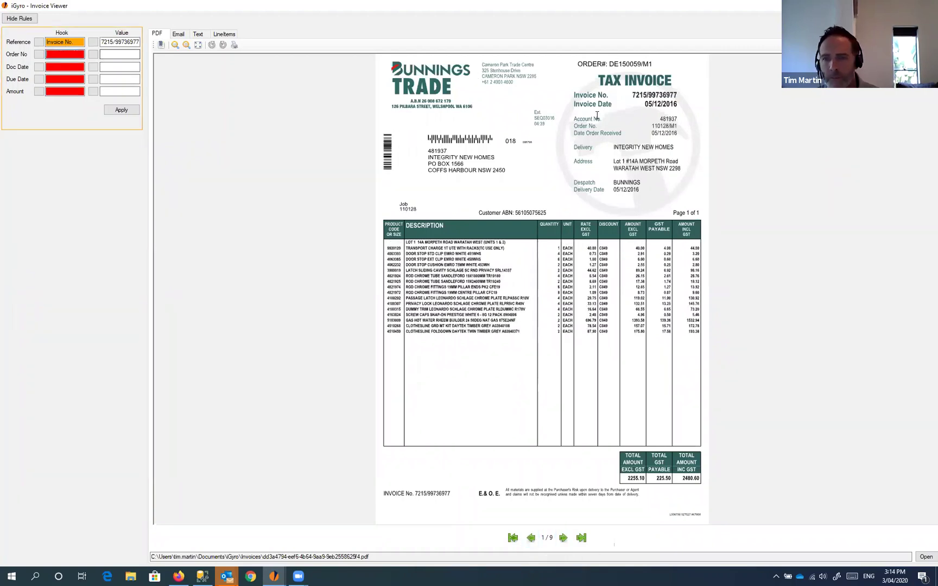
drag(574, 126, 677, 127)
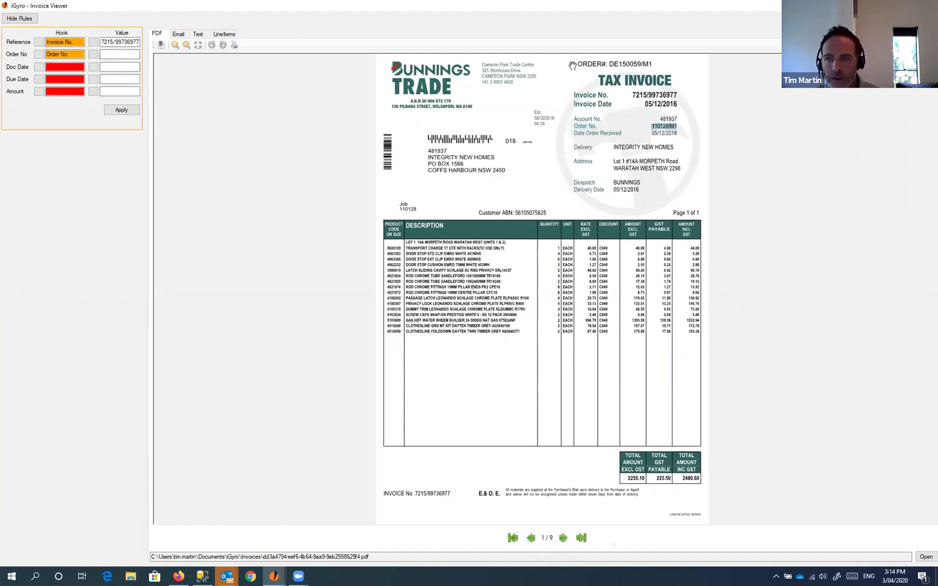
drag(577, 63, 609, 64)
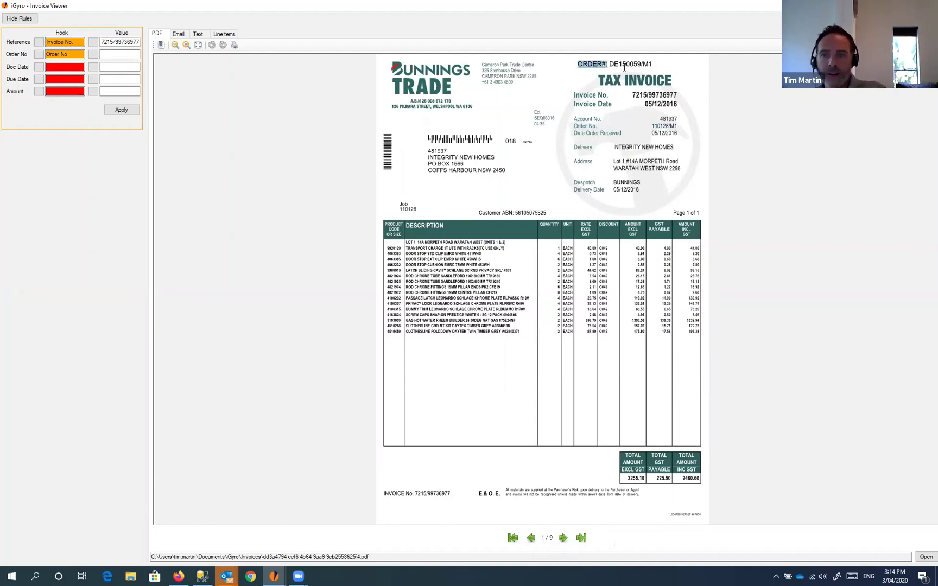
click(38, 55)
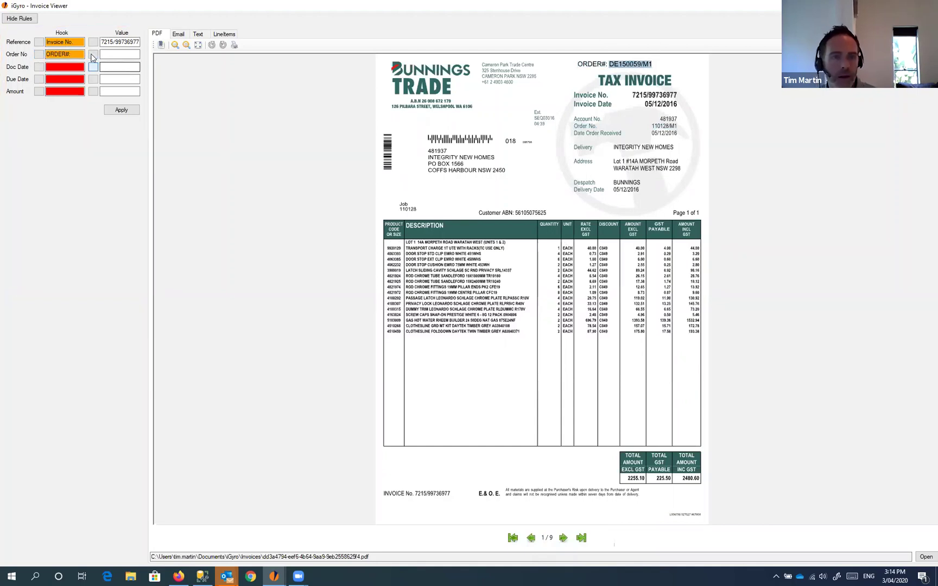
click(92, 55)
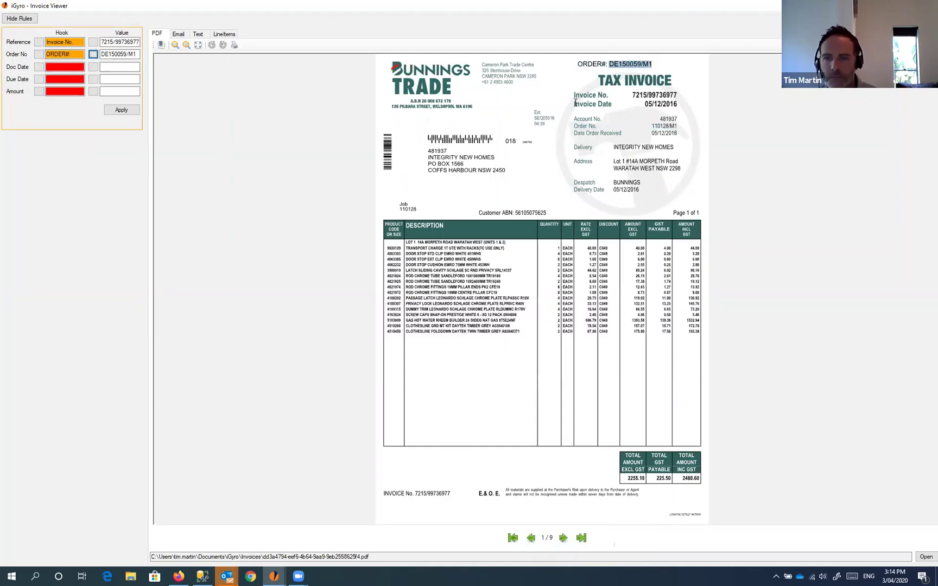
Step: Set the Doc Date rule to the hook "Invoice Date" with the value 05/12/2016
drag(575, 104, 611, 104)
click(39, 67)
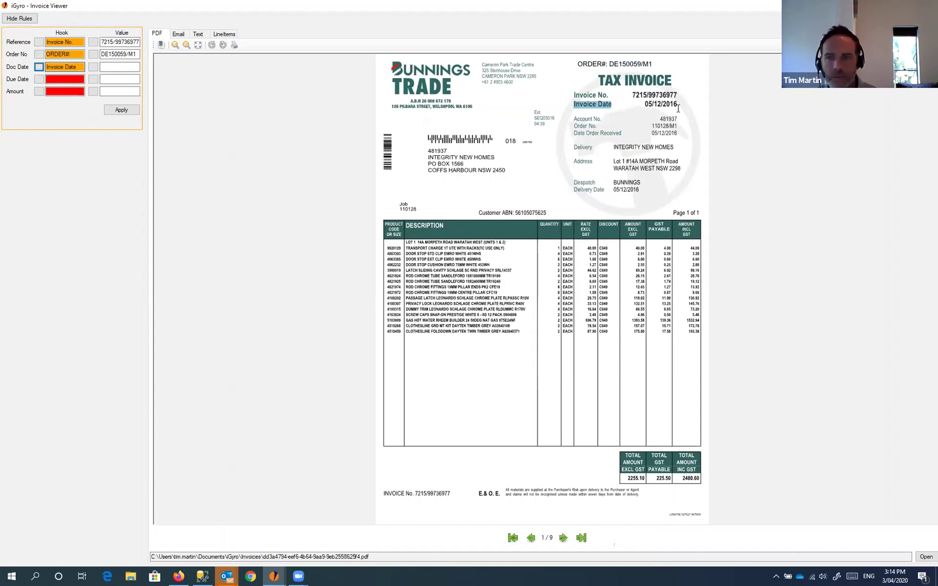
drag(678, 107, 644, 105)
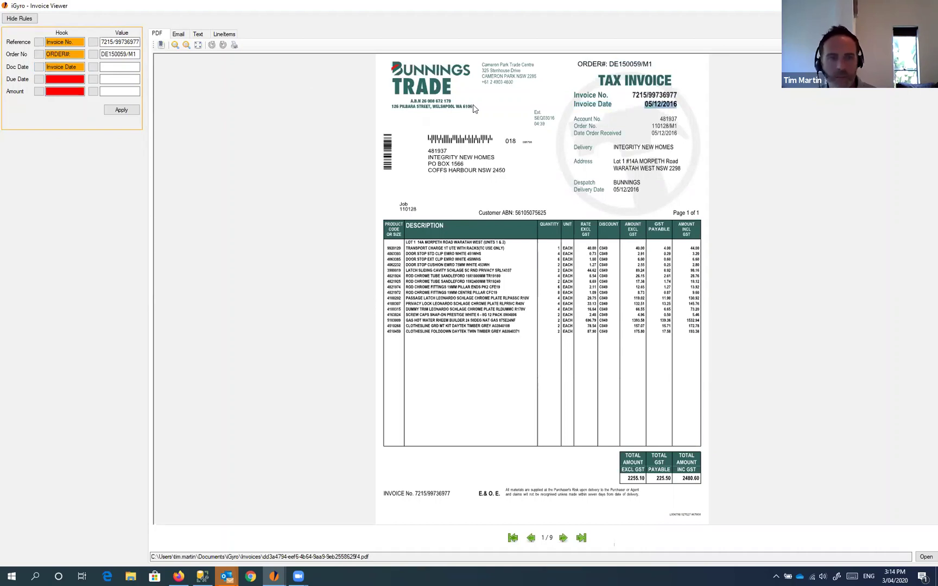
click(94, 69)
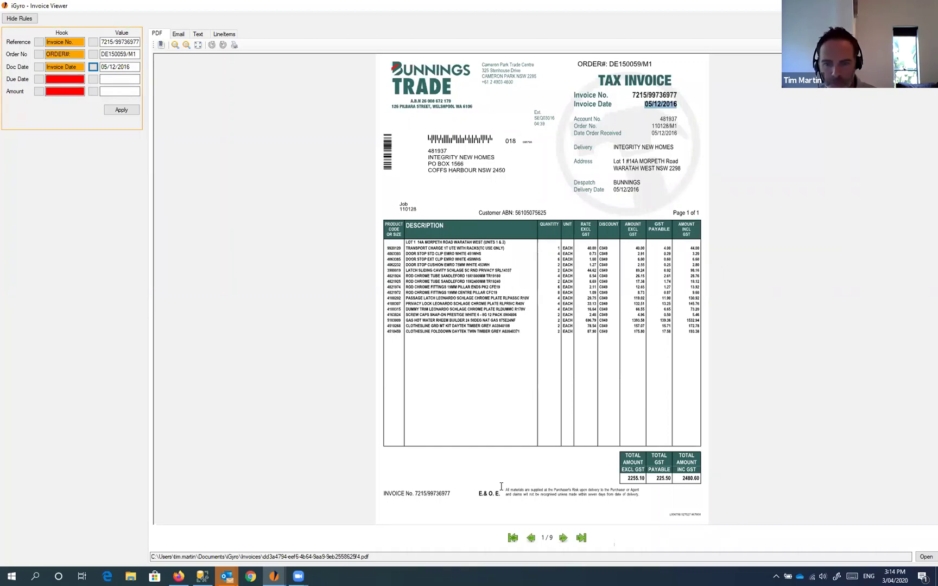
Step: Set the Amount rule to the hook "INC GST" with the value 2480.60, apply the rules and close the viewer
click(528, 488)
scroll(678, 202, down, 1)
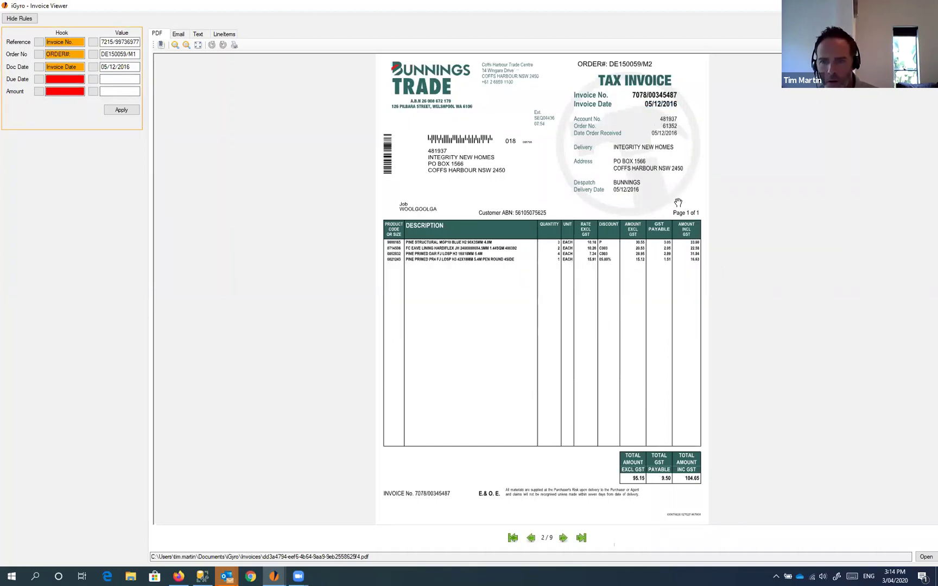
scroll(679, 202, up, 1)
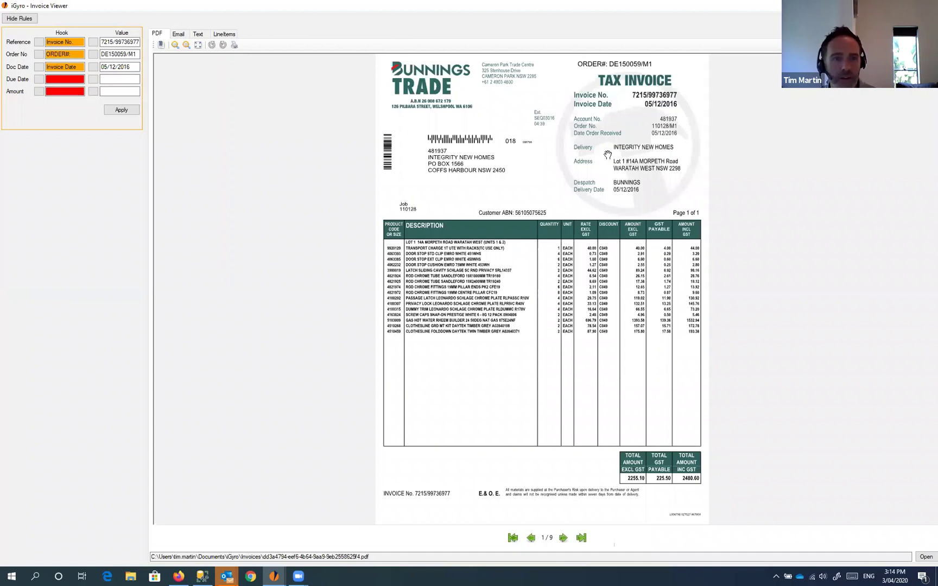
click(56, 83)
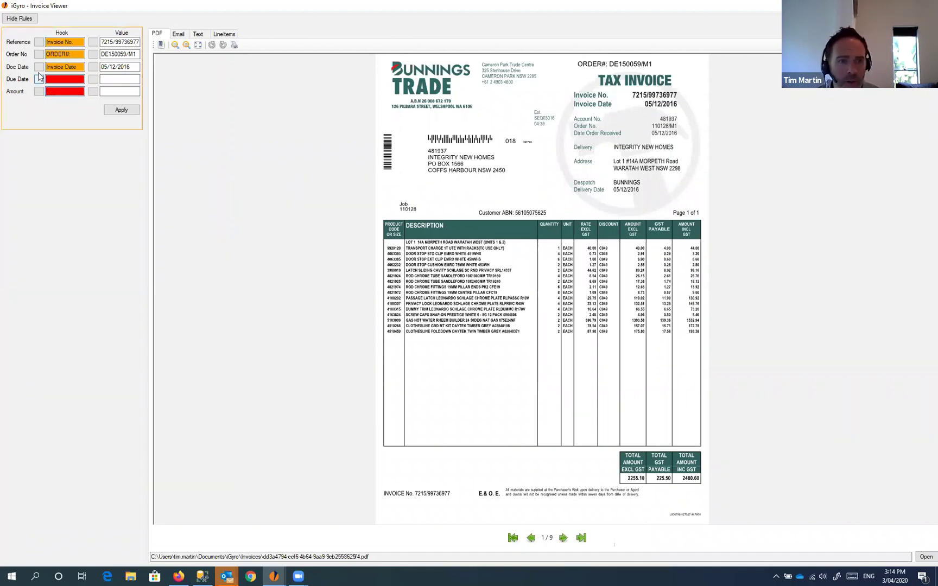
click(109, 81)
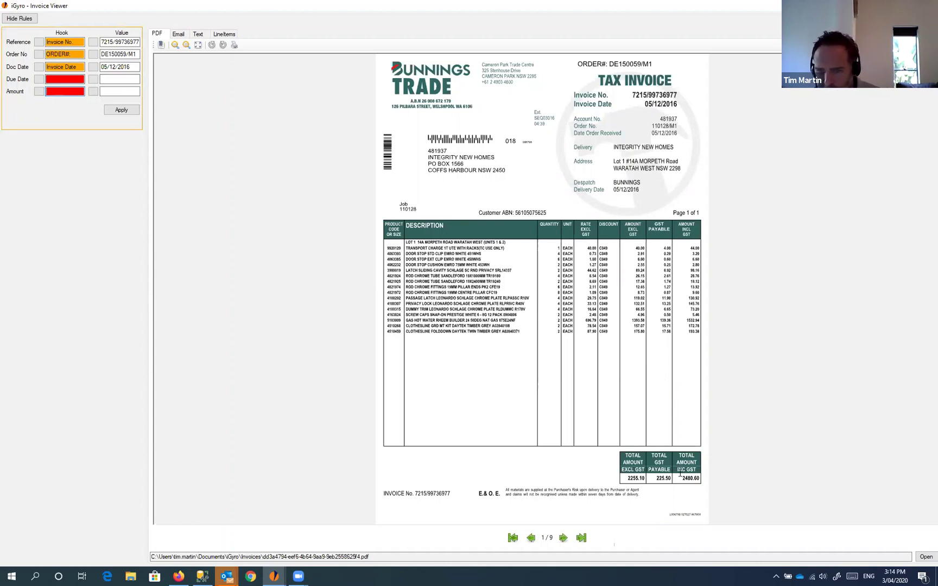
drag(677, 473, 698, 470)
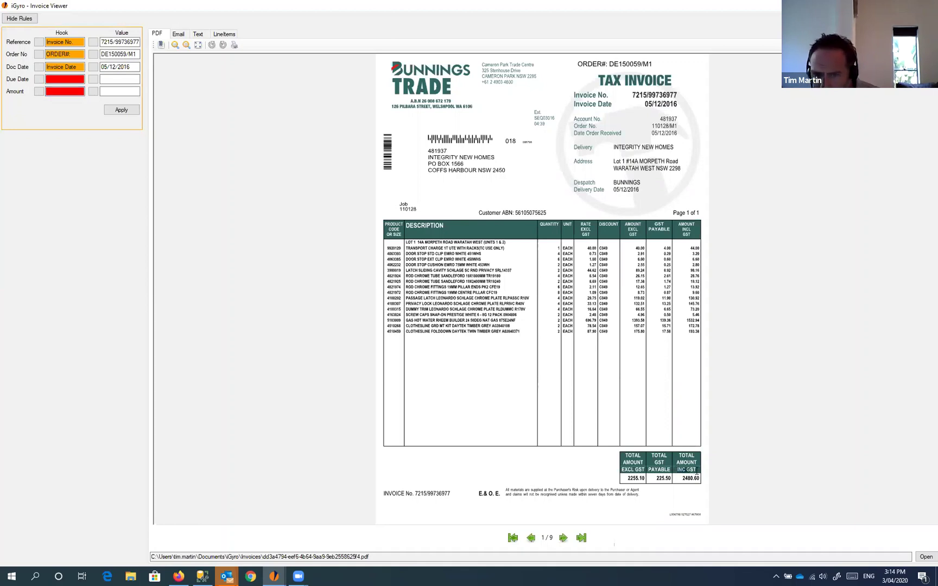
click(39, 92)
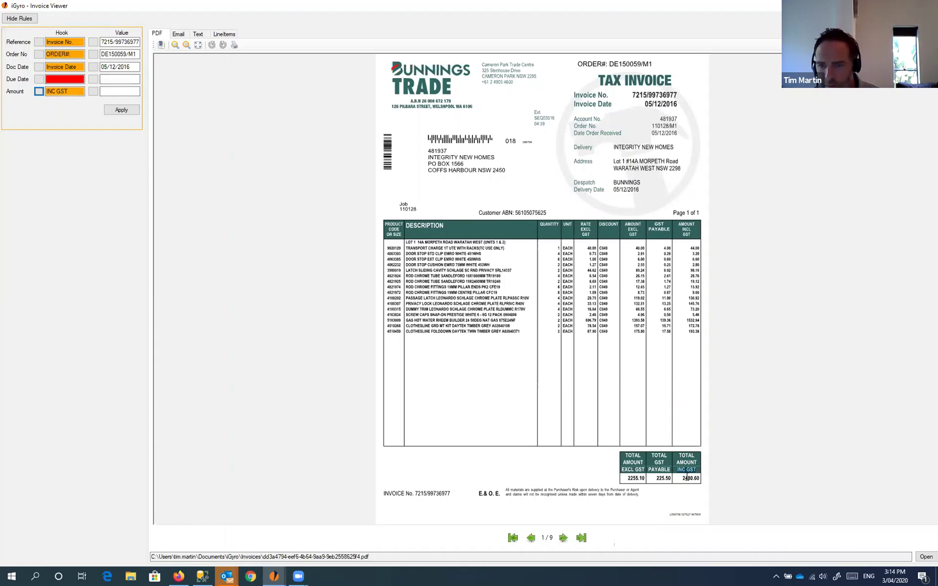
drag(682, 478, 700, 478)
click(93, 91)
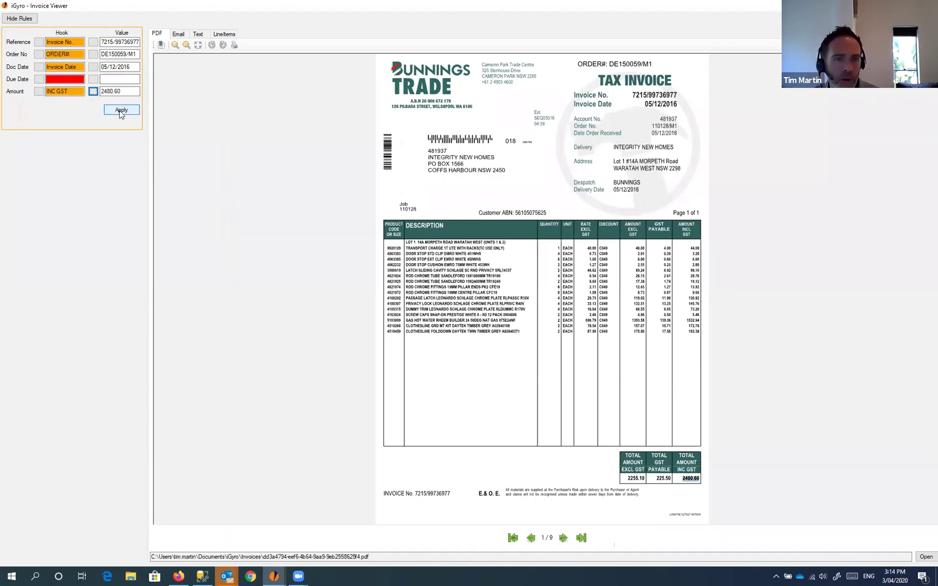
click(120, 111)
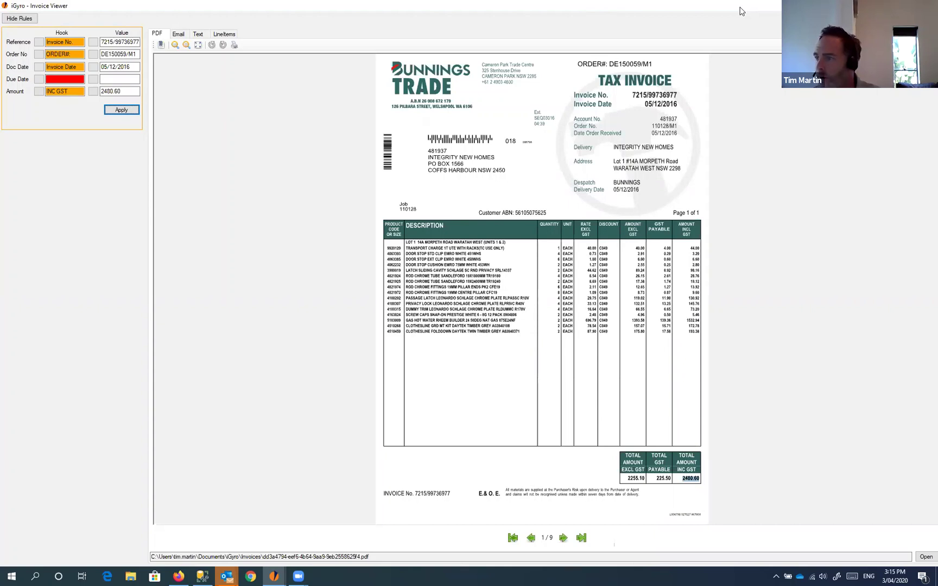
click(927, 5)
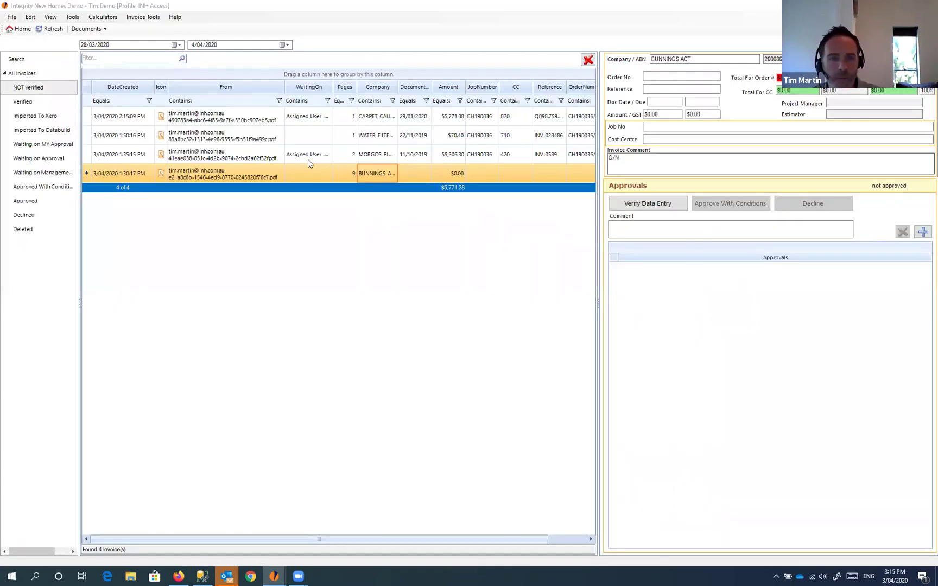
Step: Split the nine-page BUNNINGS ACT invoice by the phrase "Page 1 of", keeping the original
click(272, 177)
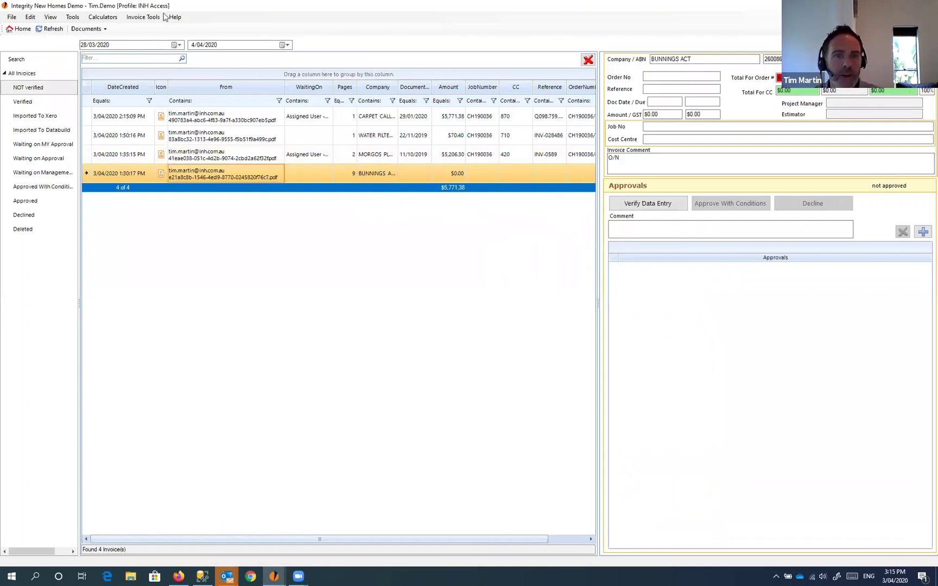
click(143, 17)
click(160, 73)
click(194, 126)
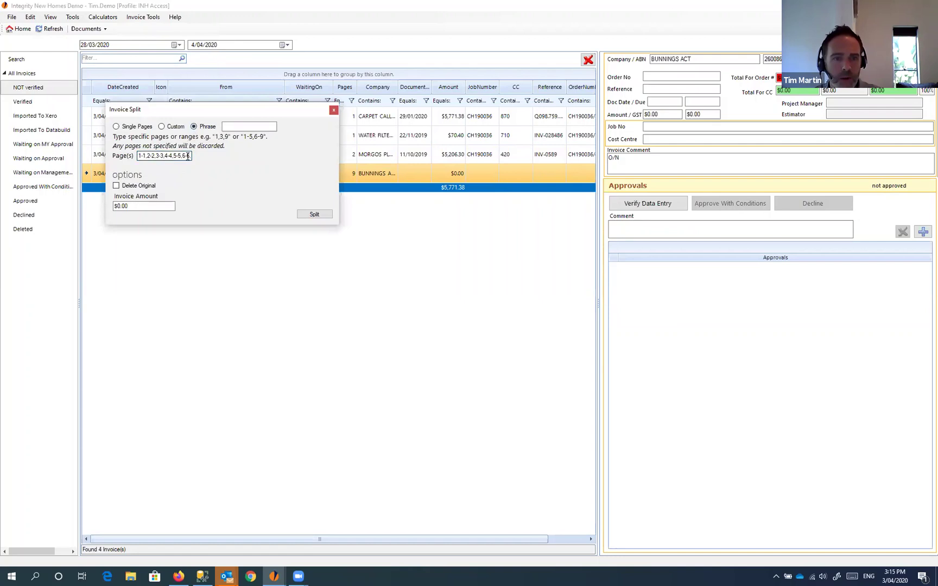
click(232, 129)
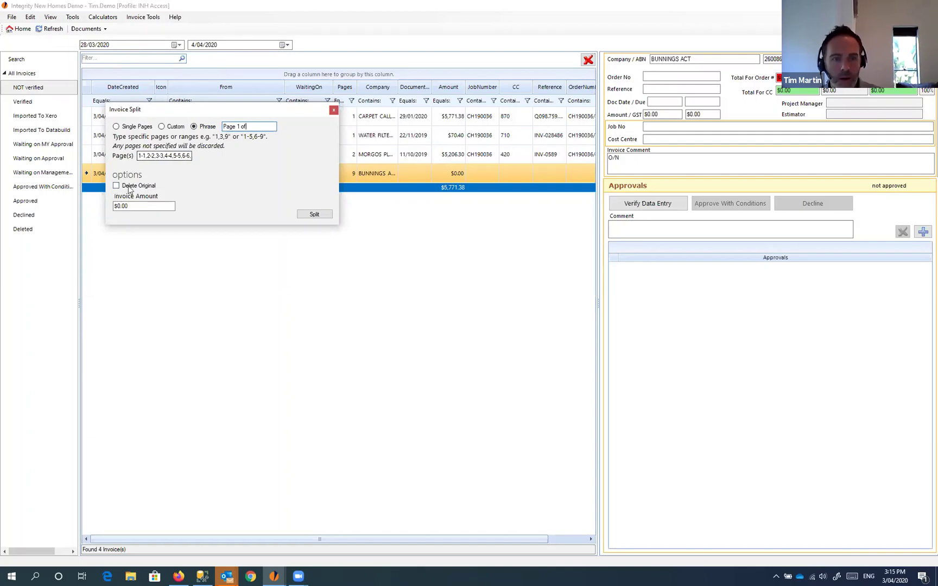
click(311, 217)
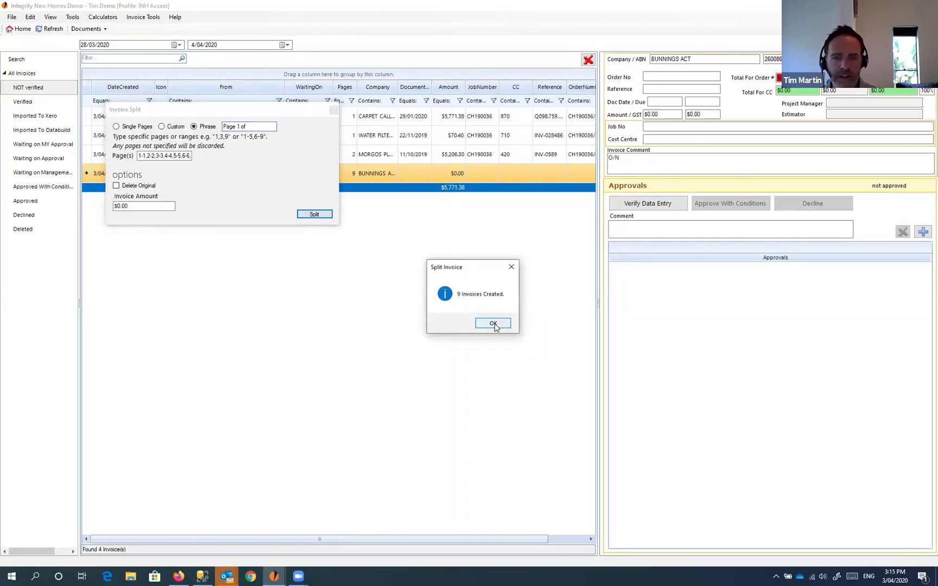
click(493, 324)
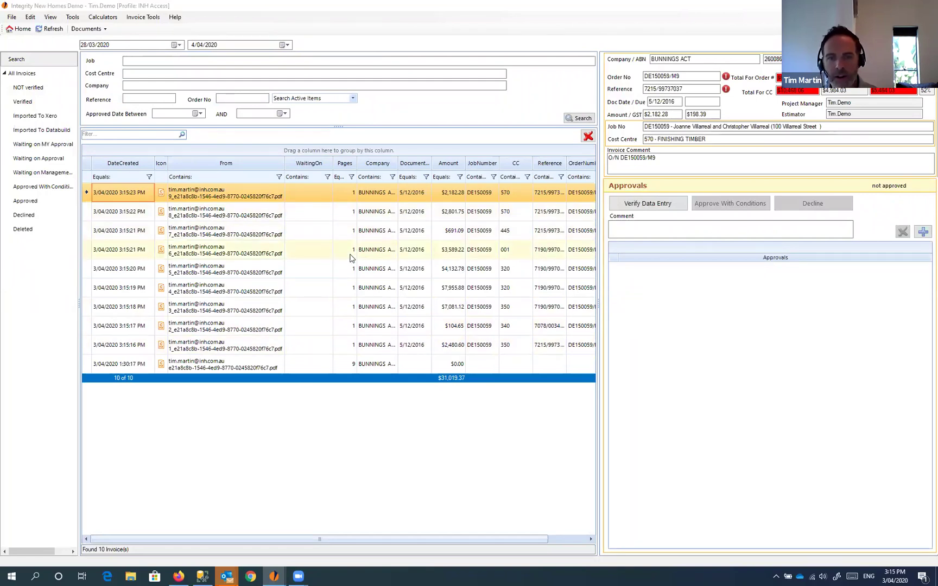
Step: Review the original BUNNINGS ACT invoice and the extracted details of its ninth, eighth and seventh split invoices
click(362, 367)
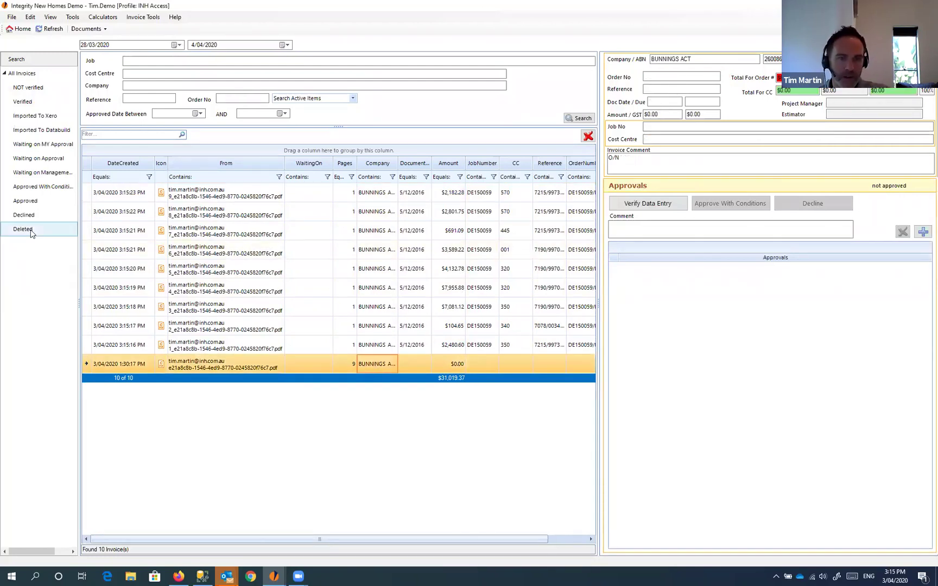
click(389, 198)
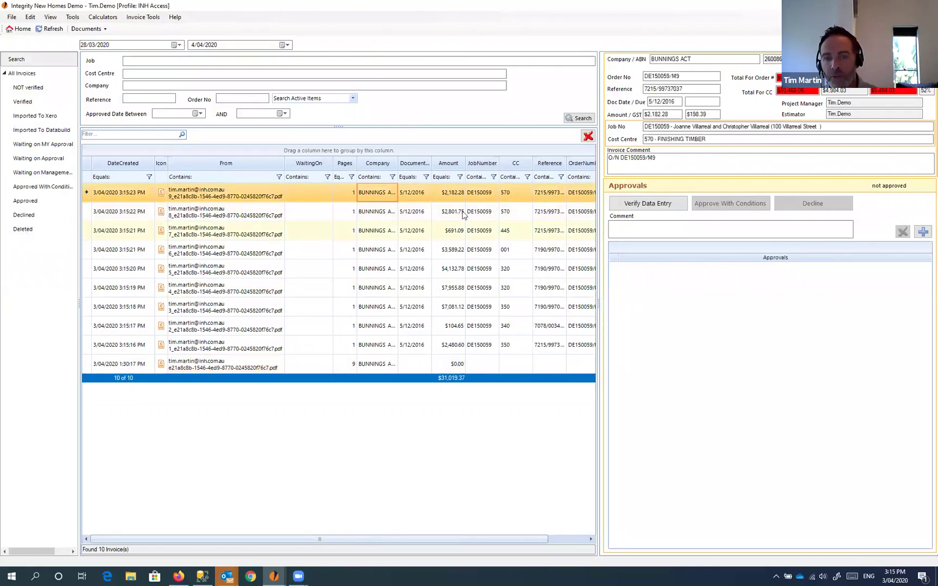
click(404, 219)
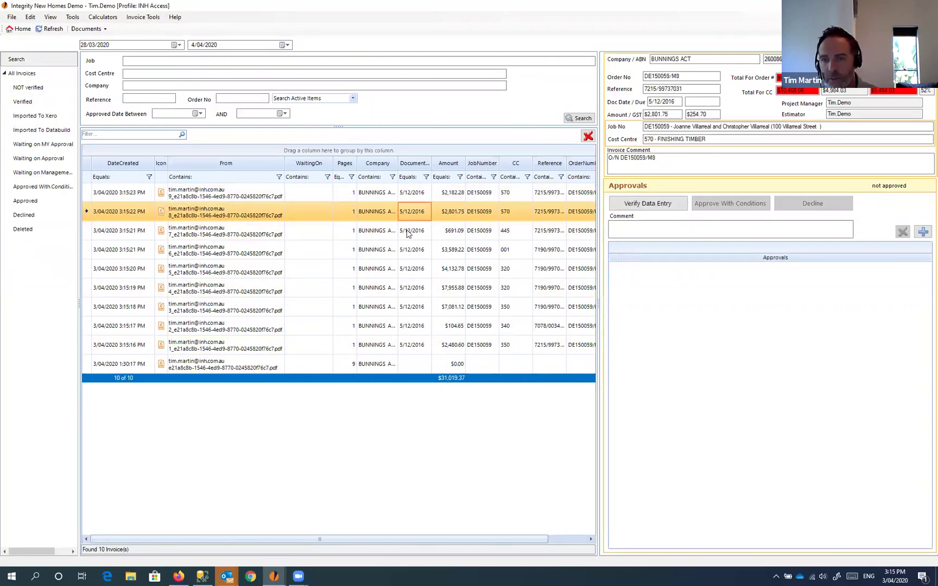
key(Down)
click(695, 103)
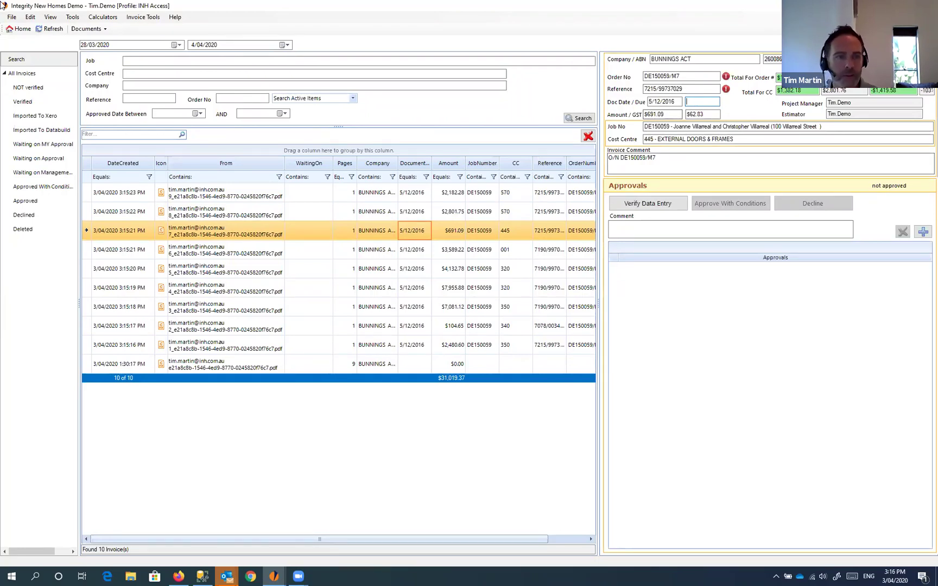
Step: Set the BUNNINGS ACT supplier's processing options to split pages on the phrase "Page 1 of", and refresh the unverified invoices
click(36, 88)
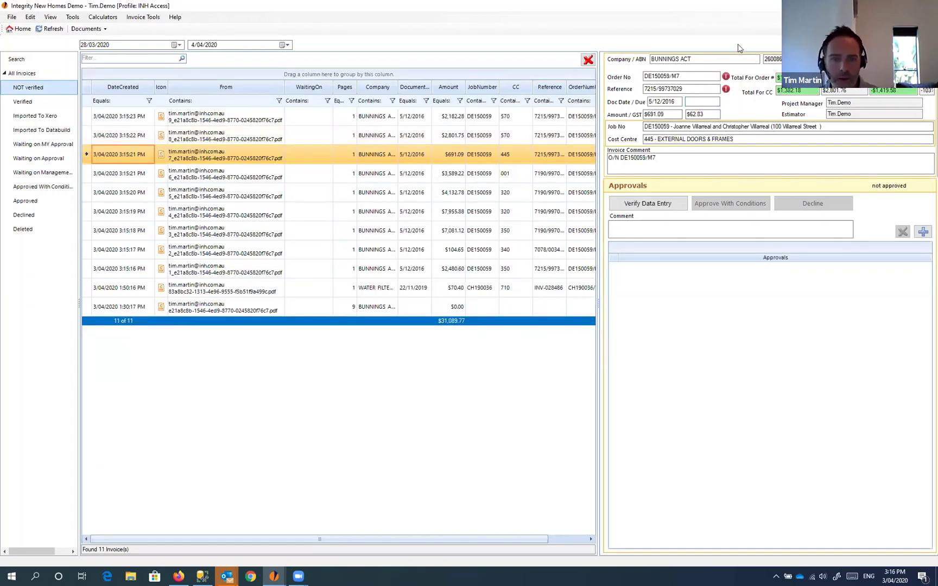
click(705, 59)
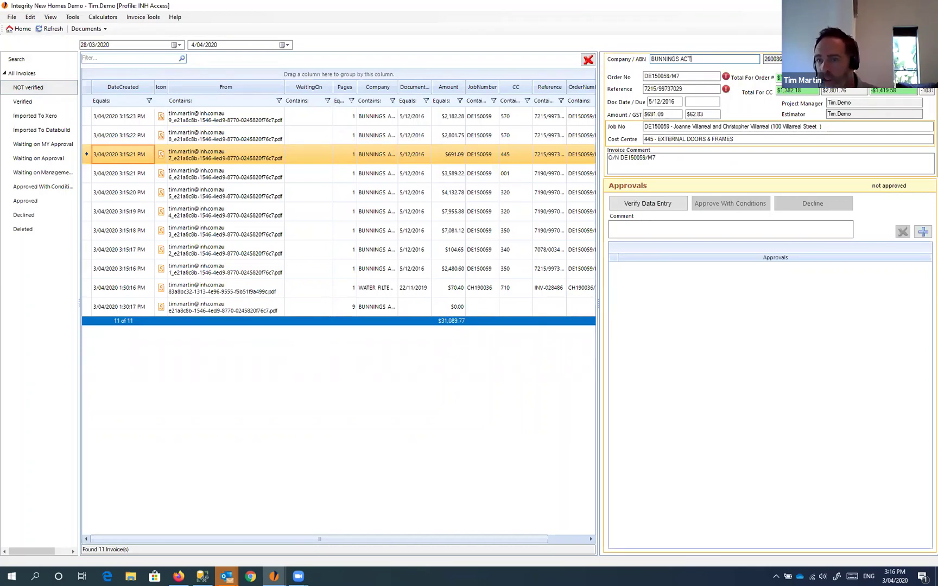
click(814, 59)
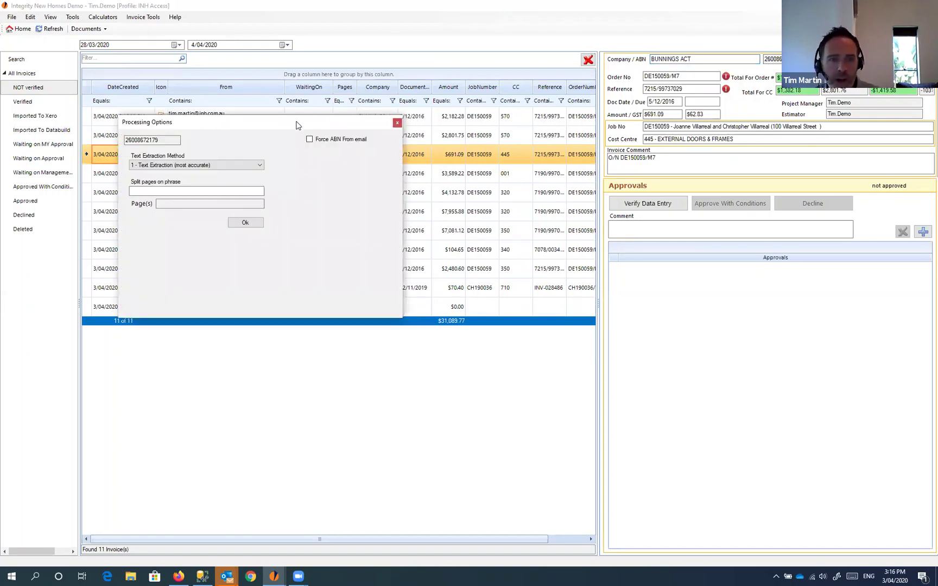
drag(296, 125, 502, 123)
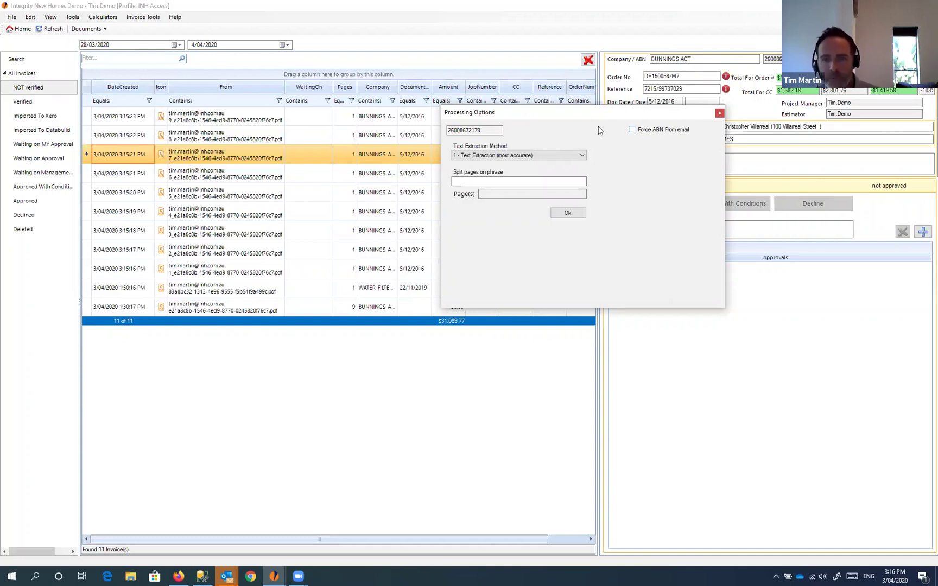
click(534, 157)
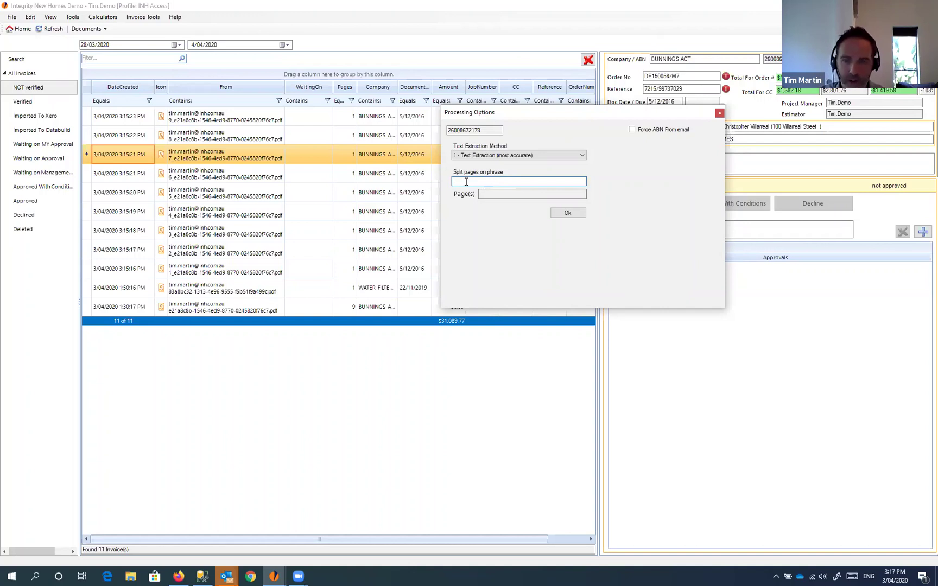
text(Page)
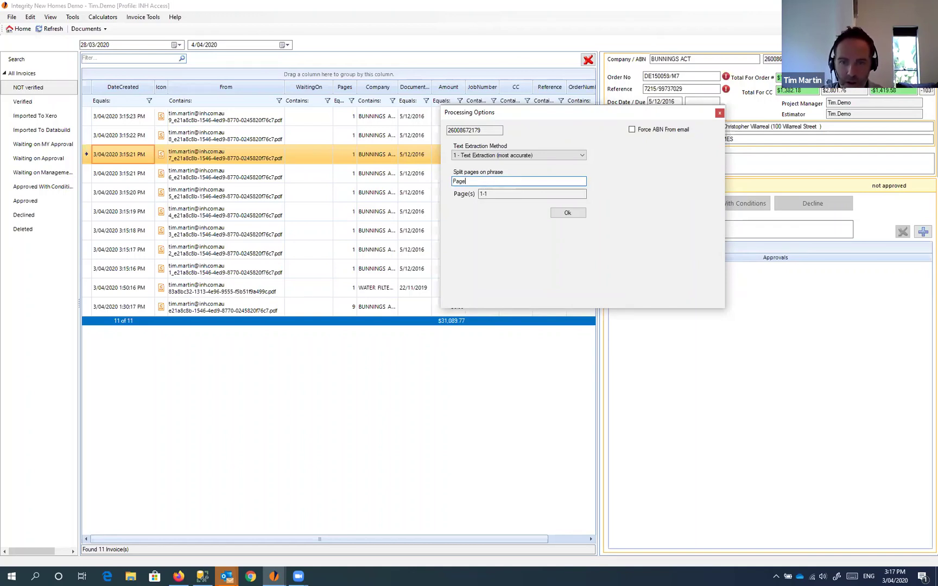
text( 1 of)
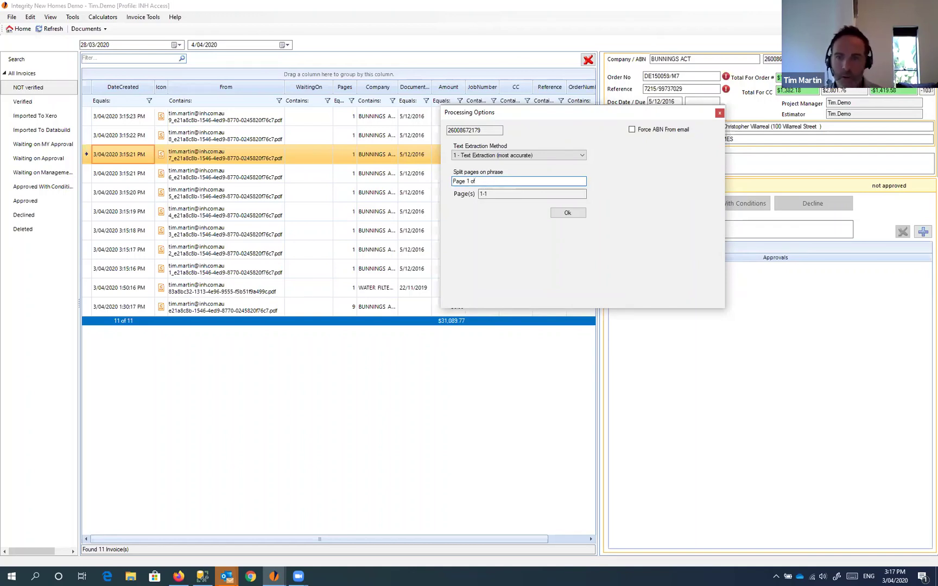
click(568, 213)
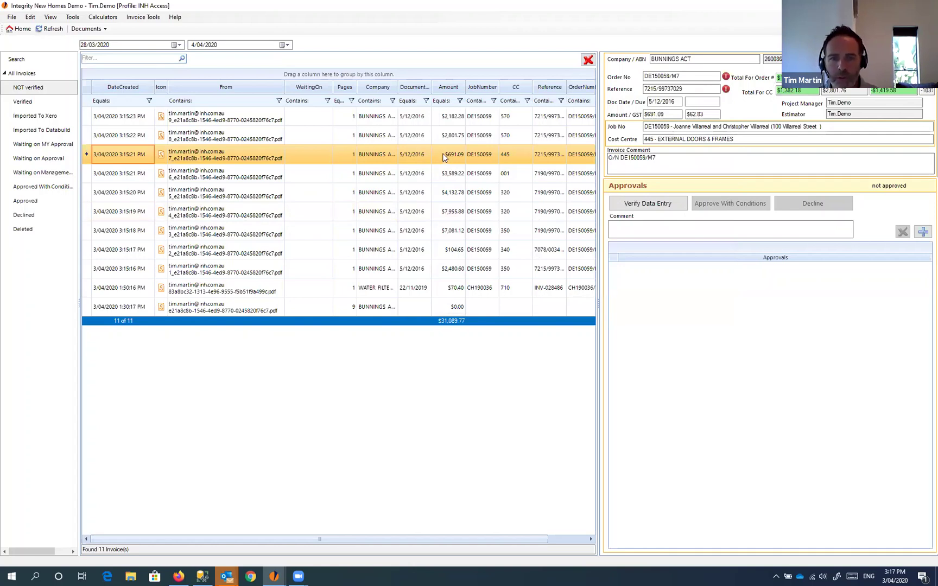
click(47, 88)
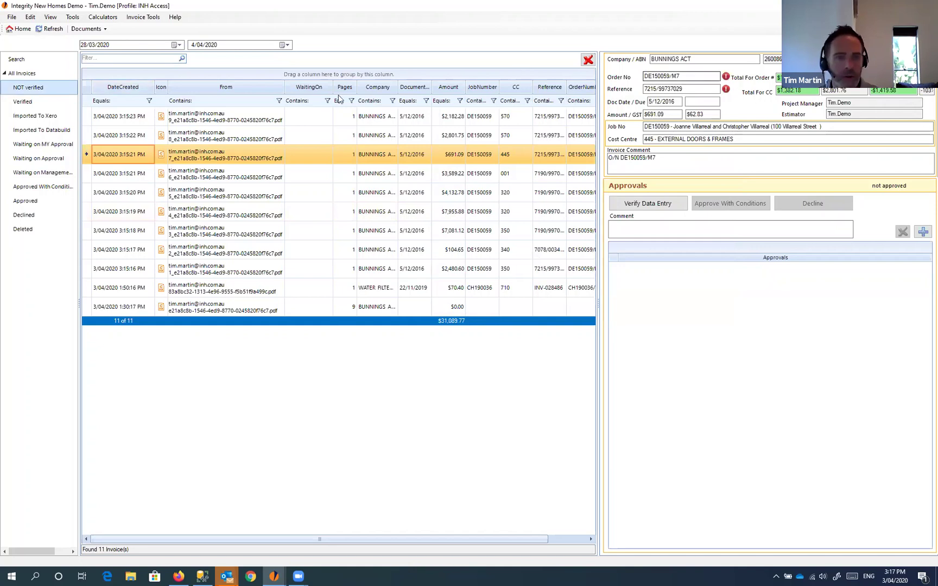
click(48, 28)
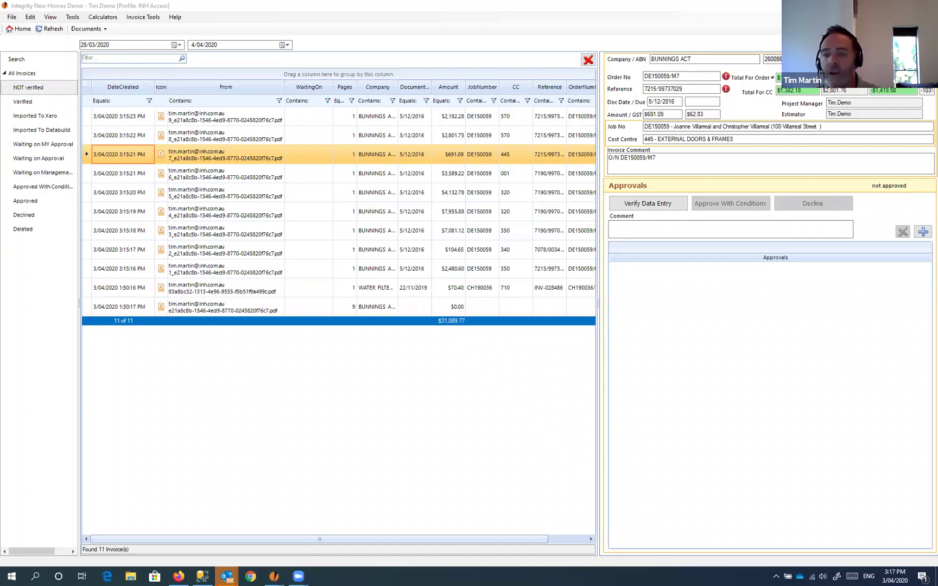
Step: Switch to the prepared Outlook message "invoices." and send its four PDF attachments to the accounts payable mailbox
key(alt+Tab)
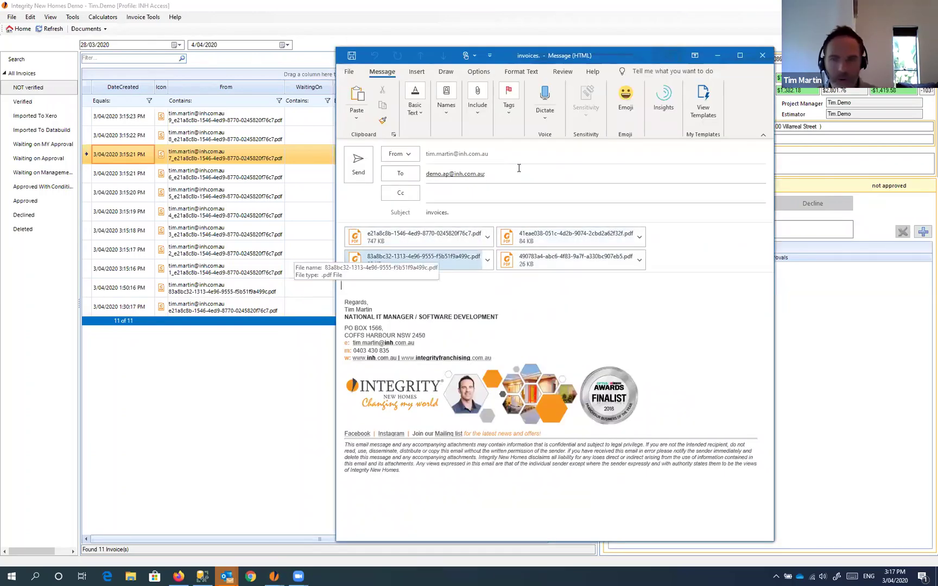
drag(597, 56, 703, 21)
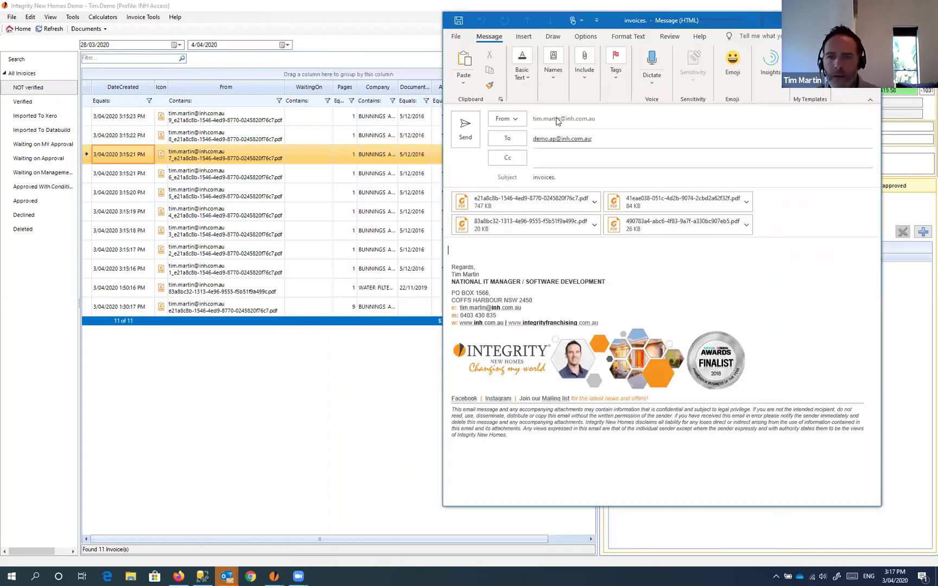
click(468, 130)
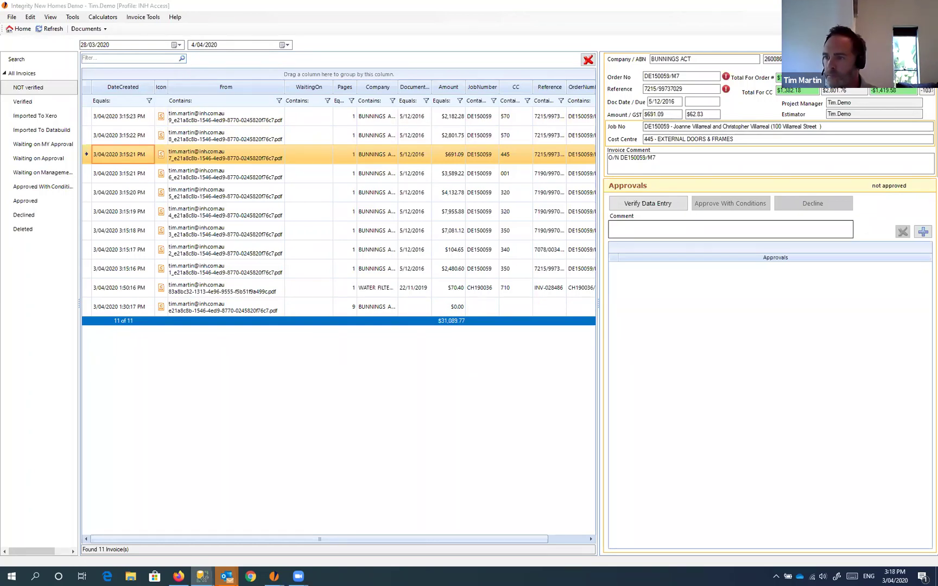
Step: Return to the invoice program and refresh the unverified list until all the e-mailed invoices have been imported
click(51, 32)
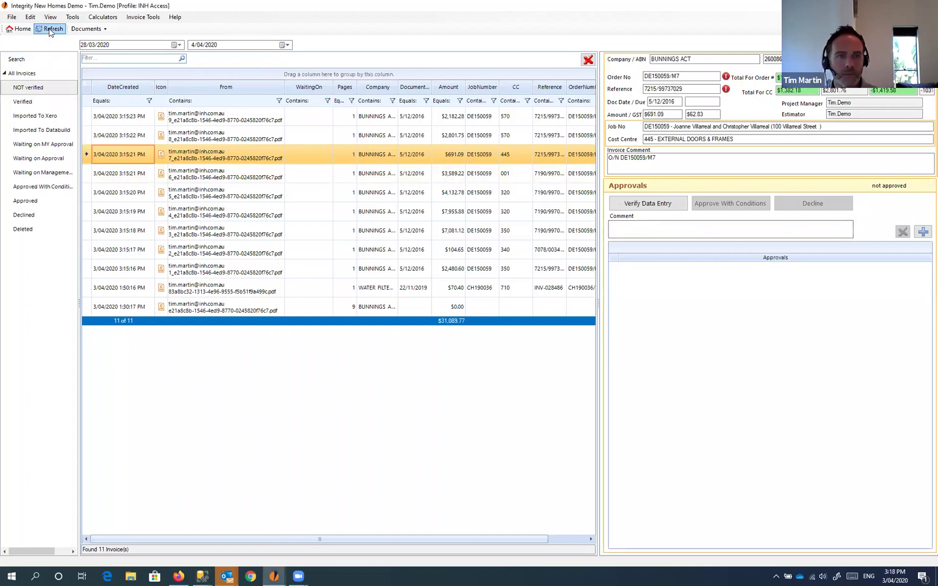
click(49, 30)
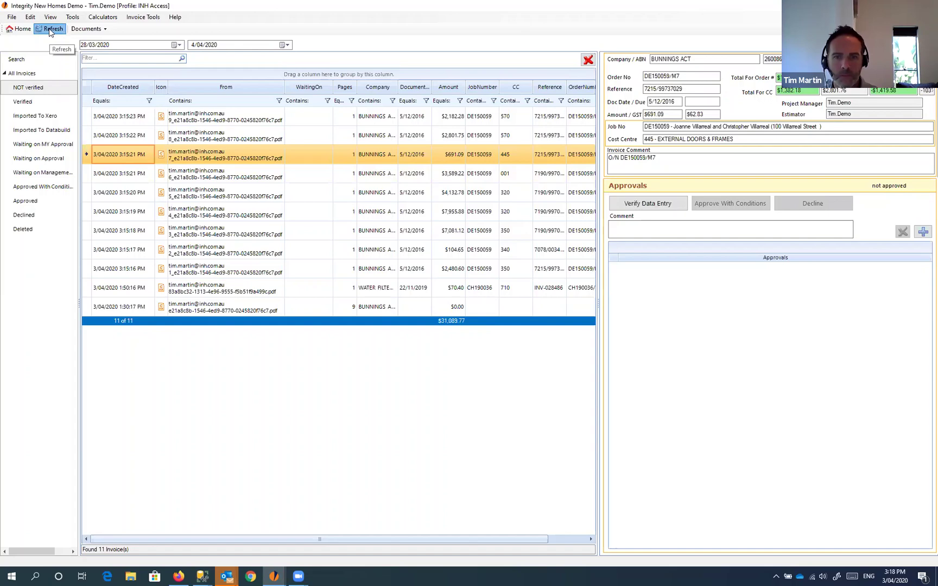
click(49, 29)
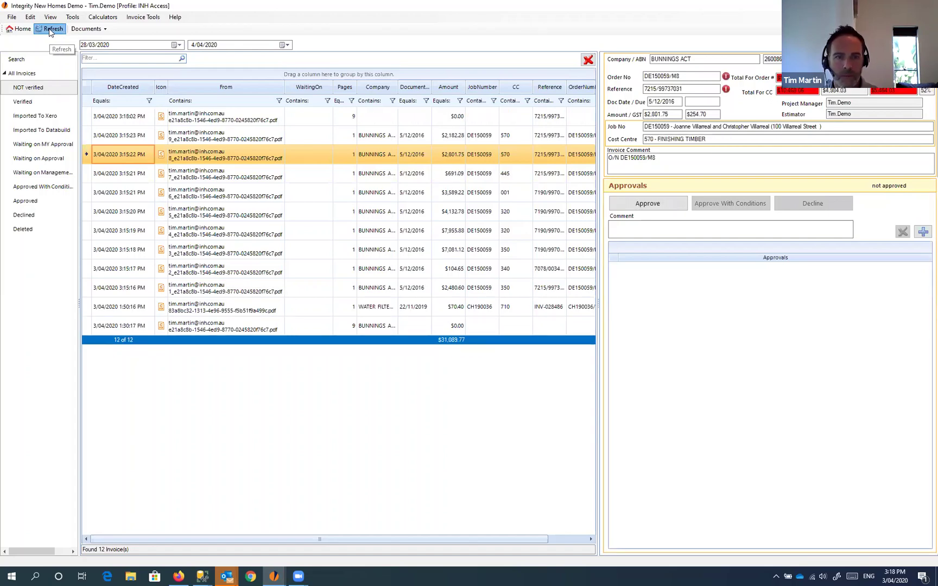
click(49, 29)
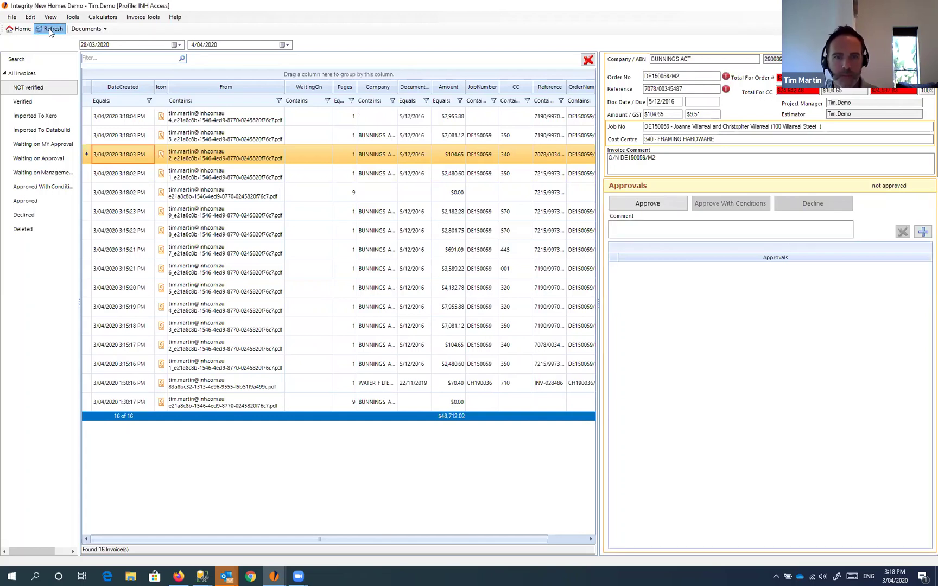
click(49, 29)
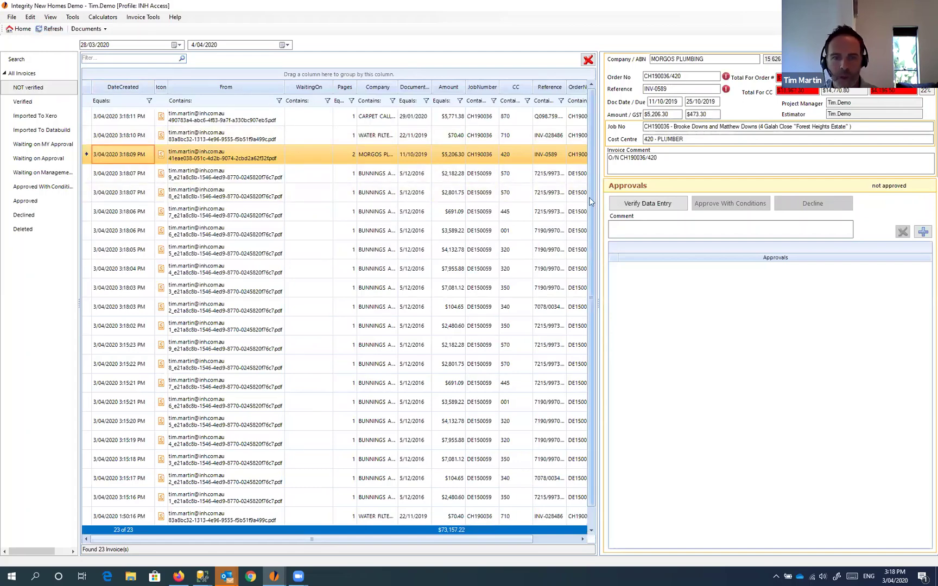
Step: Examine the newly imported BUNNINGS ACT split invoices and the extracted details of the MORGOS PLUMBING, WATER FILTERS AUSTRALIA and CARPET CALL invoices
scroll(587, 242, down, 1)
scroll(593, 144, up, 1)
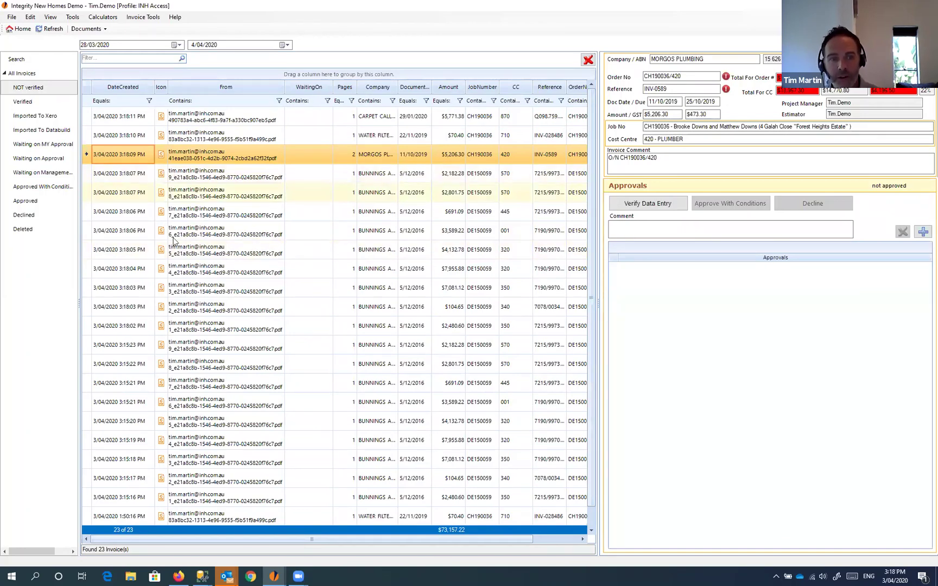
click(183, 331)
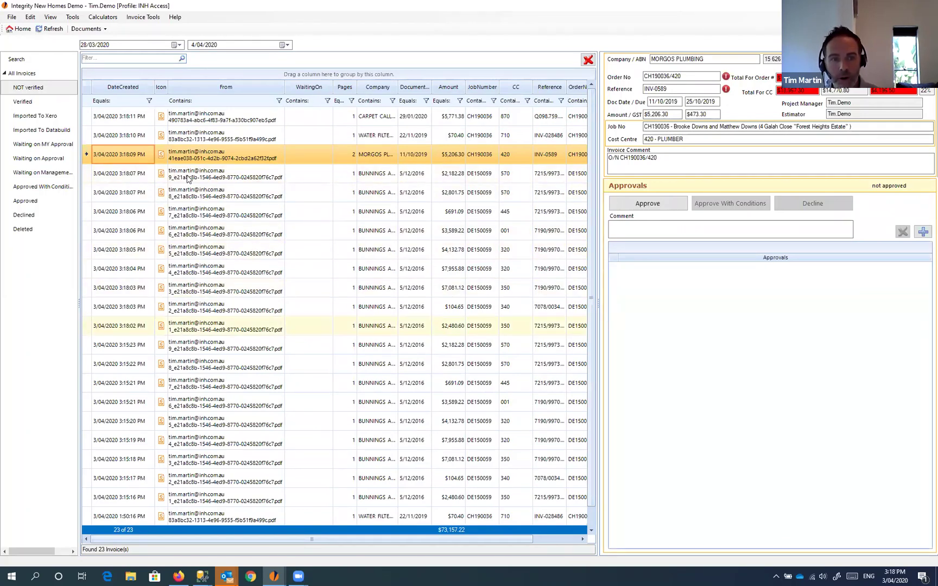
shift+click(188, 179)
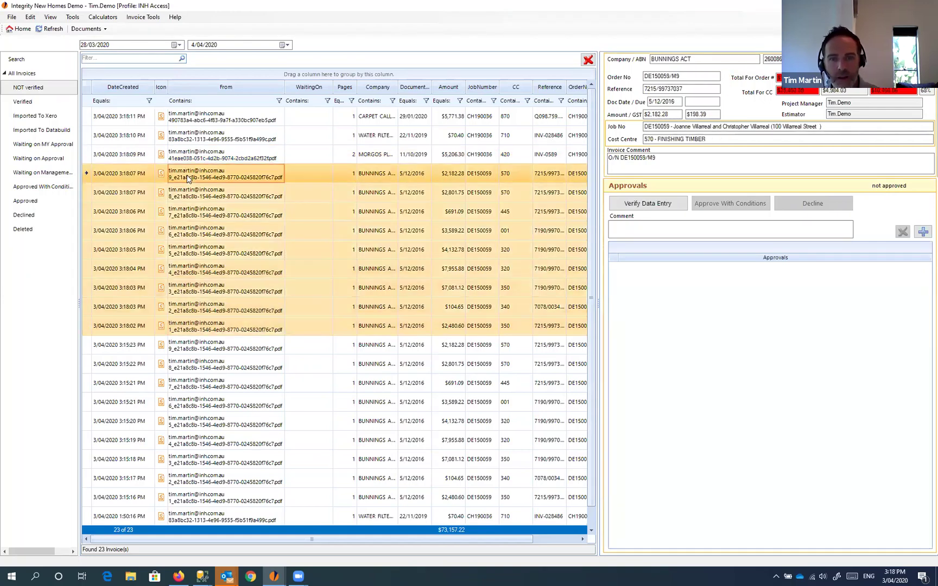
click(371, 154)
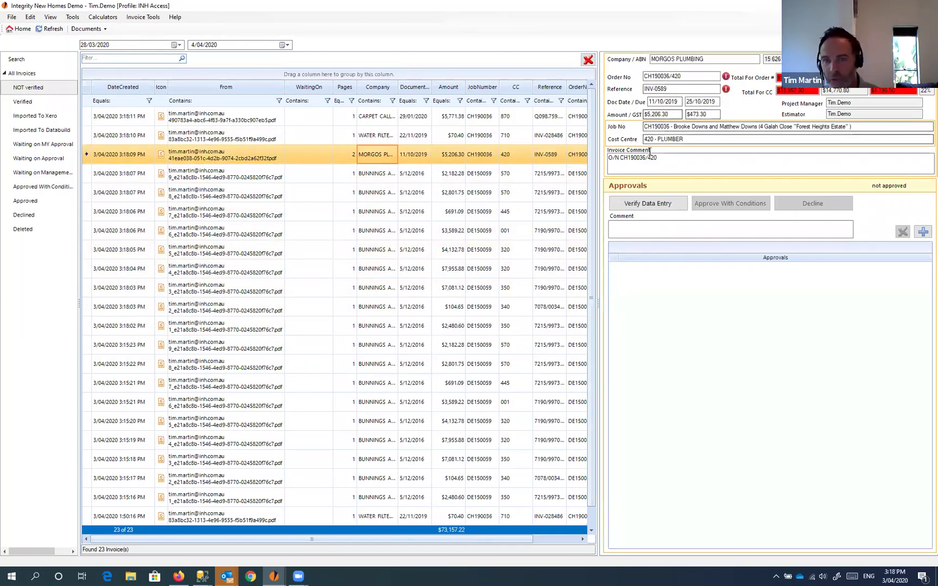
click(383, 138)
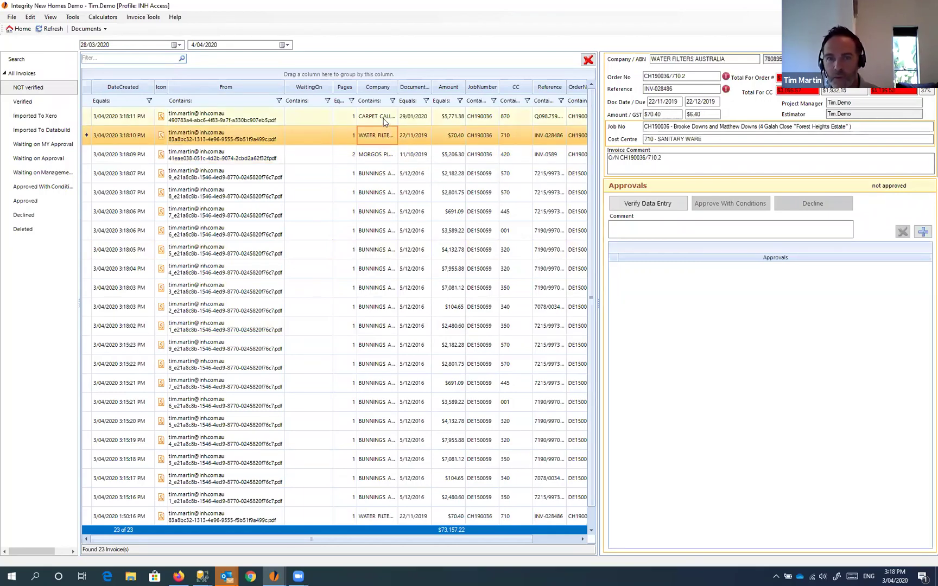
click(384, 121)
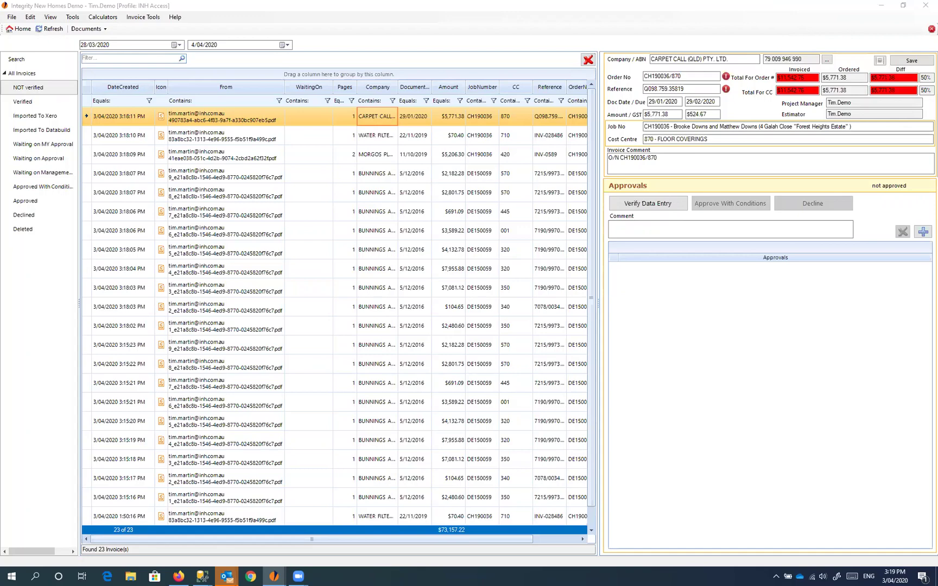
key(XF86AudioRaiseVolume)
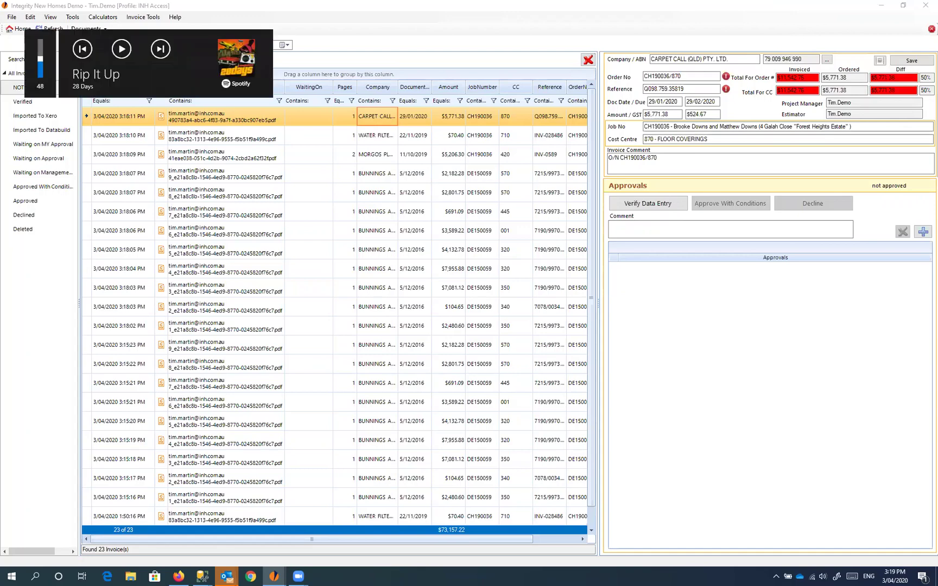